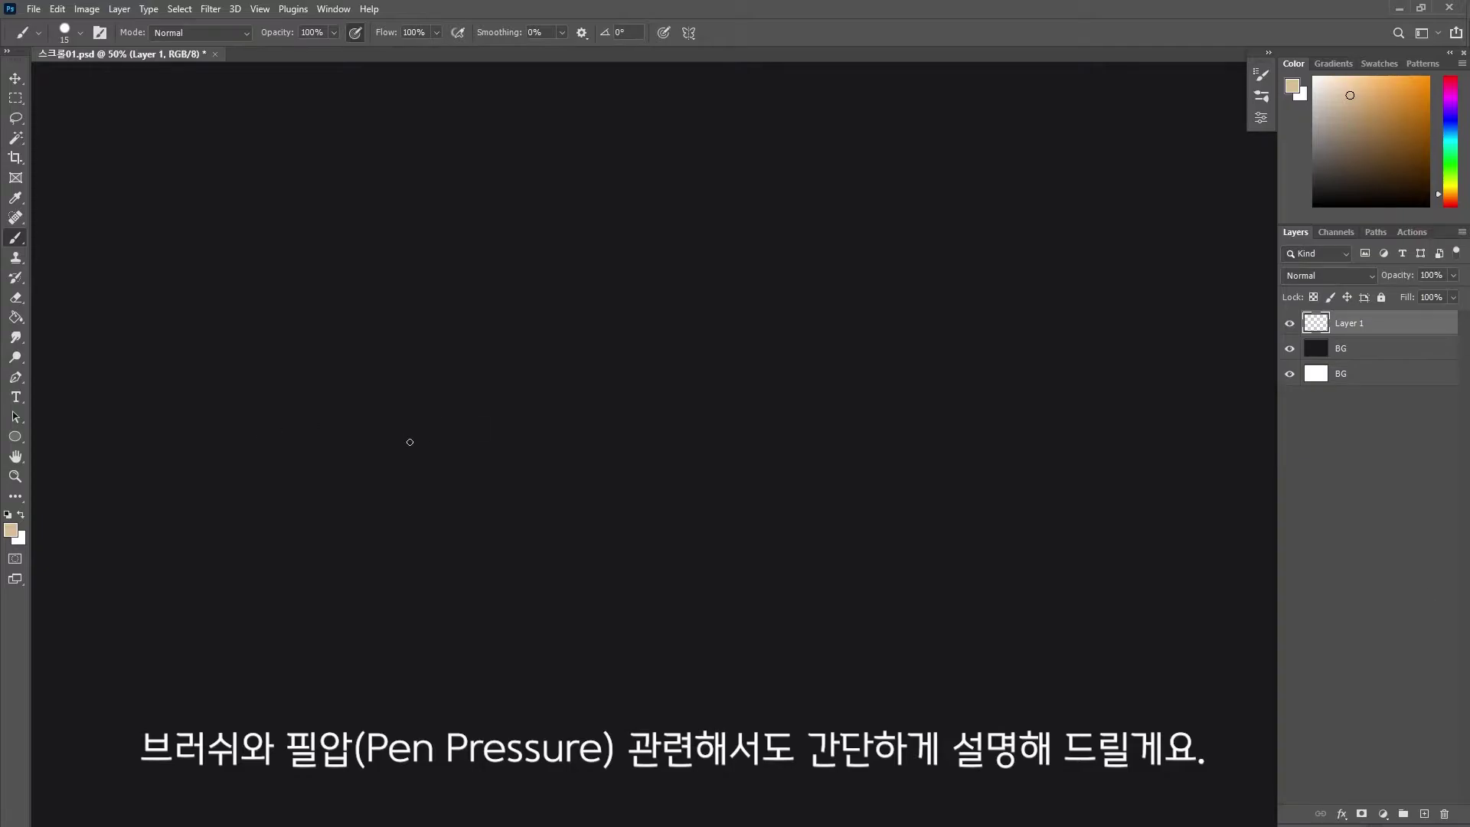
# Sketch the scroll's spiral, upper and lower edges, open end and curling paper tail in thin lines.
pyautogui.moveTo(392, 430)
pyautogui.mouseDown()
pyautogui.moveTo(469, 568)
pyautogui.moveTo(459, 504)
pyautogui.mouseUp()
pyautogui.moveTo(432, 387)
pyautogui.mouseDown()
pyautogui.moveTo(626, 350)
pyautogui.moveTo(911, 213)
pyautogui.mouseUp()
pyautogui.moveTo(518, 585)
pyautogui.mouseDown()
pyautogui.moveTo(727, 468)
pyautogui.moveTo(1003, 430)
pyautogui.mouseUp()
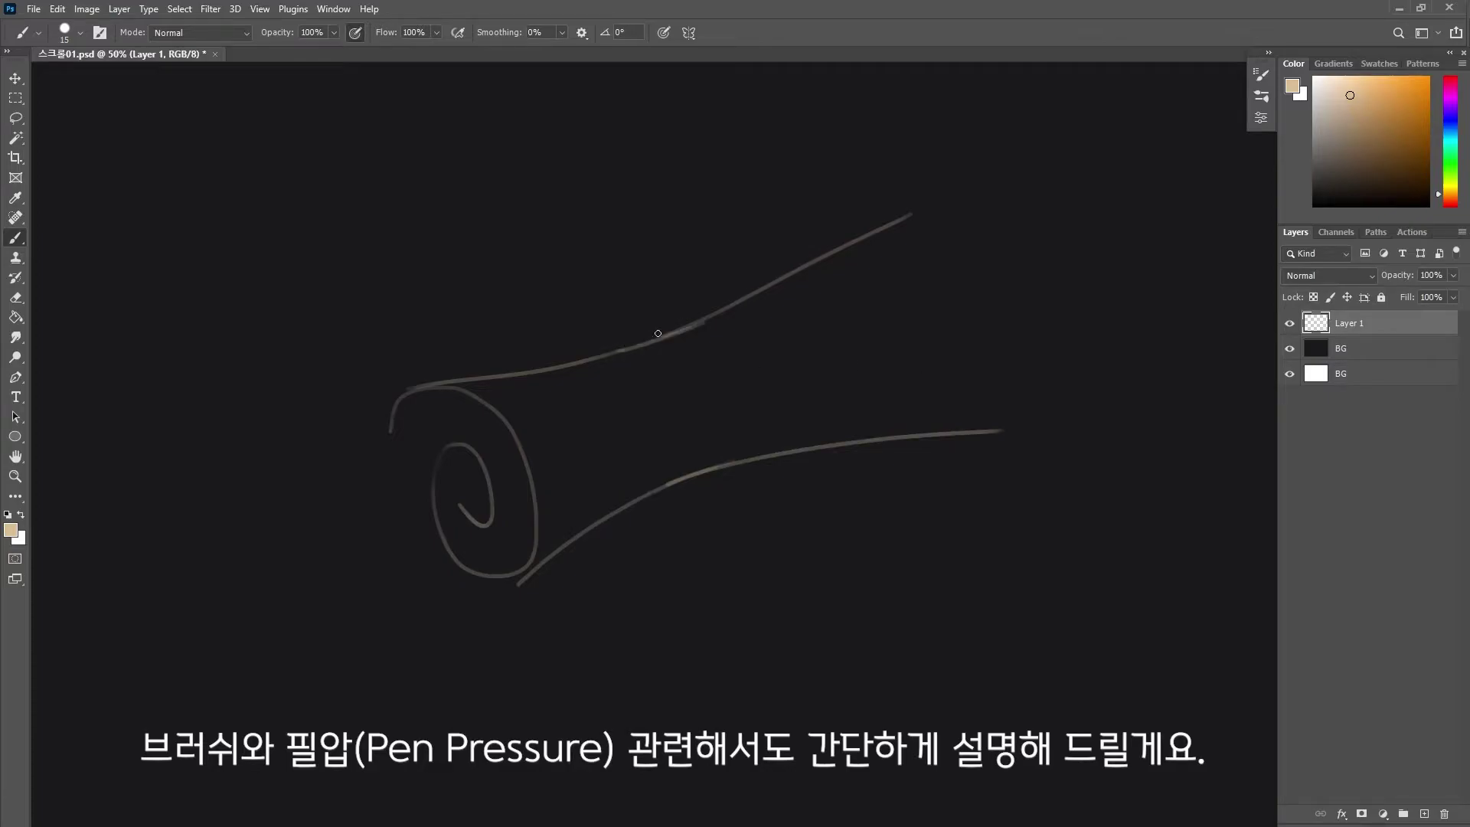
pyautogui.moveTo(657, 332)
pyautogui.mouseDown()
pyautogui.moveTo(932, 211)
pyautogui.moveTo(982, 420)
pyautogui.mouseUp()
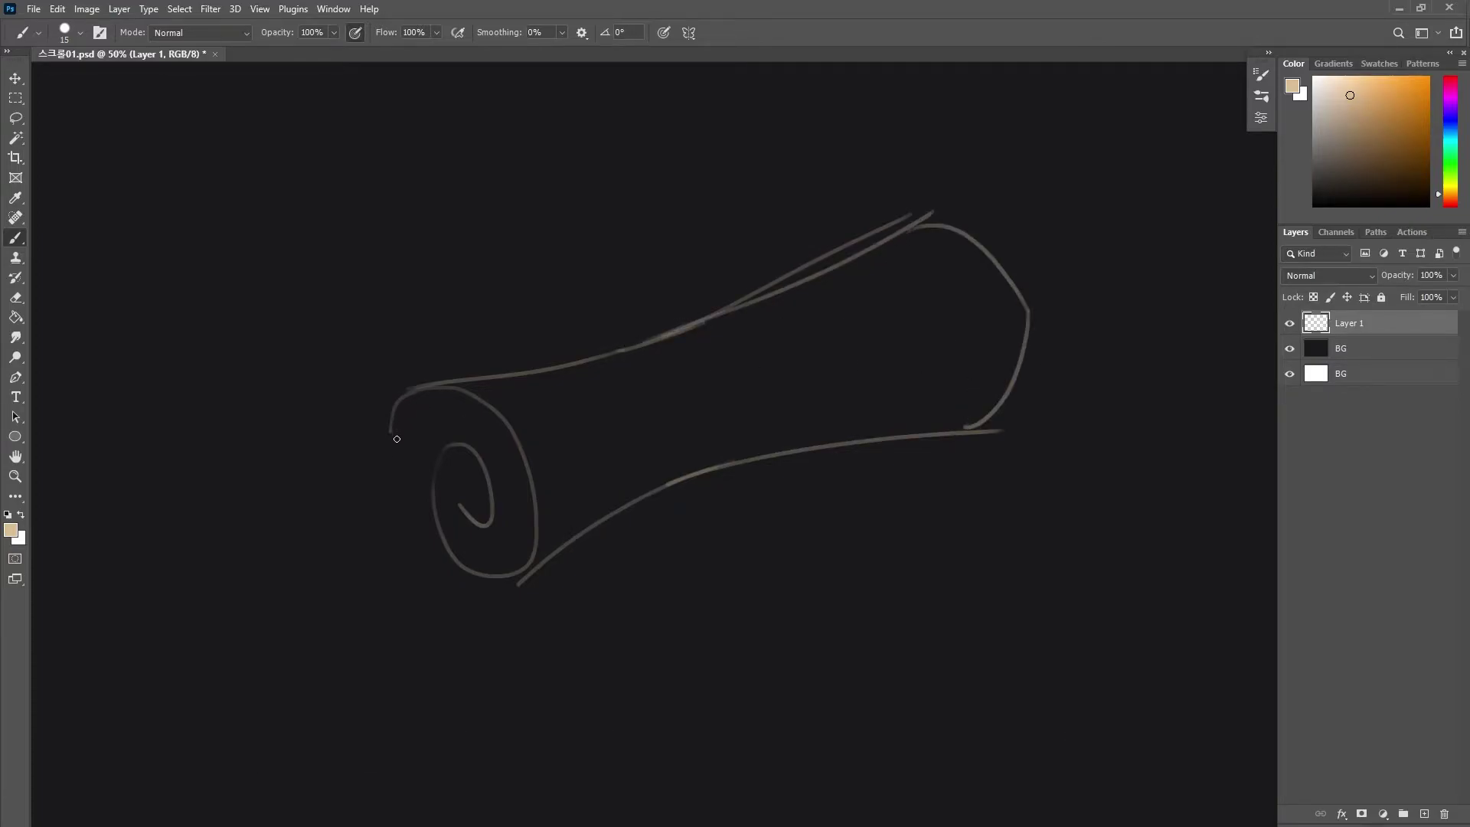
pyautogui.moveTo(384, 421); pyautogui.dragTo(418, 568)
pyautogui.moveTo(453, 486)
pyautogui.mouseDown()
pyautogui.moveTo(484, 473)
pyautogui.moveTo(512, 424)
pyautogui.mouseUp()
pyautogui.moveTo(413, 543)
pyautogui.mouseDown()
pyautogui.moveTo(498, 614)
pyautogui.moveTo(713, 499)
pyautogui.moveTo(980, 433)
pyautogui.mouseUp()
pyautogui.moveTo(781, 473); pyautogui.dragTo(1033, 442)
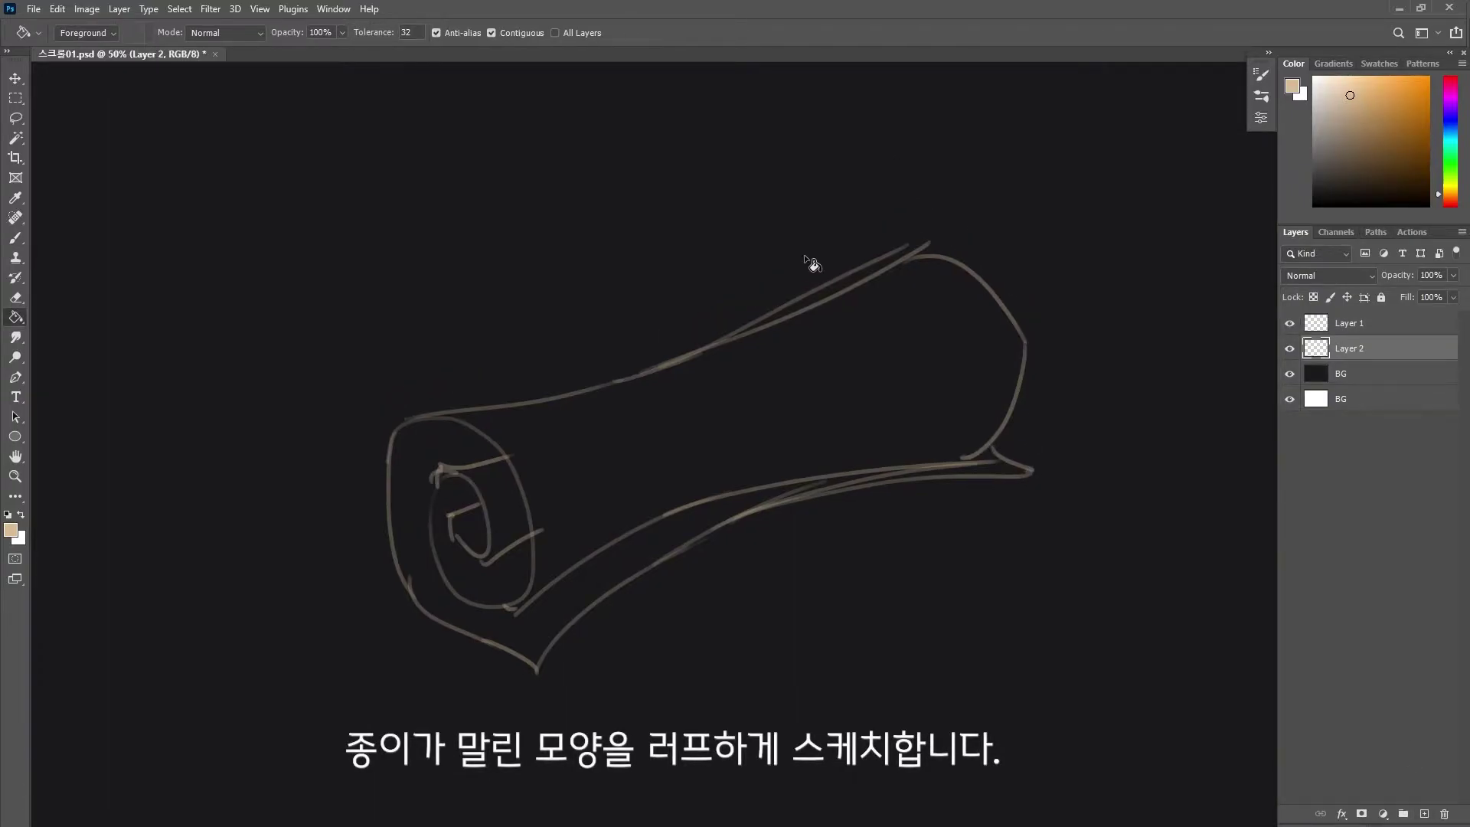
# Outline the scroll body in beige and flood-fill it with the Paint Bucket.
pyautogui.press('b')
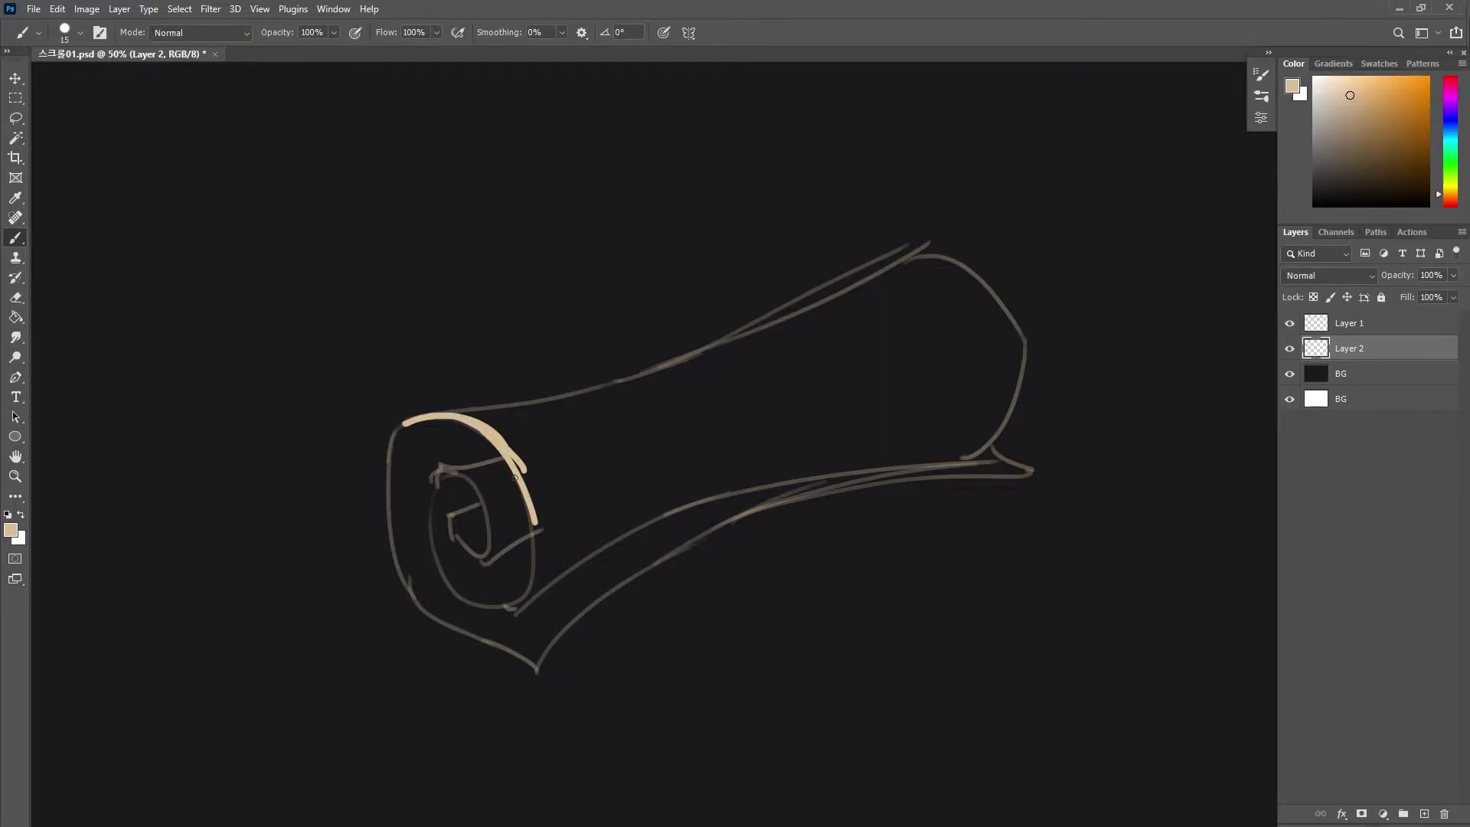
pyautogui.moveTo(433, 416)
pyautogui.mouseDown()
pyautogui.moveTo(514, 606)
pyautogui.moveTo(768, 356)
pyautogui.mouseUp()
pyautogui.moveTo(593, 391); pyautogui.dragTo(819, 310)
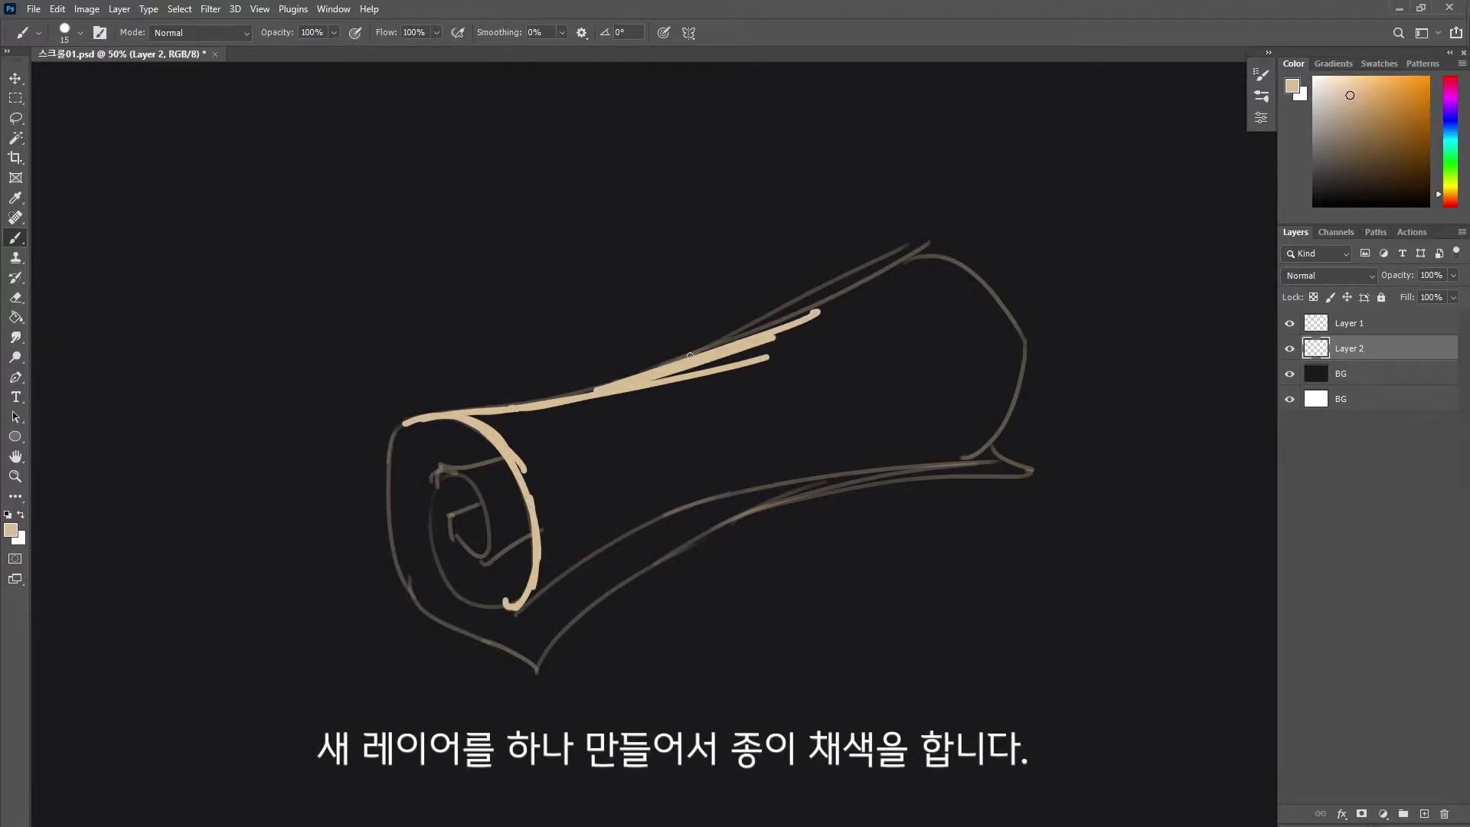
pyautogui.moveTo(651, 367)
pyautogui.mouseDown()
pyautogui.moveTo(934, 256)
pyautogui.moveTo(1018, 337)
pyautogui.moveTo(976, 452)
pyautogui.mouseUp()
pyautogui.moveTo(514, 604)
pyautogui.mouseDown()
pyautogui.moveTo(811, 476)
pyautogui.moveTo(955, 448)
pyautogui.mouseUp()
pyautogui.moveTo(817, 469); pyautogui.dragTo(984, 452)
pyautogui.press('g')
pyautogui.click(888, 313)
# Brush beige into gaps along the top and lower edges, then erase stray beige below.
pyautogui.press('b')
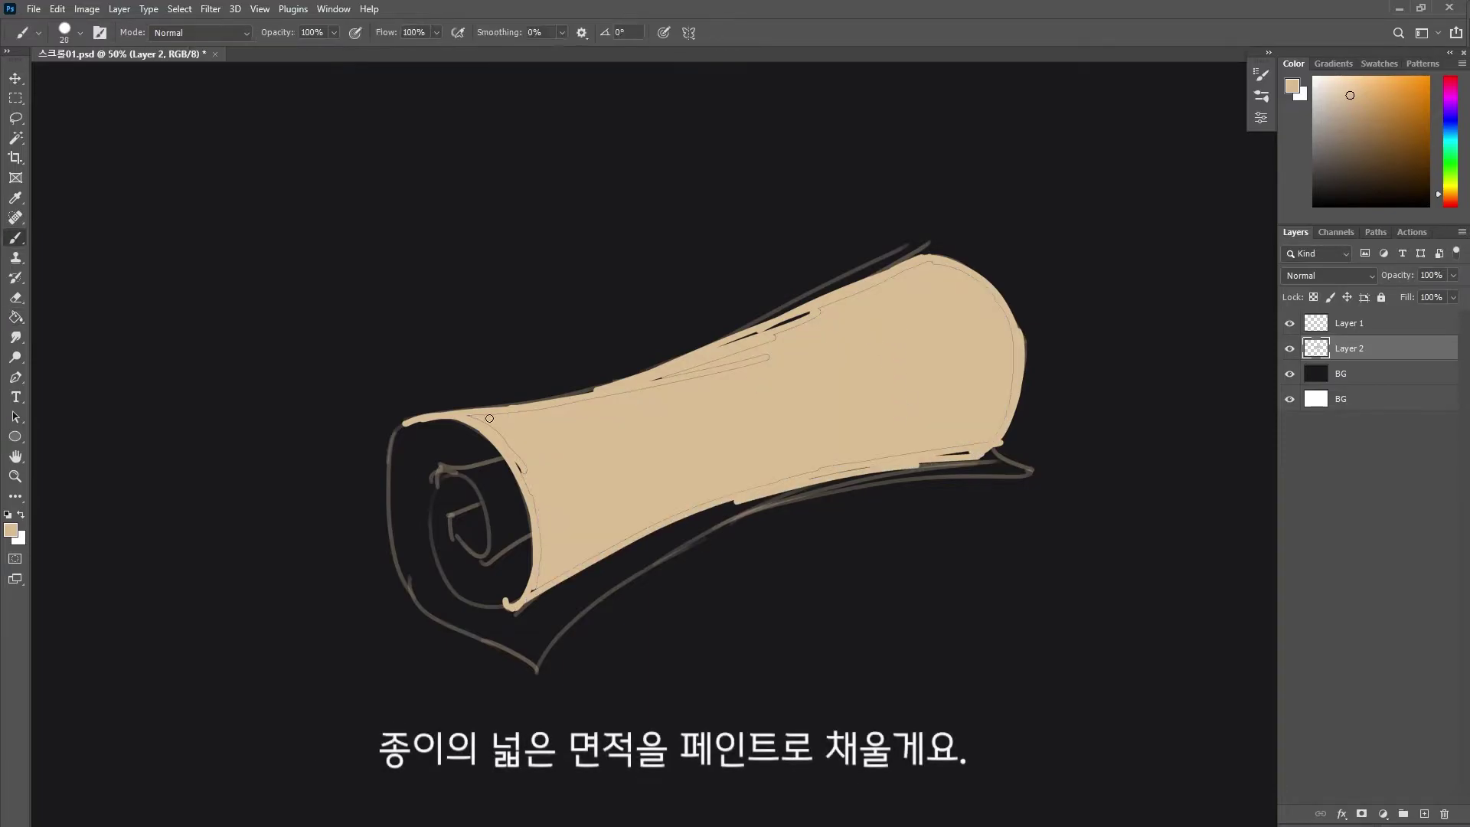
pyautogui.moveTo(497, 415); pyautogui.dragTo(567, 406)
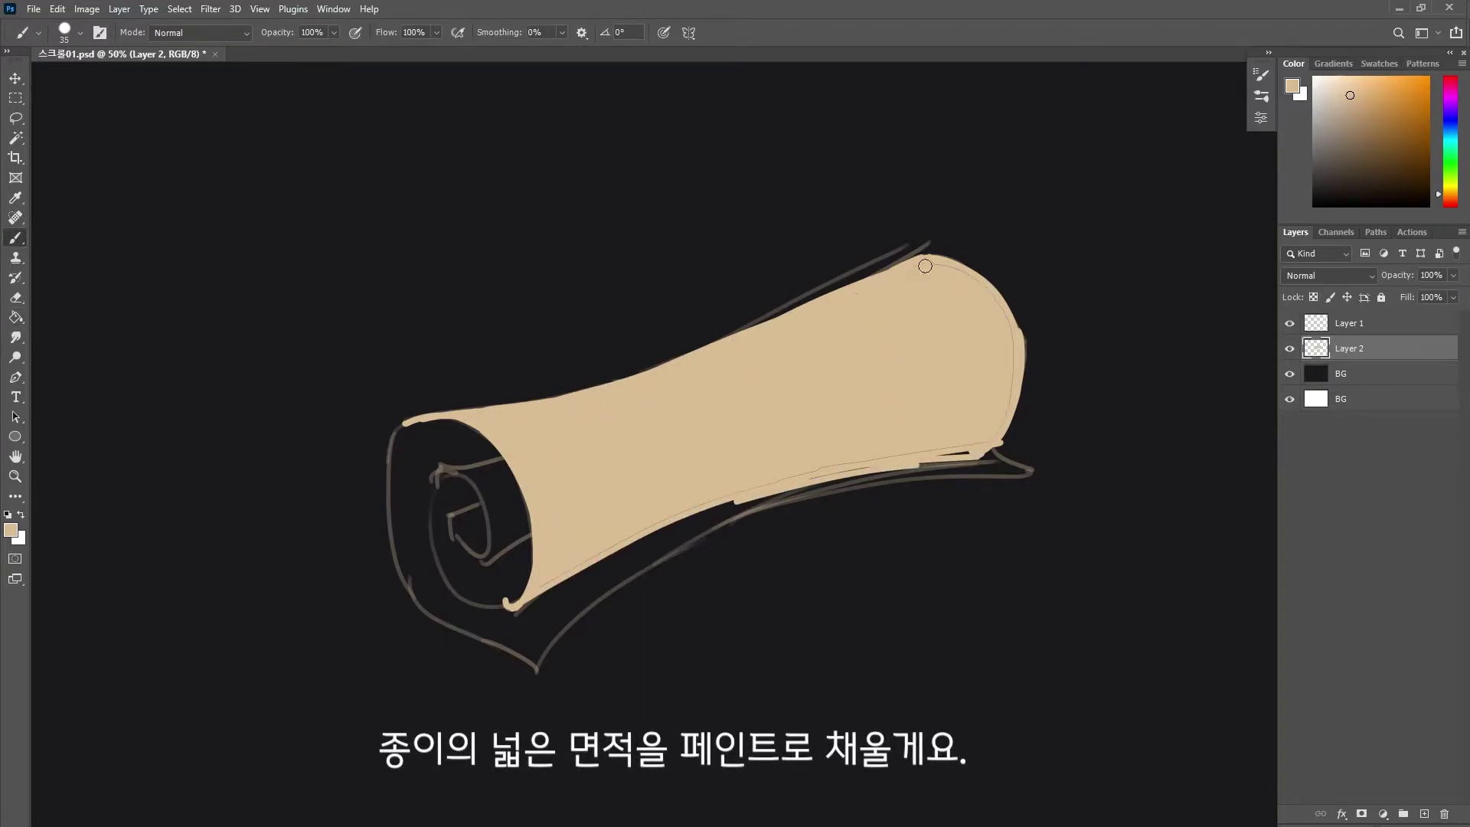
pyautogui.moveTo(552, 562); pyautogui.dragTo(807, 466)
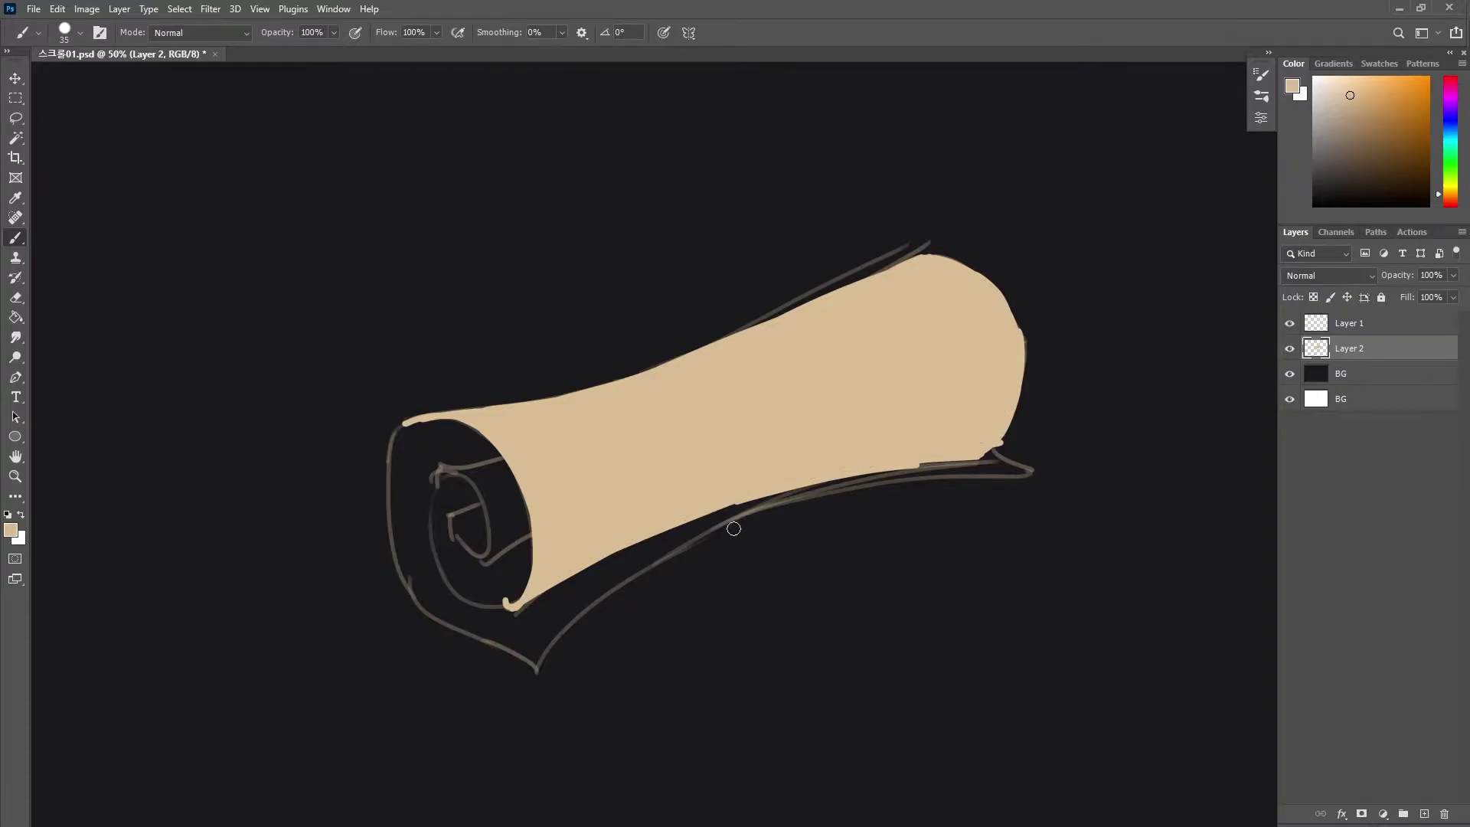
pyautogui.press('e')
pyautogui.moveTo(672, 535); pyautogui.dragTo(954, 462)
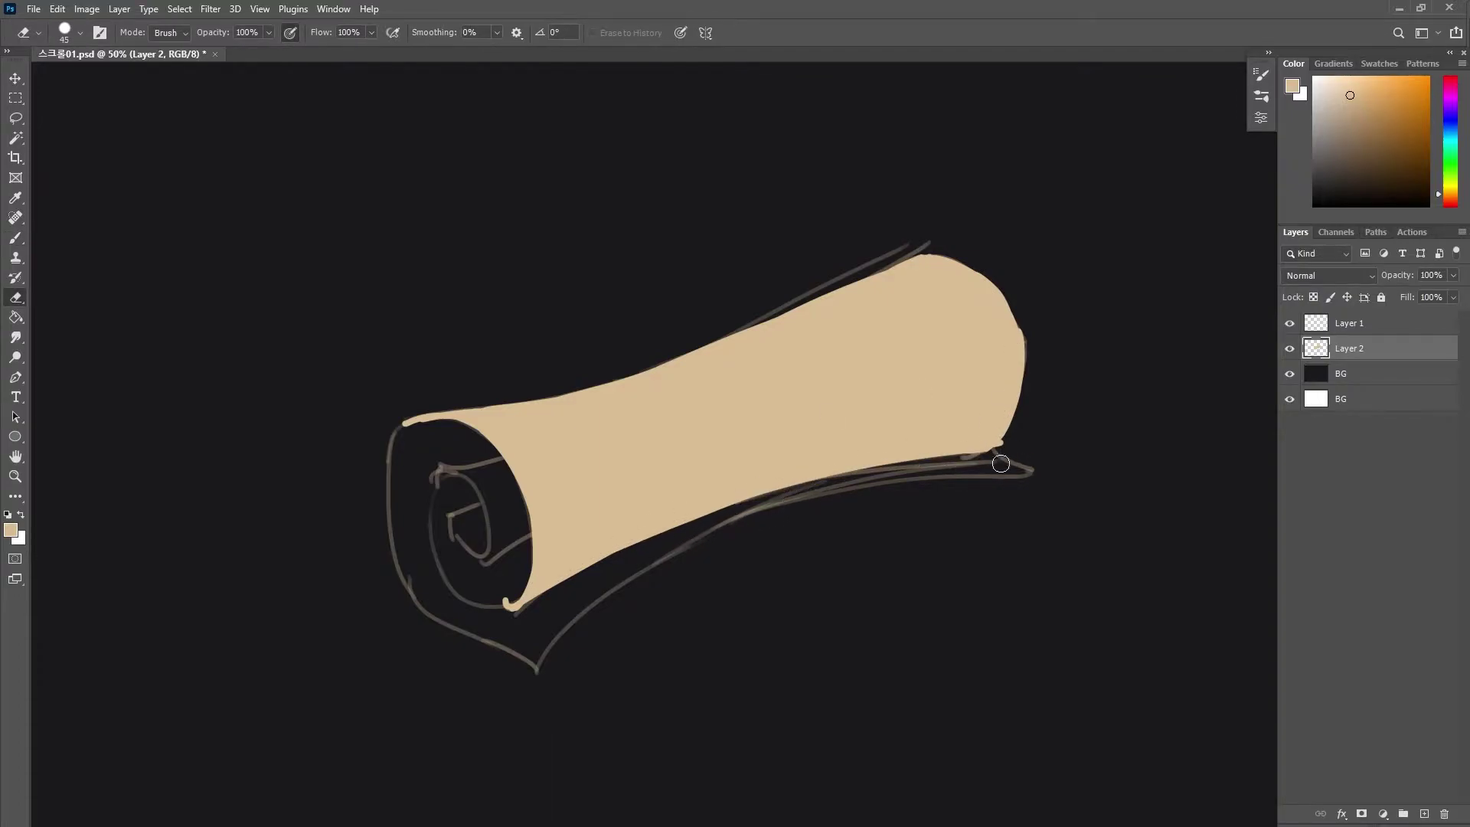
# Add Layer 3 beneath Layer 2 and paint the scroll's underside brown.
pyautogui.click(1425, 814)
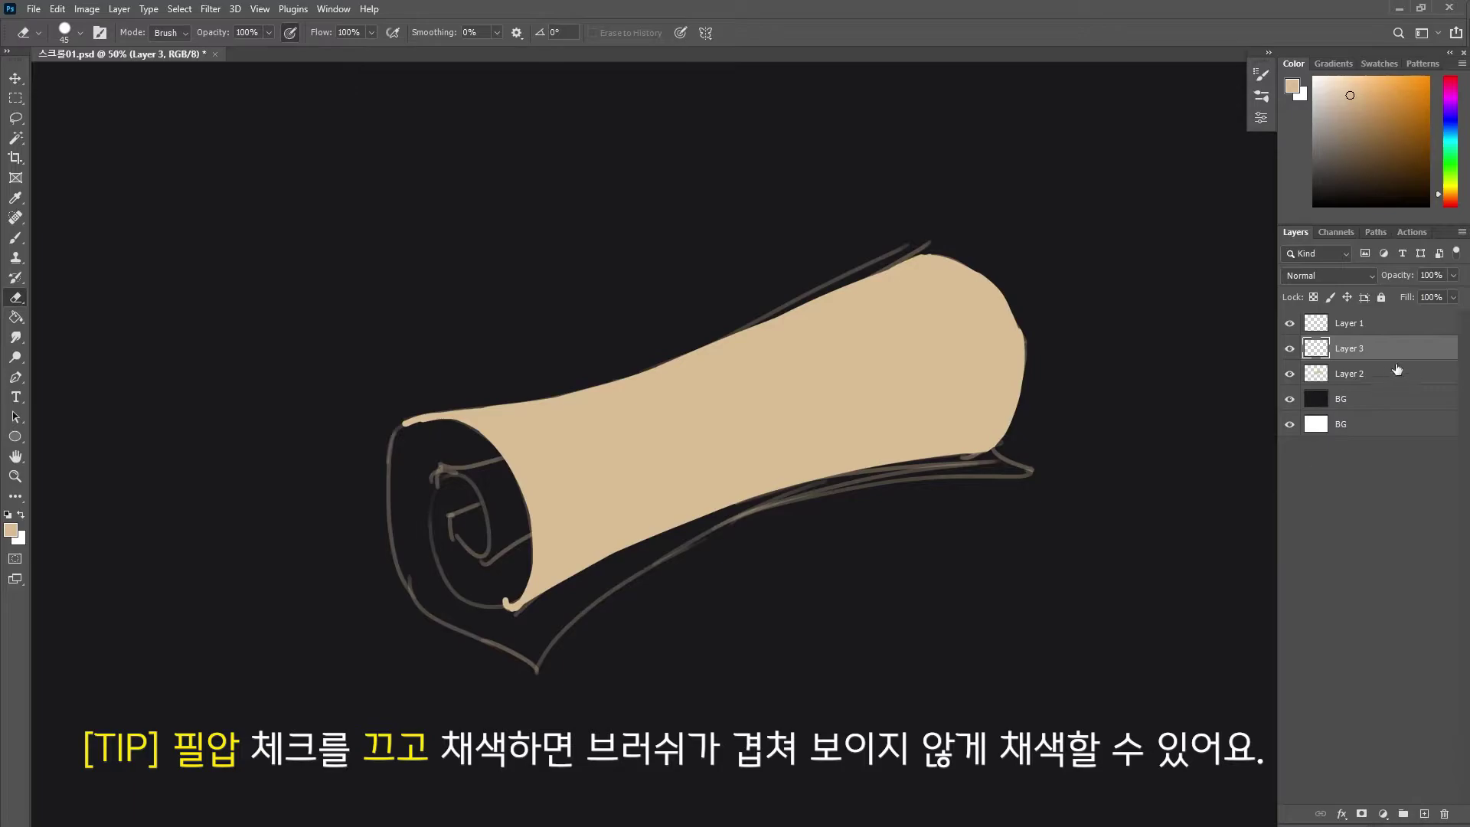
pyautogui.moveTo(1397, 369); pyautogui.dragTo(1418, 360)
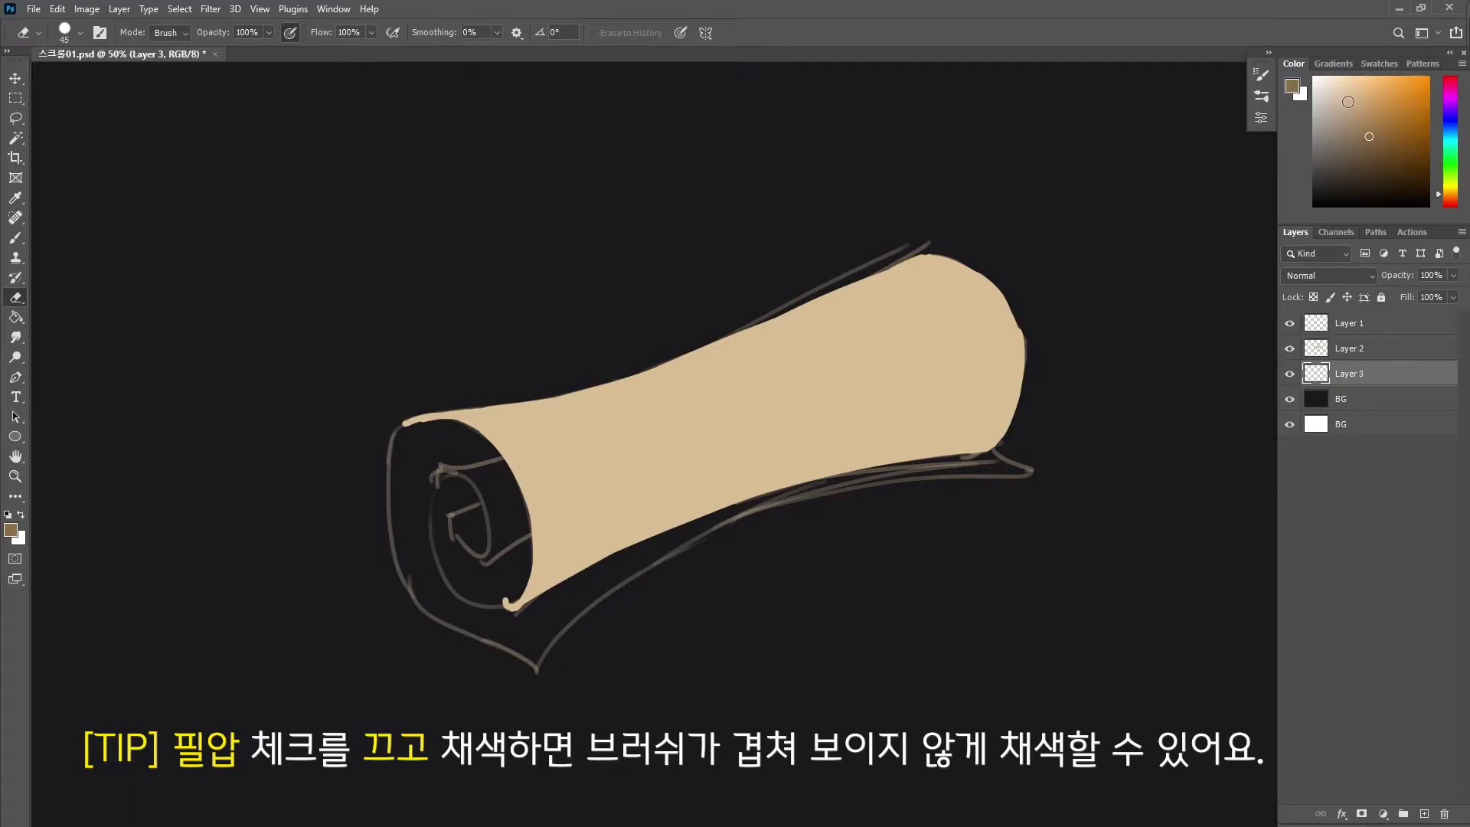
pyautogui.press('b')
pyautogui.moveTo(513, 467)
pyautogui.mouseDown()
pyautogui.moveTo(459, 566)
pyautogui.moveTo(427, 433)
pyautogui.moveTo(406, 582)
pyautogui.moveTo(499, 641)
pyautogui.moveTo(865, 471)
pyautogui.moveTo(1029, 470)
pyautogui.mouseUp()
pyautogui.press('[')
pyautogui.press('[')
pyautogui.press('[')
pyautogui.press('[')
# On a new Layer 4, paint the inner spiral light tan.
pyautogui.click(1424, 814)
pyautogui.click(1355, 117)
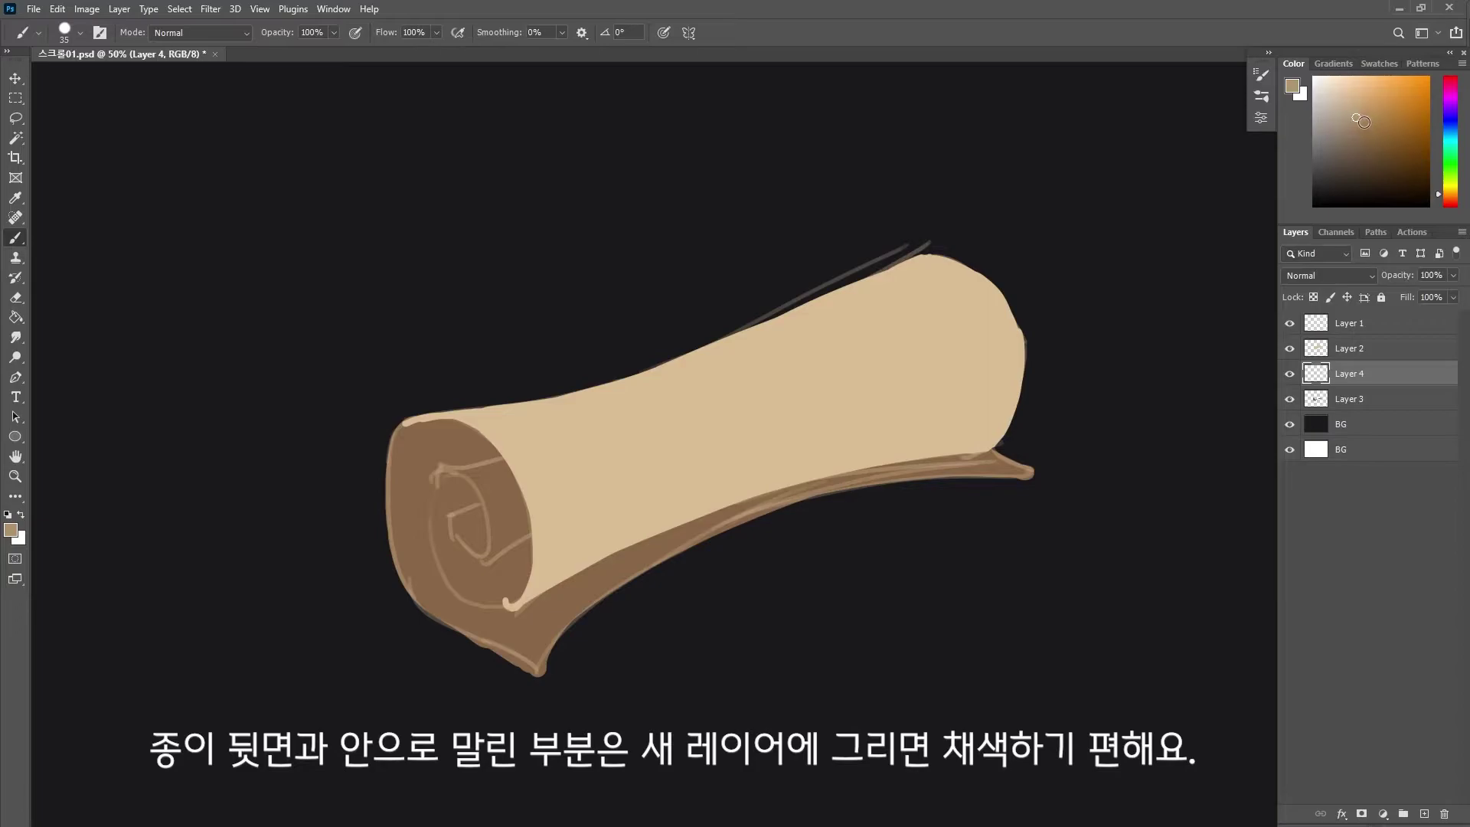
pyautogui.press(']')
pyautogui.press(']')
pyautogui.press(']')
pyautogui.moveTo(462, 523)
pyautogui.mouseDown()
pyautogui.moveTo(474, 585)
pyautogui.moveTo(513, 567)
pyautogui.moveTo(513, 520)
pyautogui.moveTo(534, 495)
pyautogui.mouseUp()
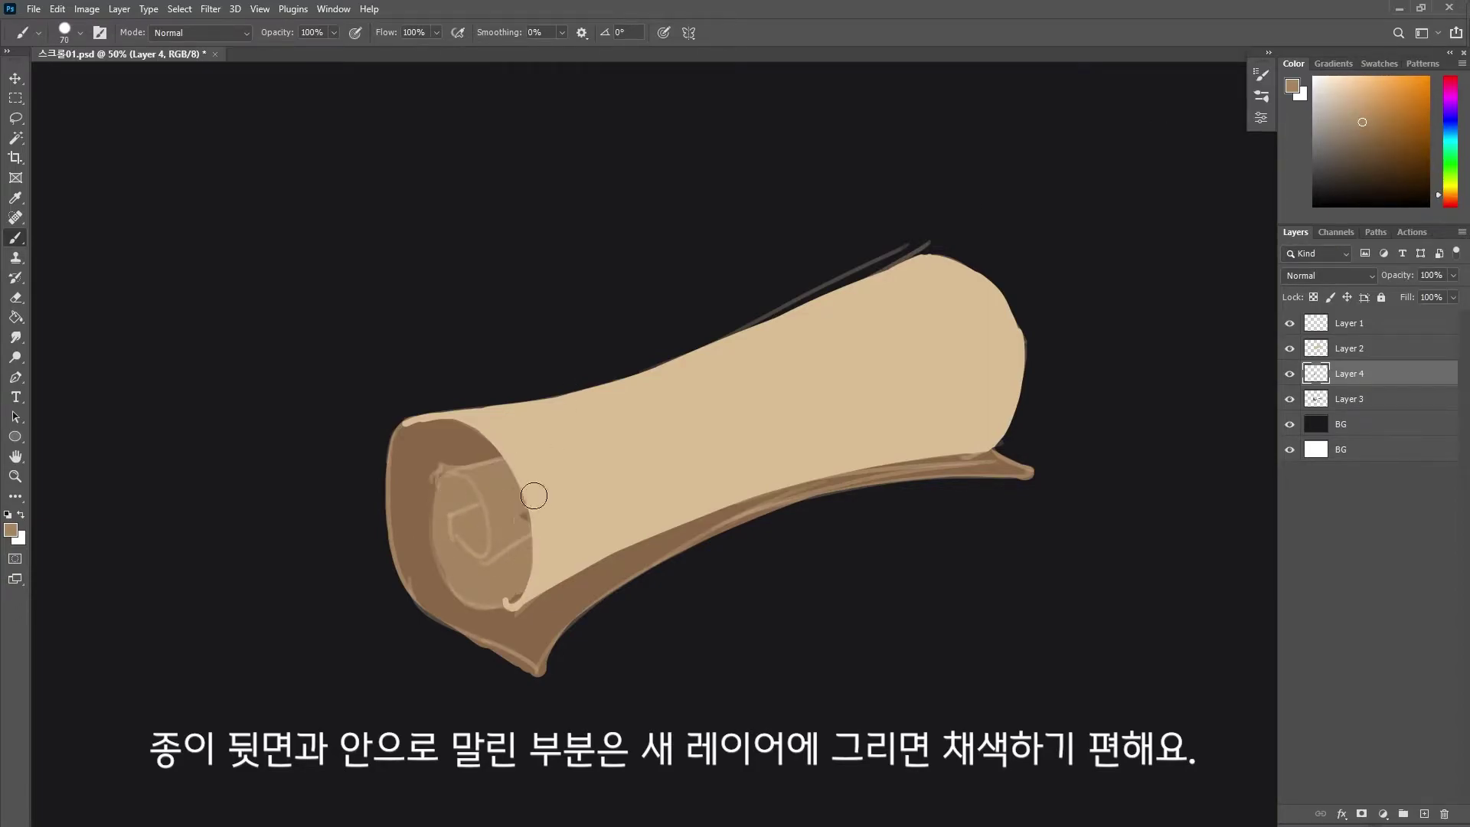
# On a new Layer 5, paint lighter tan highlights over the inner spiral and its left edge.
pyautogui.click(1424, 814)
pyautogui.click(1357, 114)
pyautogui.press('[')
pyautogui.press('[')
pyautogui.press('[')
pyautogui.moveTo(455, 468)
pyautogui.mouseDown()
pyautogui.moveTo(509, 490)
pyautogui.moveTo(516, 528)
pyautogui.mouseUp()
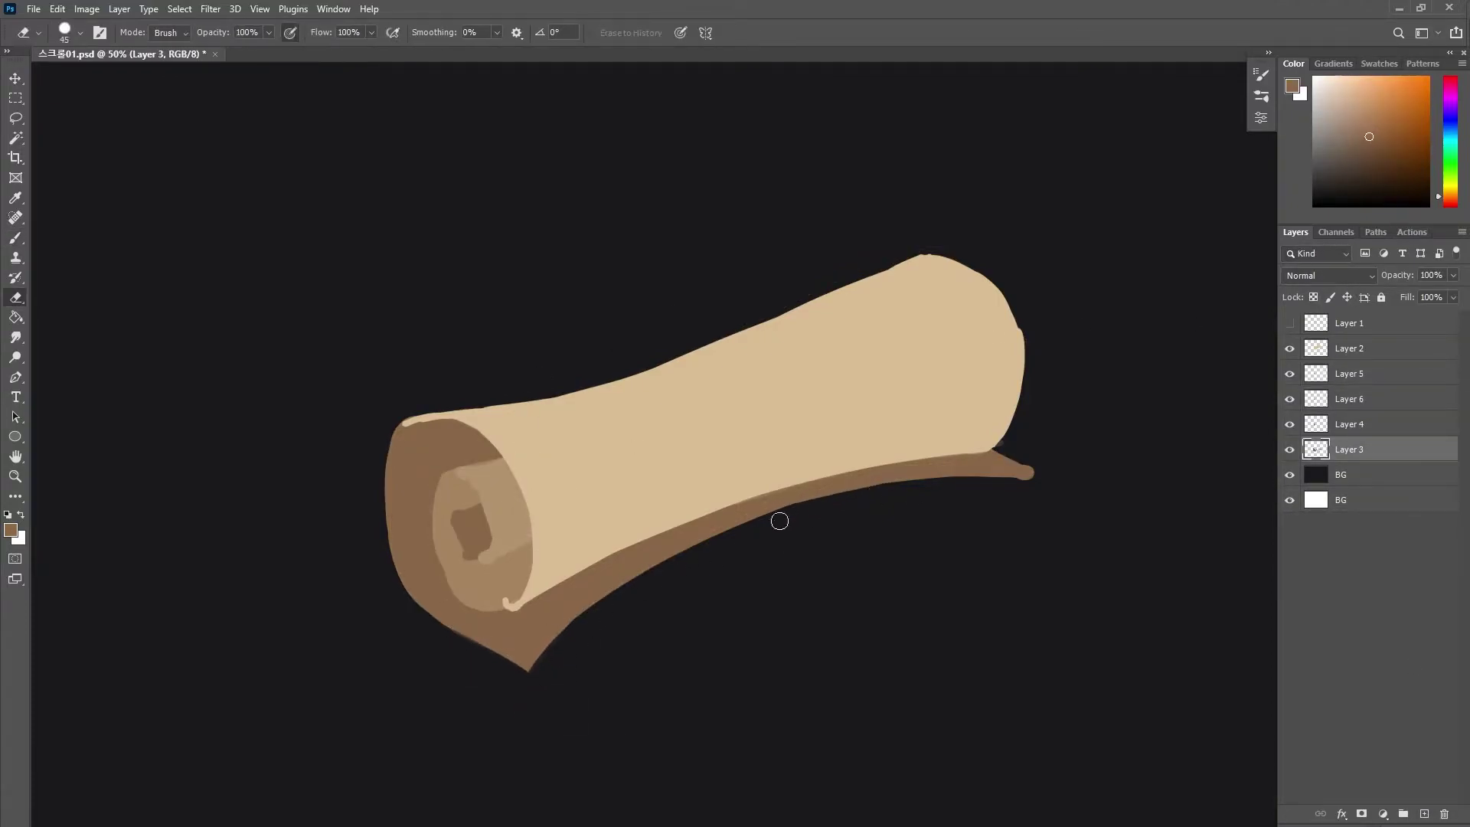
pyautogui.moveTo(442, 510); pyautogui.dragTo(440, 582)
pyautogui.press('e')
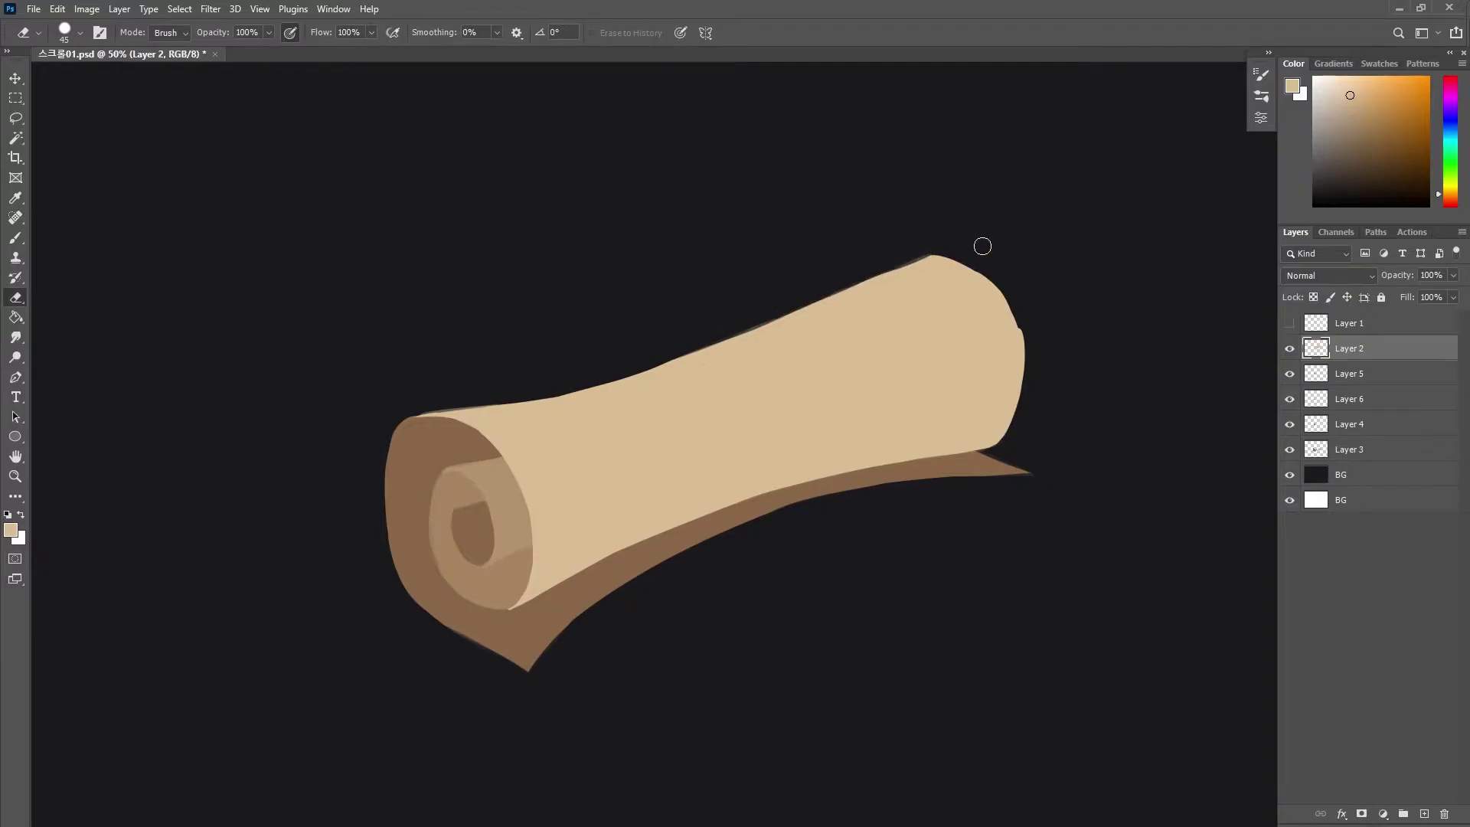
# Lock transparent pixels on the scroll's colour layers, ending on Layer 2.
pyautogui.click(1378, 424)
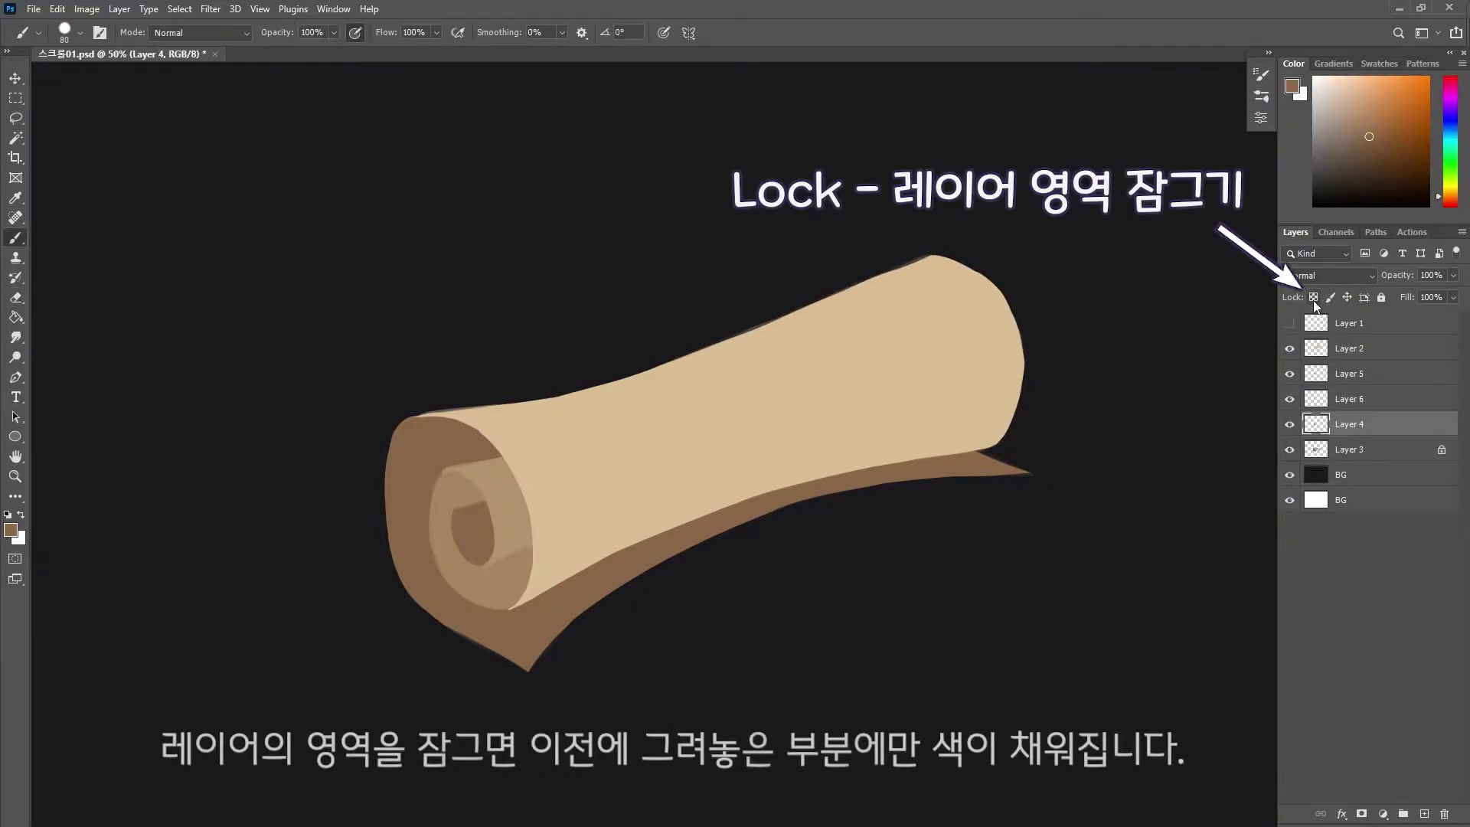
pyautogui.click(1313, 297)
pyautogui.click(1378, 398)
pyautogui.click(1364, 373)
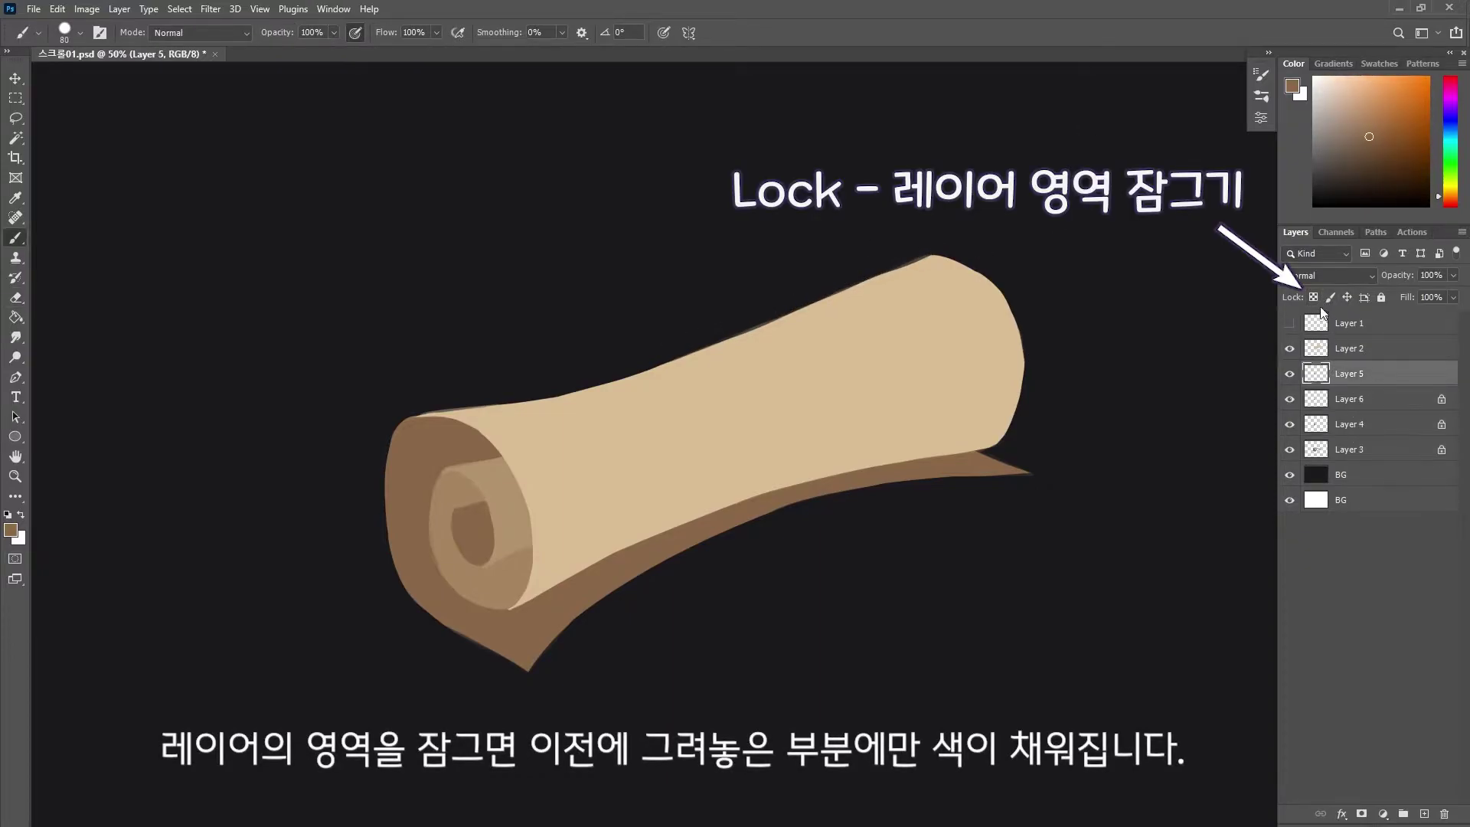
pyautogui.click(1375, 352)
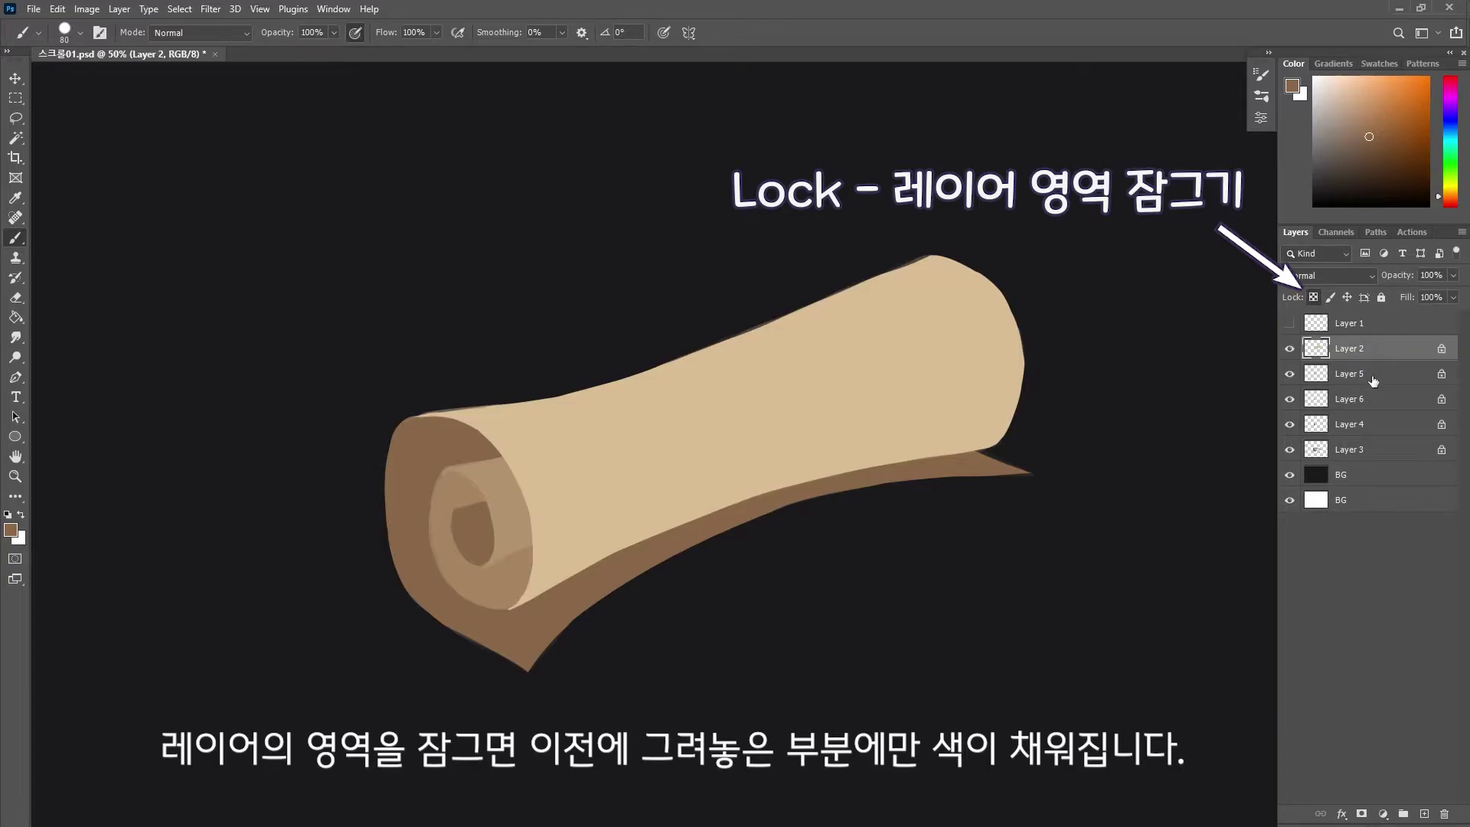
# Pick light beige and choose the Soft Round Pressure Opacity brush.
pyautogui.click(1350, 95)
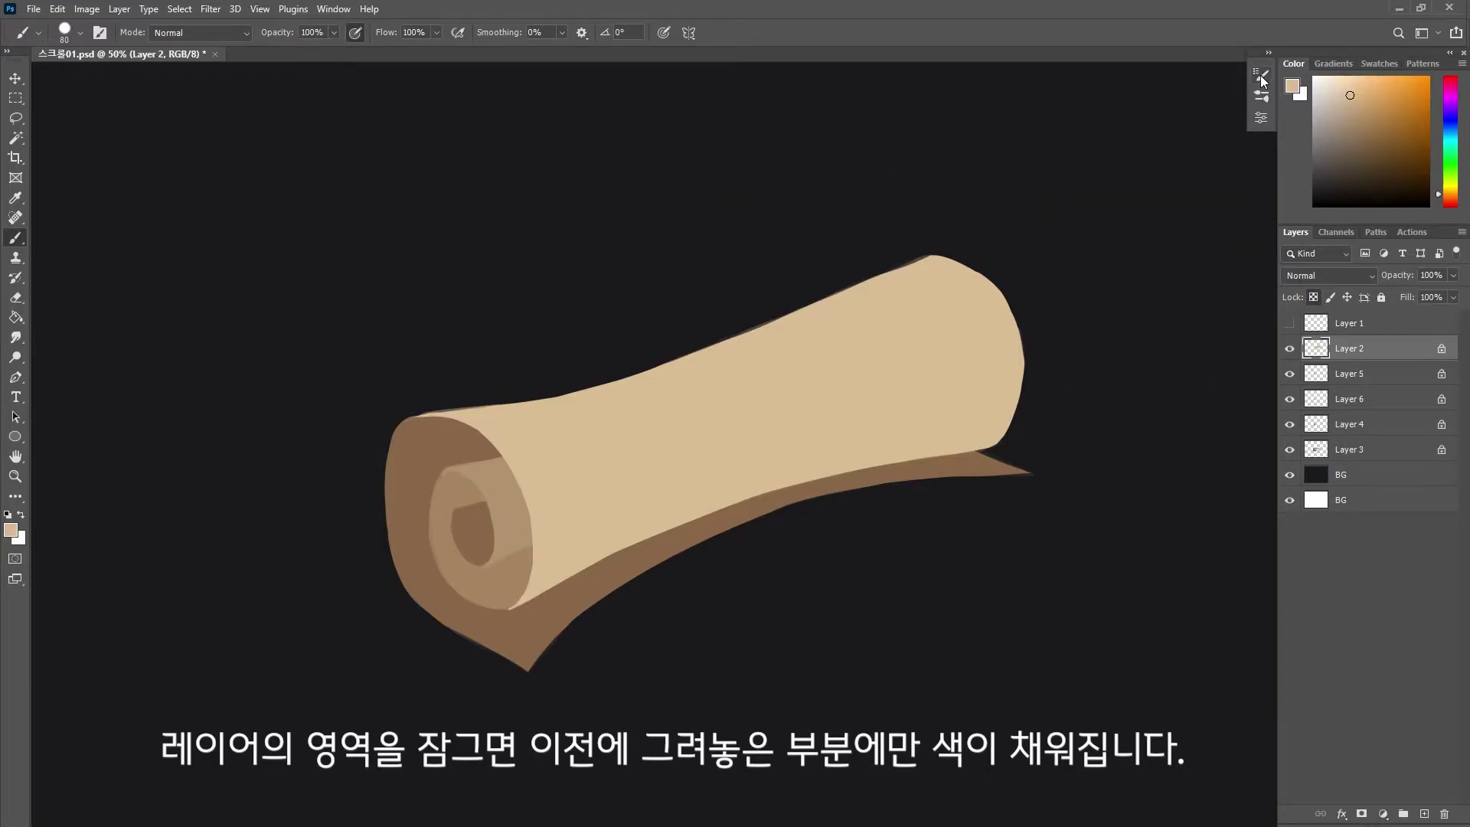
pyautogui.click(1261, 95)
pyautogui.click(1149, 338)
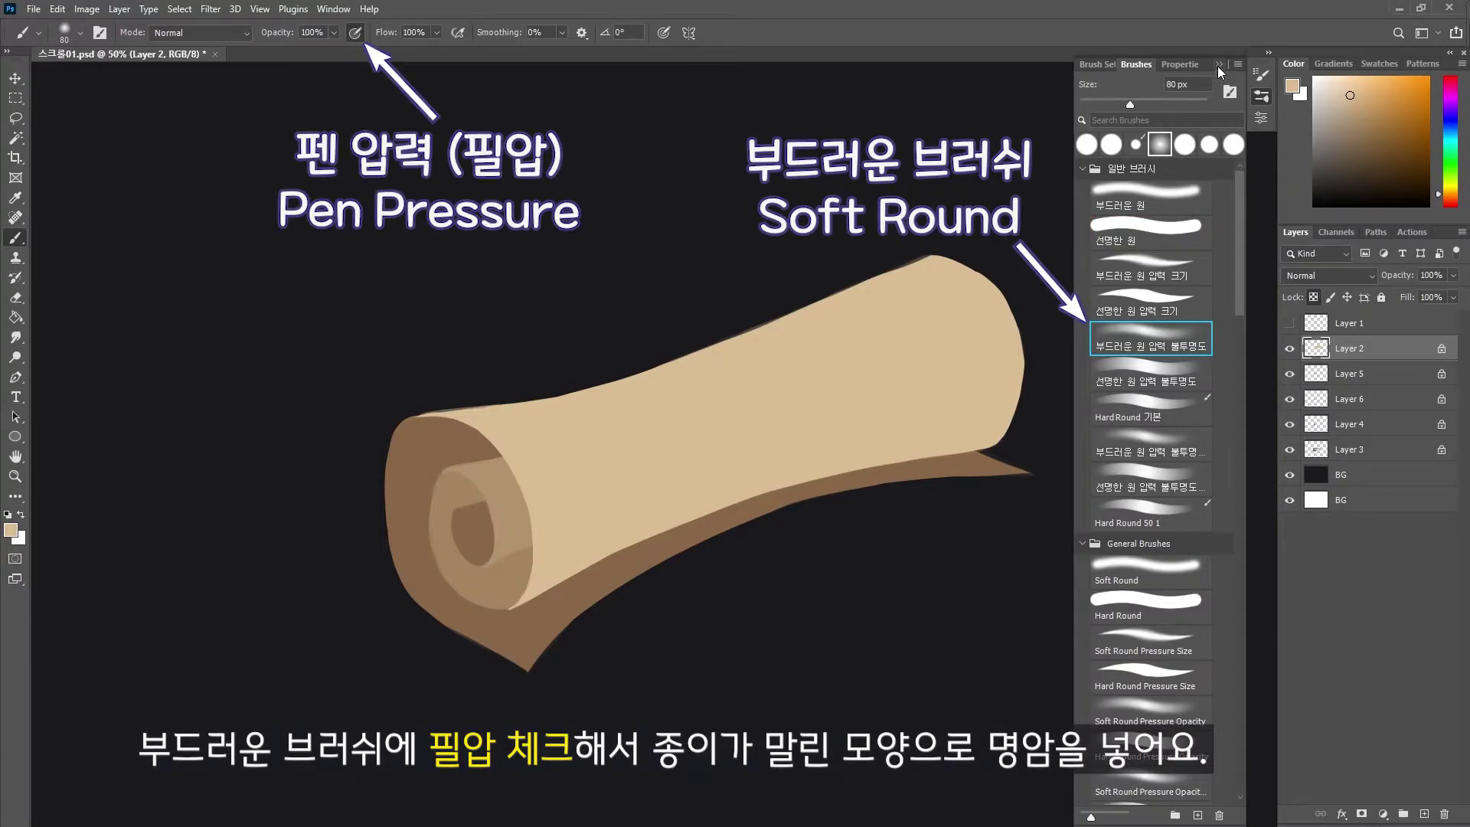
# Paint soft brown gradient shading across the paper body, darkening its lower part.
pyautogui.click(1218, 64)
pyautogui.moveTo(697, 514); pyautogui.dragTo(584, 590)
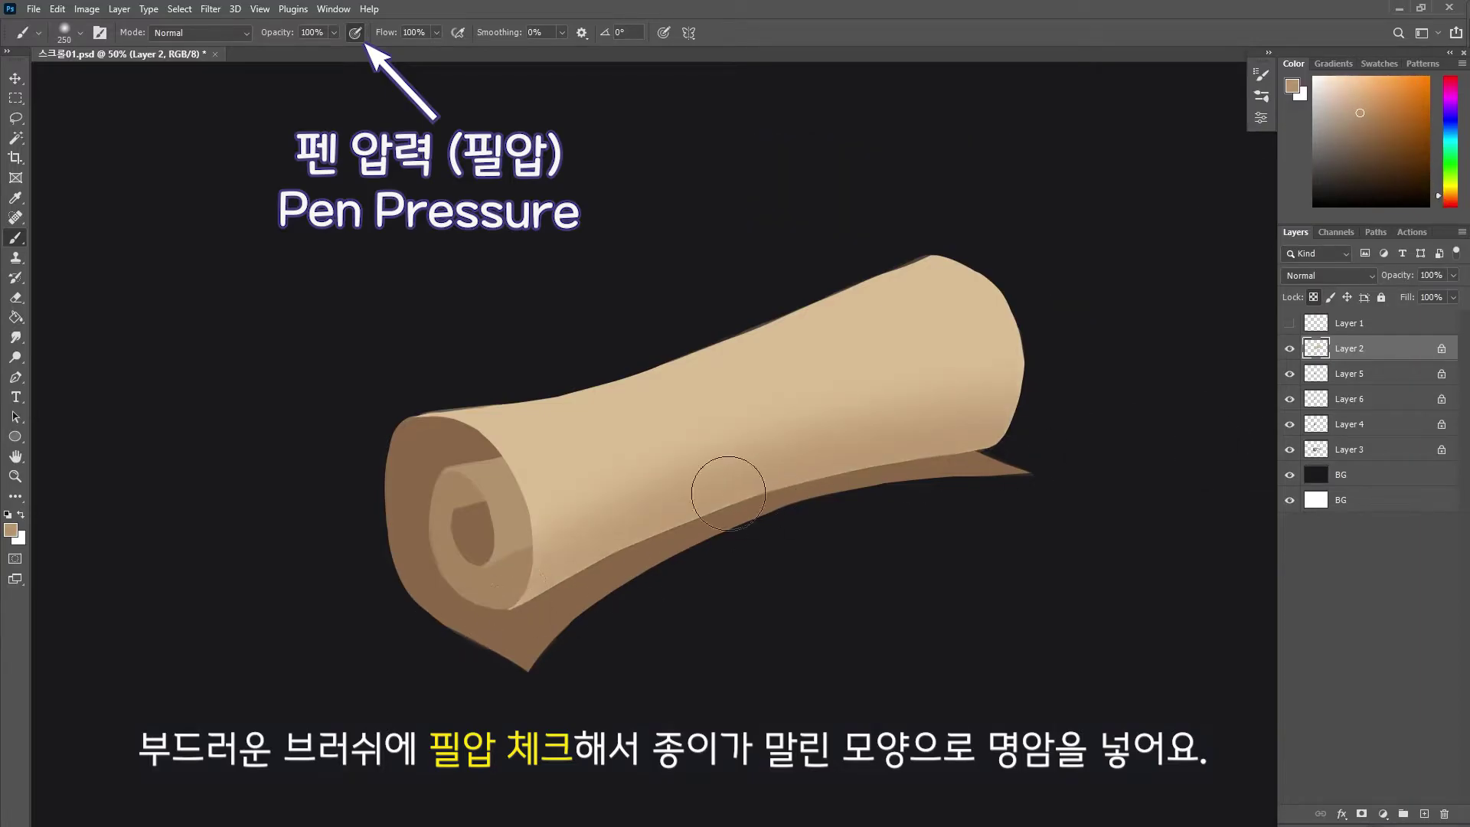
pyautogui.moveTo(449, 328); pyautogui.dragTo(822, 291)
pyautogui.keyDown('alt'); pyautogui.click(623, 577); pyautogui.keyUp('alt')
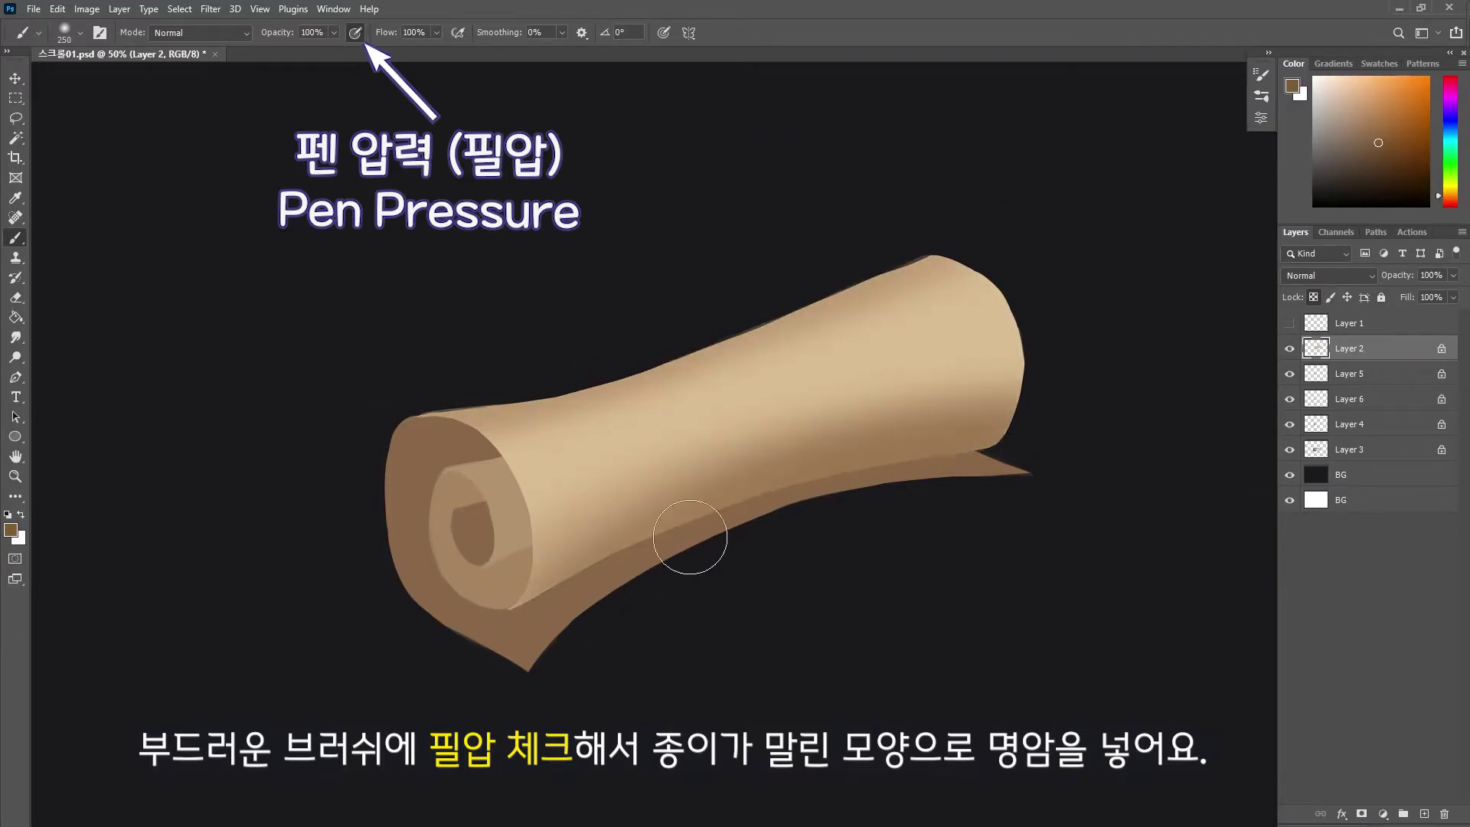
pyautogui.moveTo(995, 428)
pyautogui.mouseDown()
pyautogui.moveTo(689, 536)
pyautogui.moveTo(1011, 413)
pyautogui.mouseUp()
pyautogui.press('[')
pyautogui.press('[')
pyautogui.press('[')
pyautogui.keyDown('alt'); pyautogui.click(508, 584); pyautogui.keyUp('alt')
pyautogui.press(']')
pyautogui.press(']')
pyautogui.press(']')
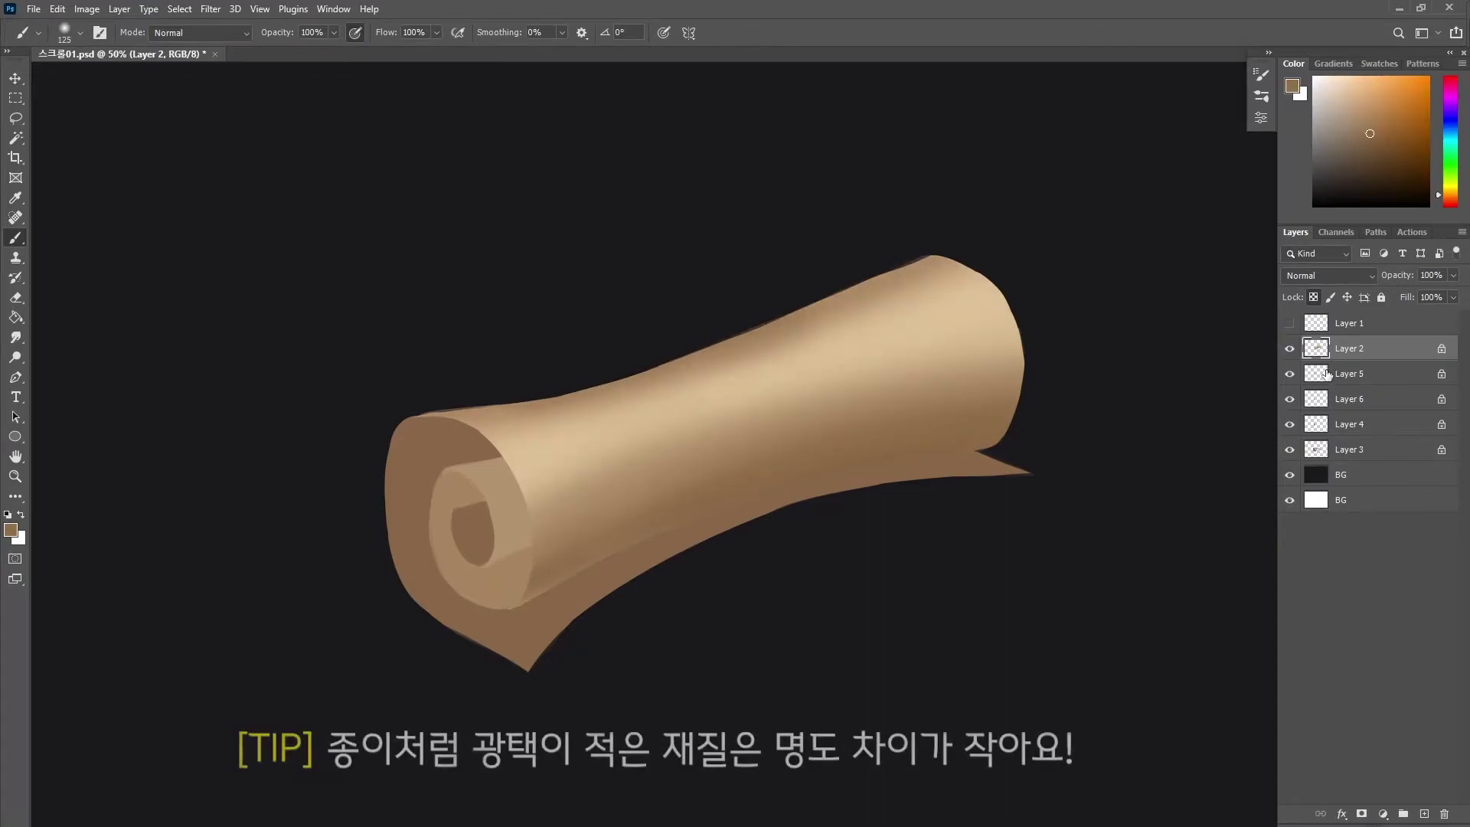
# On Layer 3, paint a dark brown shadow along the roll's lower edge and underside.
pyautogui.click(1383, 456)
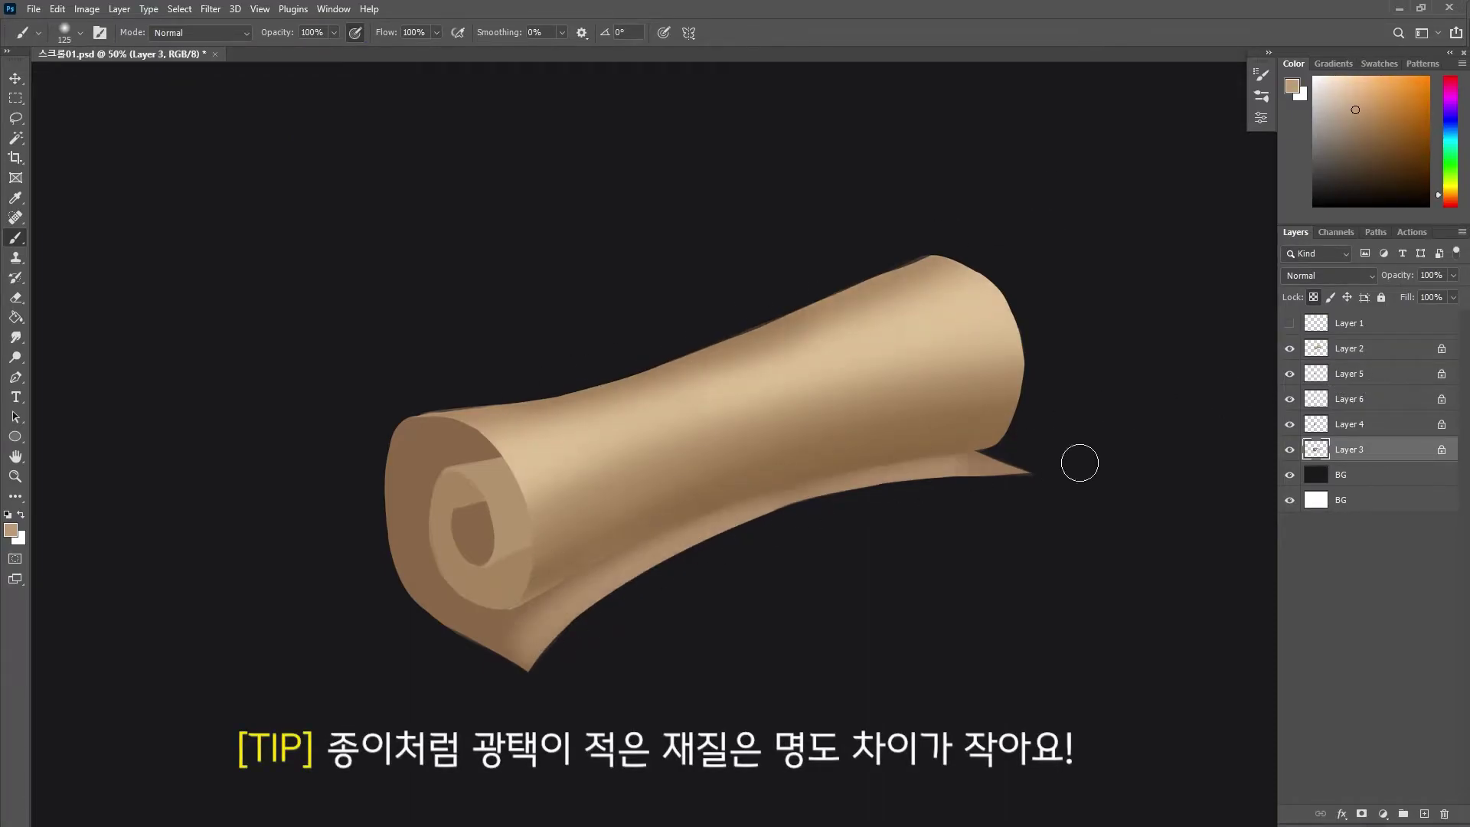
pyautogui.press('[')
pyautogui.press('[')
pyautogui.press('[')
pyautogui.keyDown('alt'); pyautogui.click(973, 457); pyautogui.keyUp('alt')
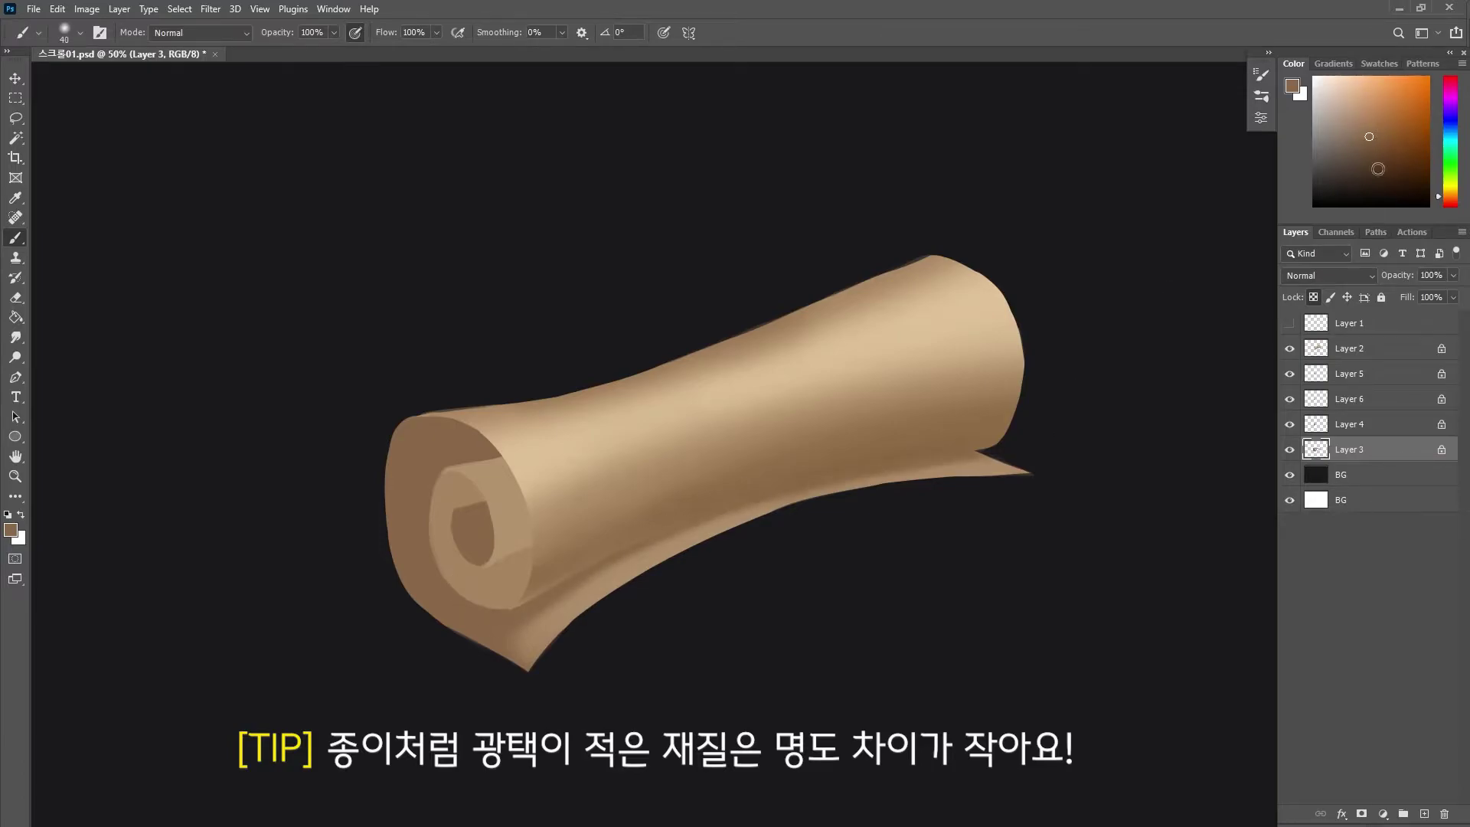
pyautogui.press('[')
pyautogui.moveTo(494, 610)
pyautogui.mouseDown()
pyautogui.moveTo(721, 505)
pyautogui.moveTo(987, 450)
pyautogui.mouseUp()
pyautogui.moveTo(682, 531); pyautogui.dragTo(556, 597)
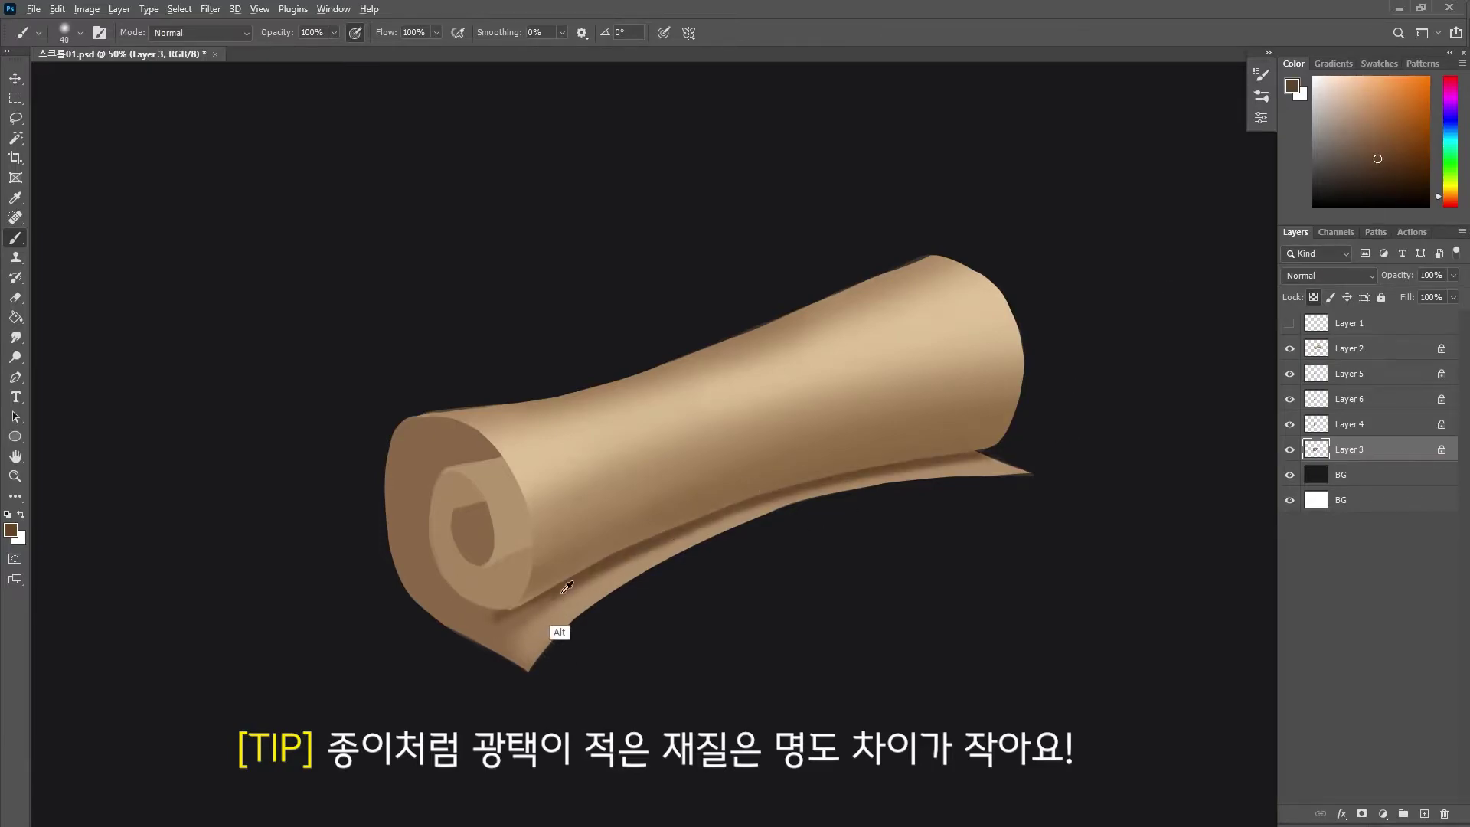
pyautogui.keyDown('alt'); pyautogui.click(558, 623); pyautogui.keyUp('alt')
pyautogui.press(']')
pyautogui.press(']')
pyautogui.press(']')
pyautogui.keyDown('alt'); pyautogui.click(498, 477); pyautogui.keyUp('alt')
pyautogui.press(']')
pyautogui.press(']')
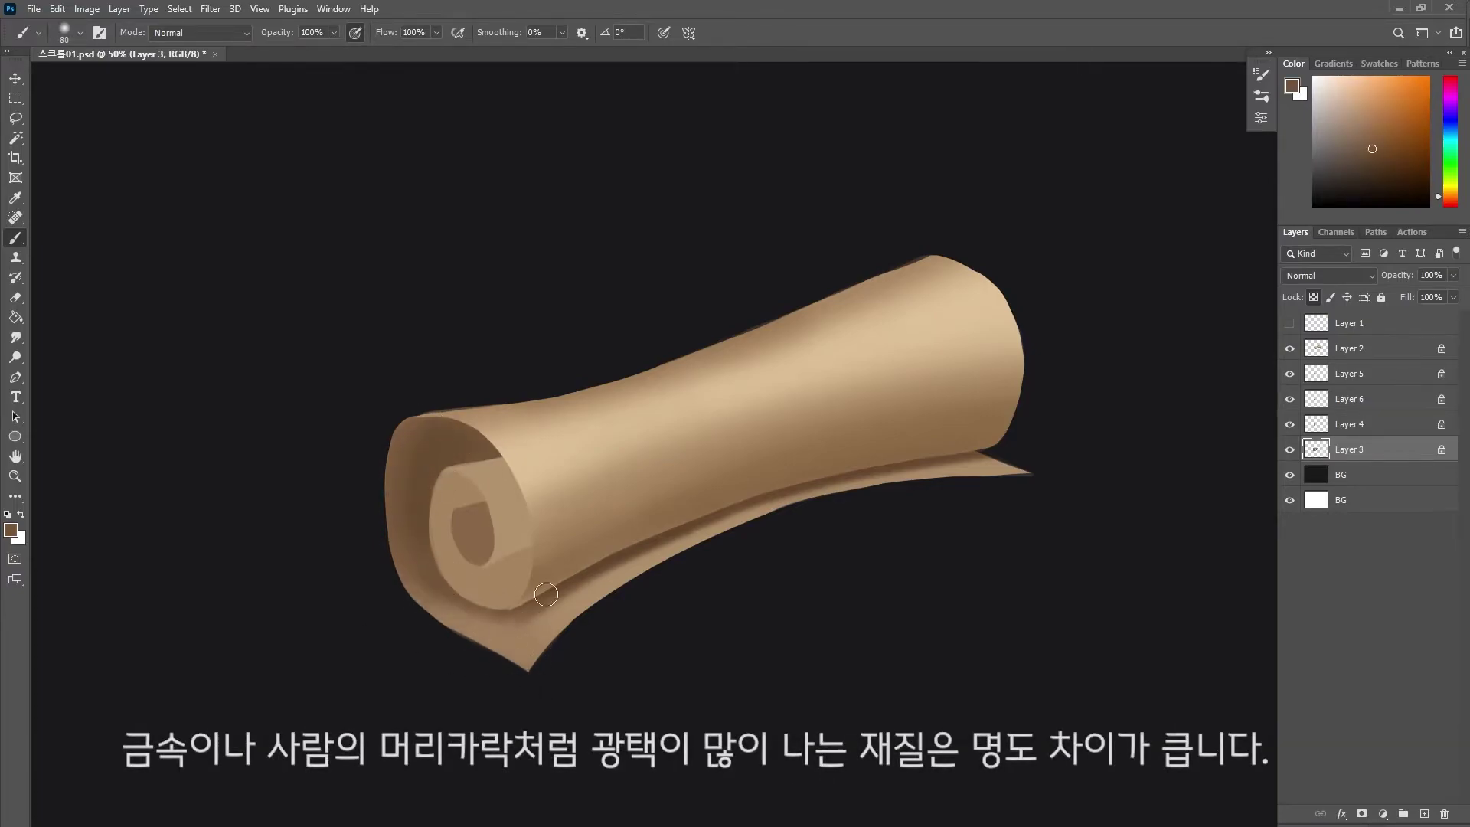
pyautogui.keyDown('alt'); pyautogui.click(463, 602); pyautogui.keyUp('alt')
# Paint a dark curl into the rolled end on Layer 4, then brighten its left edge with tan.
pyautogui.hotkey('alt', ']')
pyautogui.press(']')
pyautogui.press(']')
pyautogui.moveTo(474, 471)
pyautogui.mouseDown()
pyautogui.moveTo(444, 520)
pyautogui.moveTo(505, 567)
pyautogui.moveTo(545, 542)
pyautogui.mouseUp()
pyautogui.hotkey('alt', '[')
pyautogui.keyDown('alt'); pyautogui.click(479, 614); pyautogui.keyUp('alt')
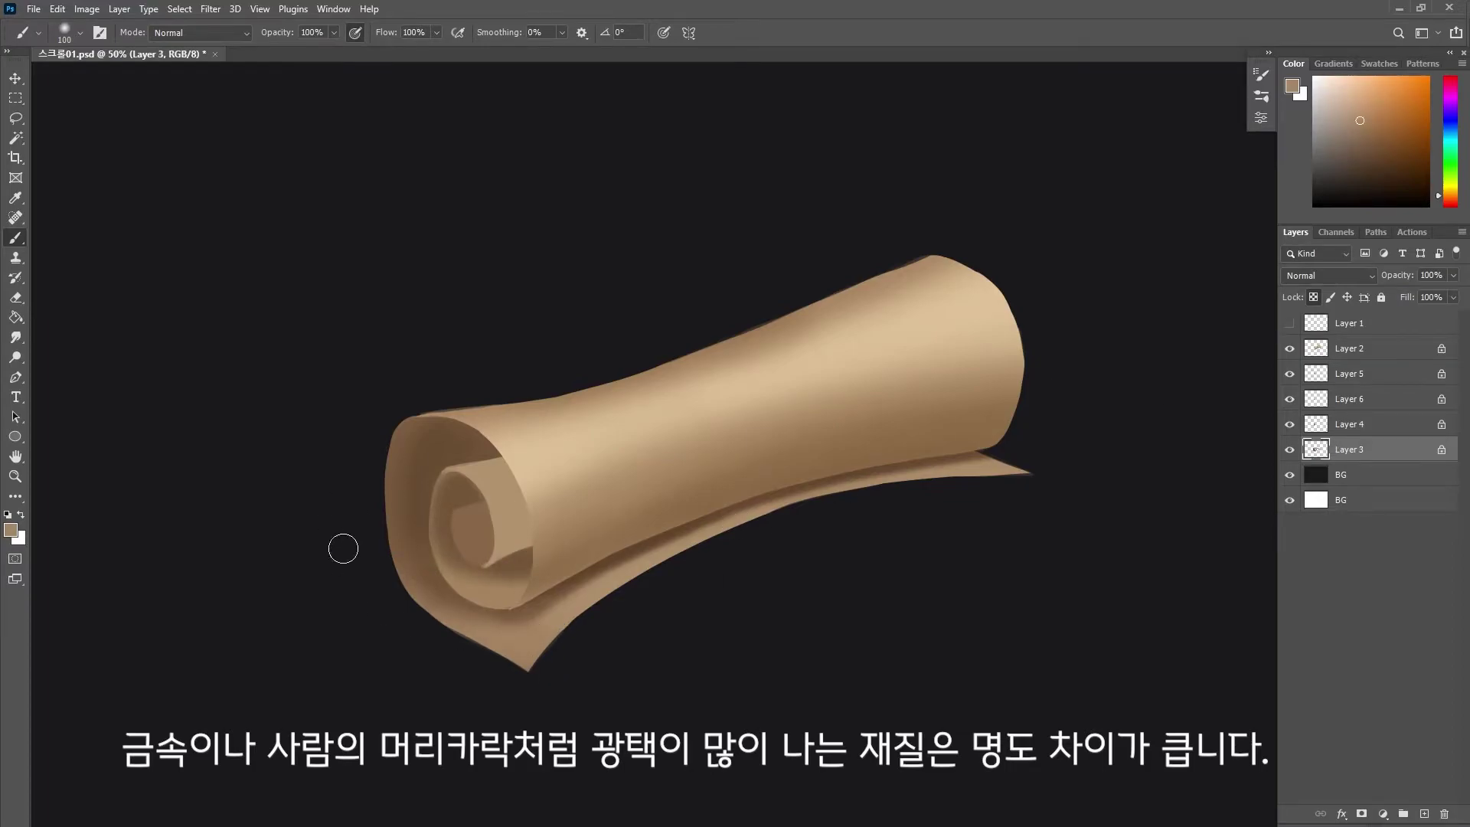
pyautogui.press(']')
pyautogui.press(']')
pyautogui.press(']')
pyautogui.moveTo(473, 606)
pyautogui.mouseDown()
pyautogui.moveTo(399, 482)
pyautogui.moveTo(394, 566)
pyautogui.mouseUp()
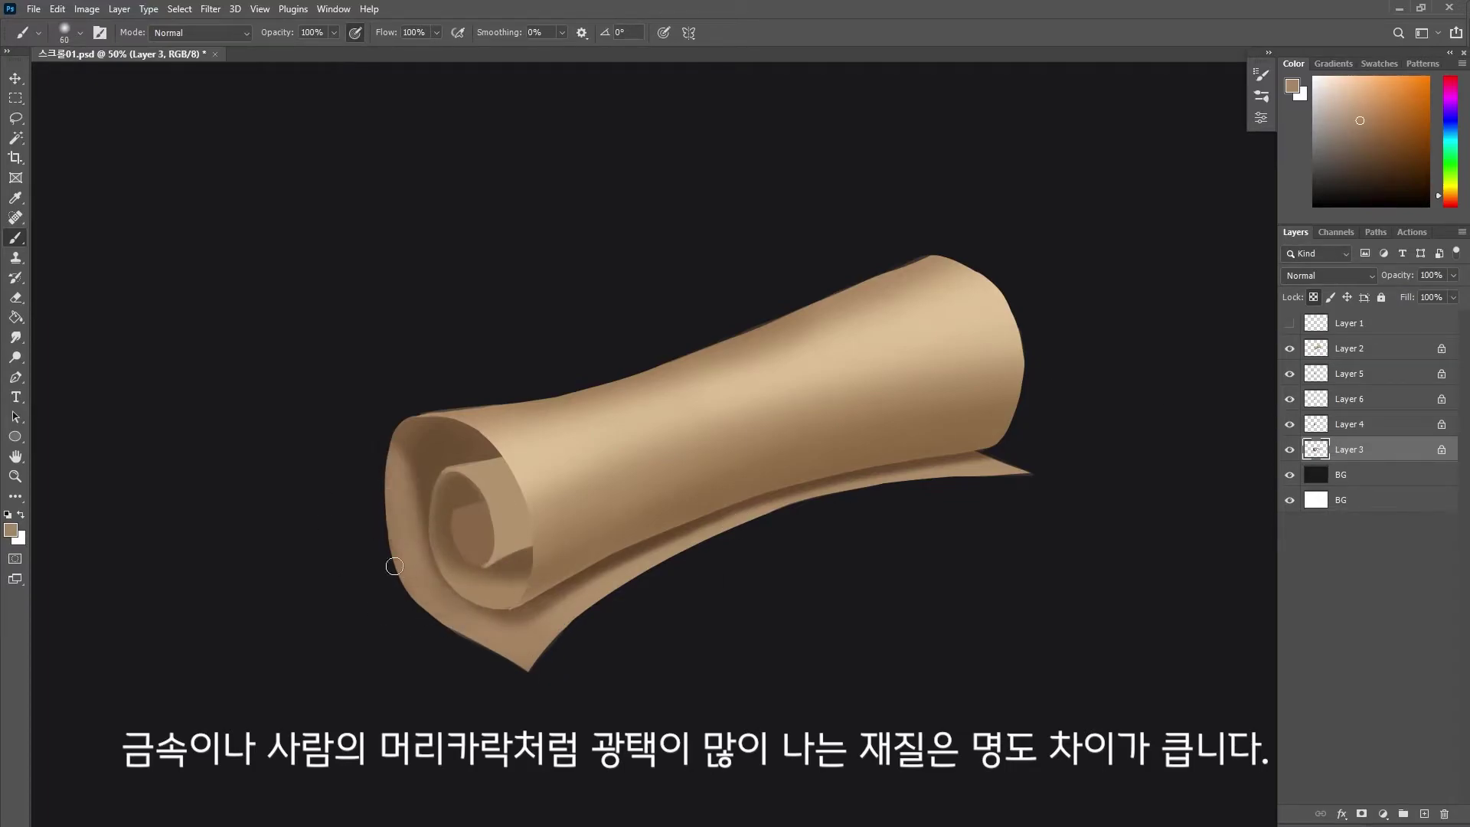
pyautogui.click(1347, 424)
pyautogui.keyDown('shift'); pyautogui.click(1378, 375); pyautogui.keyUp('shift')
# Darken the shading inside the inner spiral on Layer 5 with a sampled darker brown.
pyautogui.press('v')
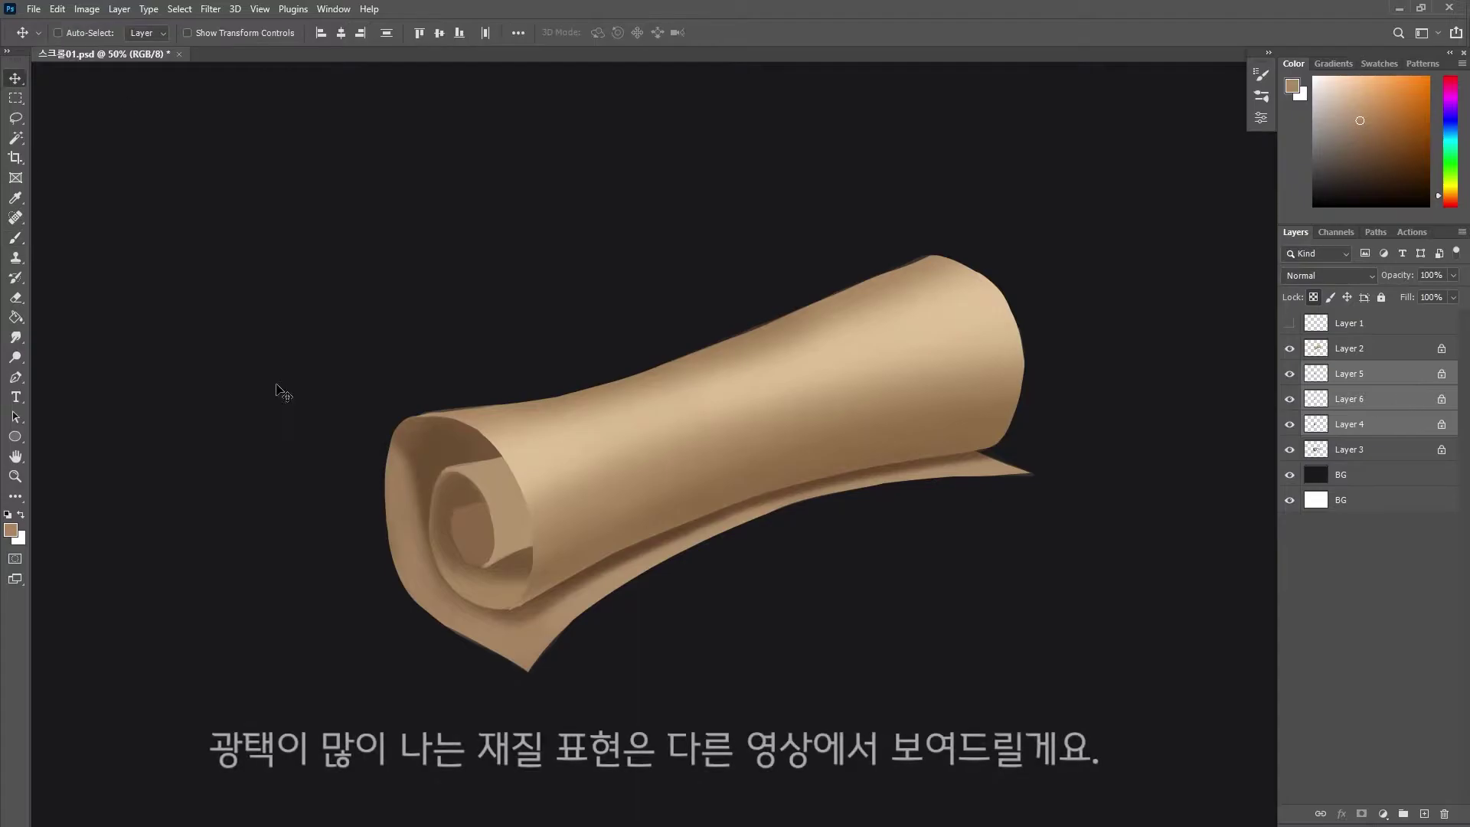
pyautogui.click(1347, 424)
pyautogui.press('b')
pyautogui.keyDown('alt'); pyautogui.click(528, 561); pyautogui.keyUp('alt')
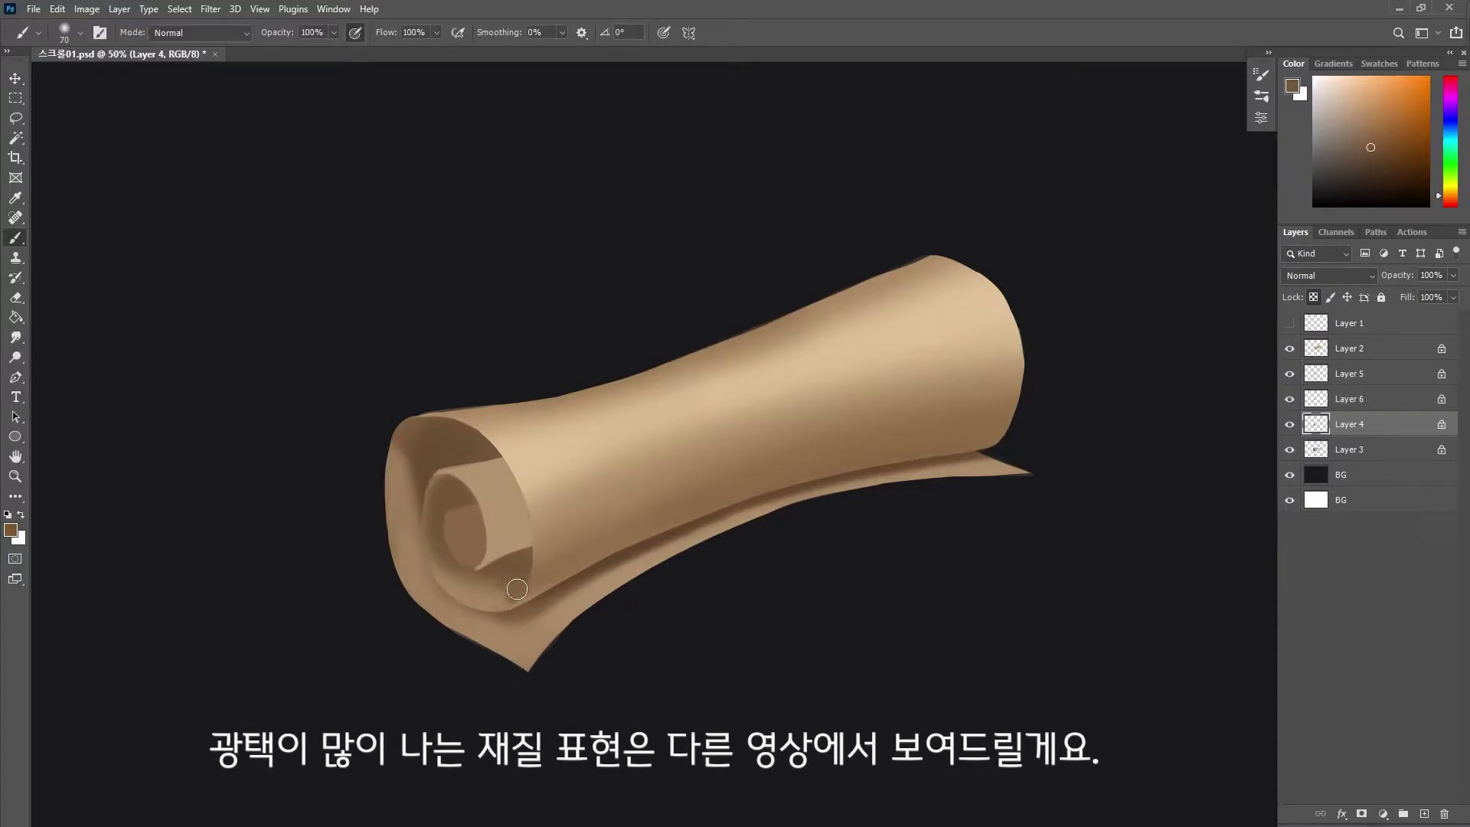
pyautogui.hotkey('alt', ']')
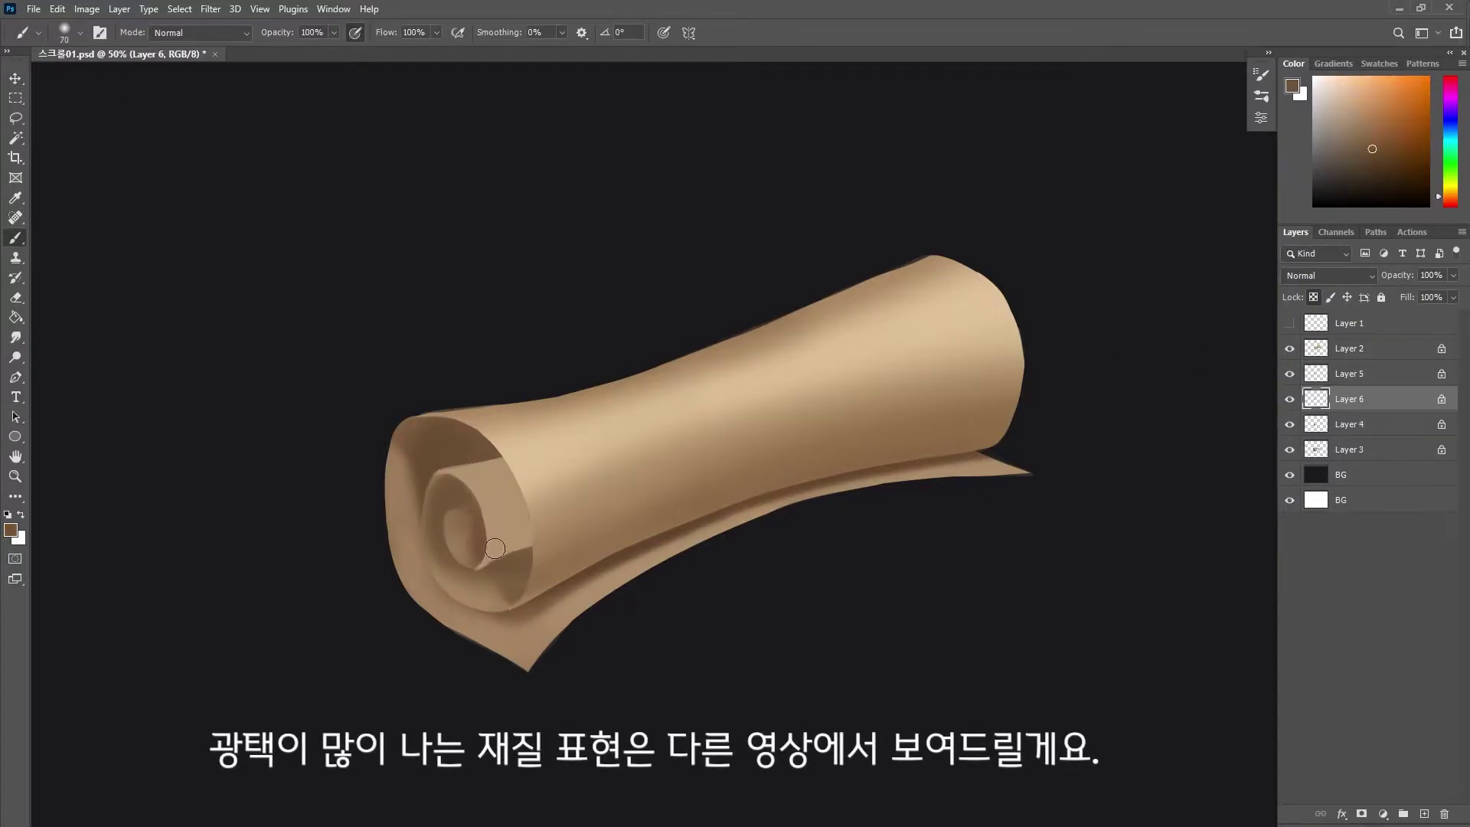
pyautogui.hotkey('alt', ']')
pyautogui.moveTo(535, 453)
pyautogui.mouseDown()
pyautogui.moveTo(529, 536)
pyautogui.moveTo(577, 502)
pyautogui.mouseUp()
pyautogui.hotkey('alt', '[')
pyautogui.hotkey('alt', '[')
pyautogui.keyDown('alt'); pyautogui.click(536, 528); pyautogui.keyUp('alt')
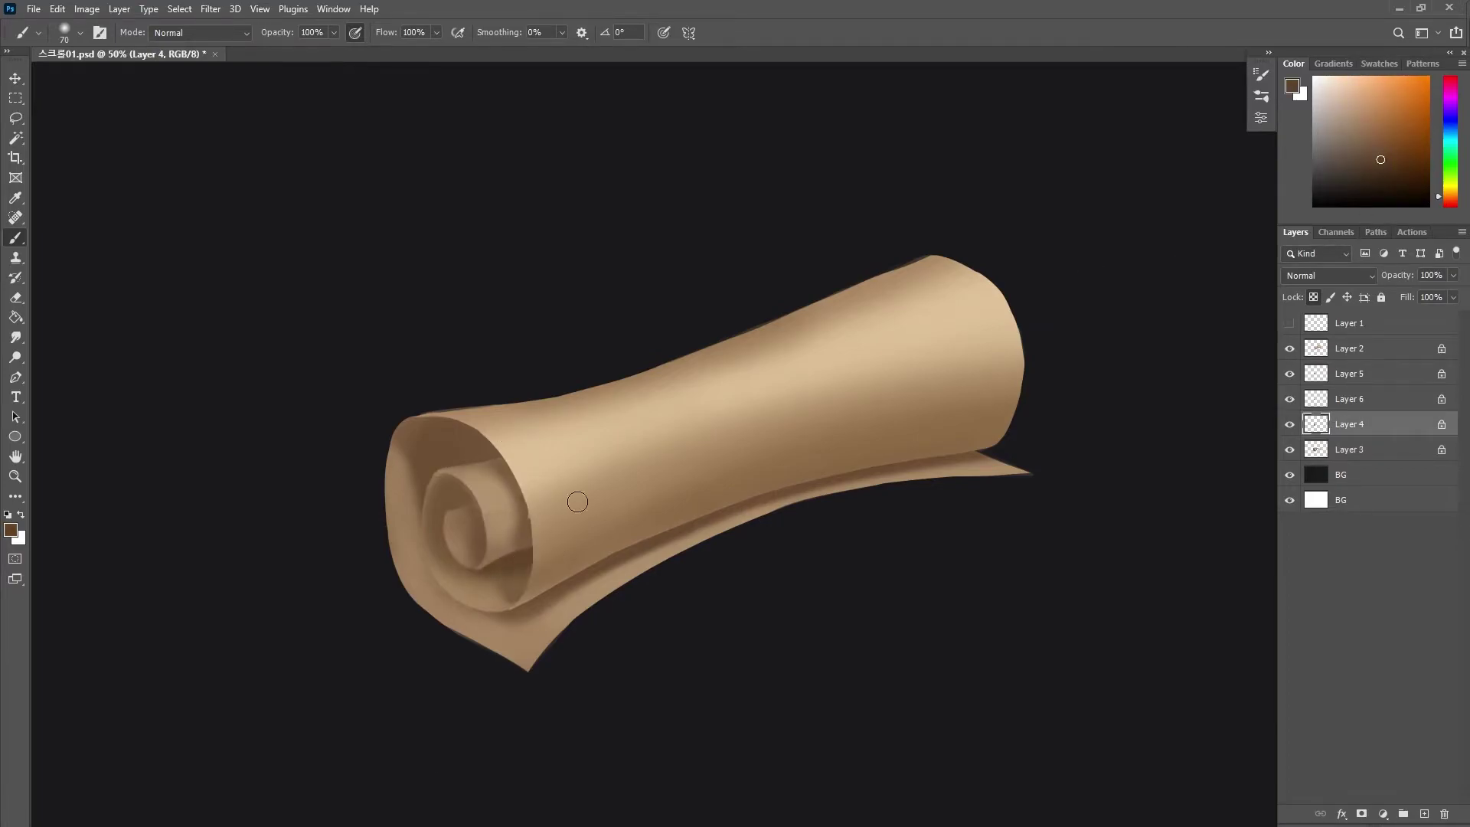
# Deepen the inner spiral's shadow further with an 80 px brush.
pyautogui.keyDown('alt'); pyautogui.click(447, 544); pyautogui.keyUp('alt')
pyautogui.press('[')
pyautogui.press('[')
pyautogui.hotkey('alt', ']')
pyautogui.hotkey('alt', ']')
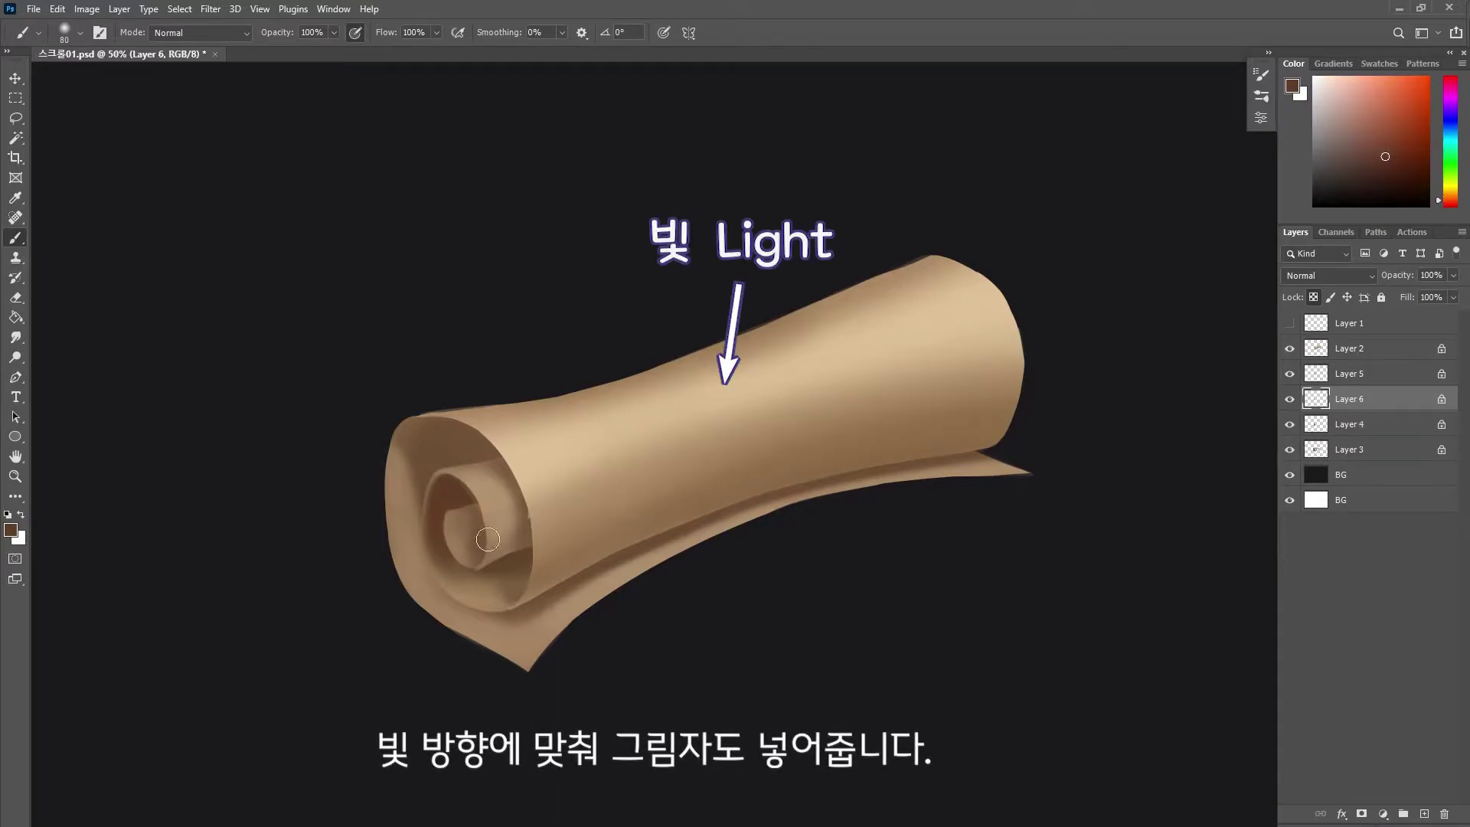
pyautogui.moveTo(487, 540)
pyautogui.mouseDown()
pyautogui.moveTo(473, 511)
pyautogui.moveTo(459, 558)
pyautogui.mouseUp()
# On Layer 3, cast a 200 px shadow along the lower edge and around the left spiral.
pyautogui.hotkey('alt', '[')
pyautogui.hotkey('alt', '[')
pyautogui.press(']')
pyautogui.press(']')
pyautogui.press(']')
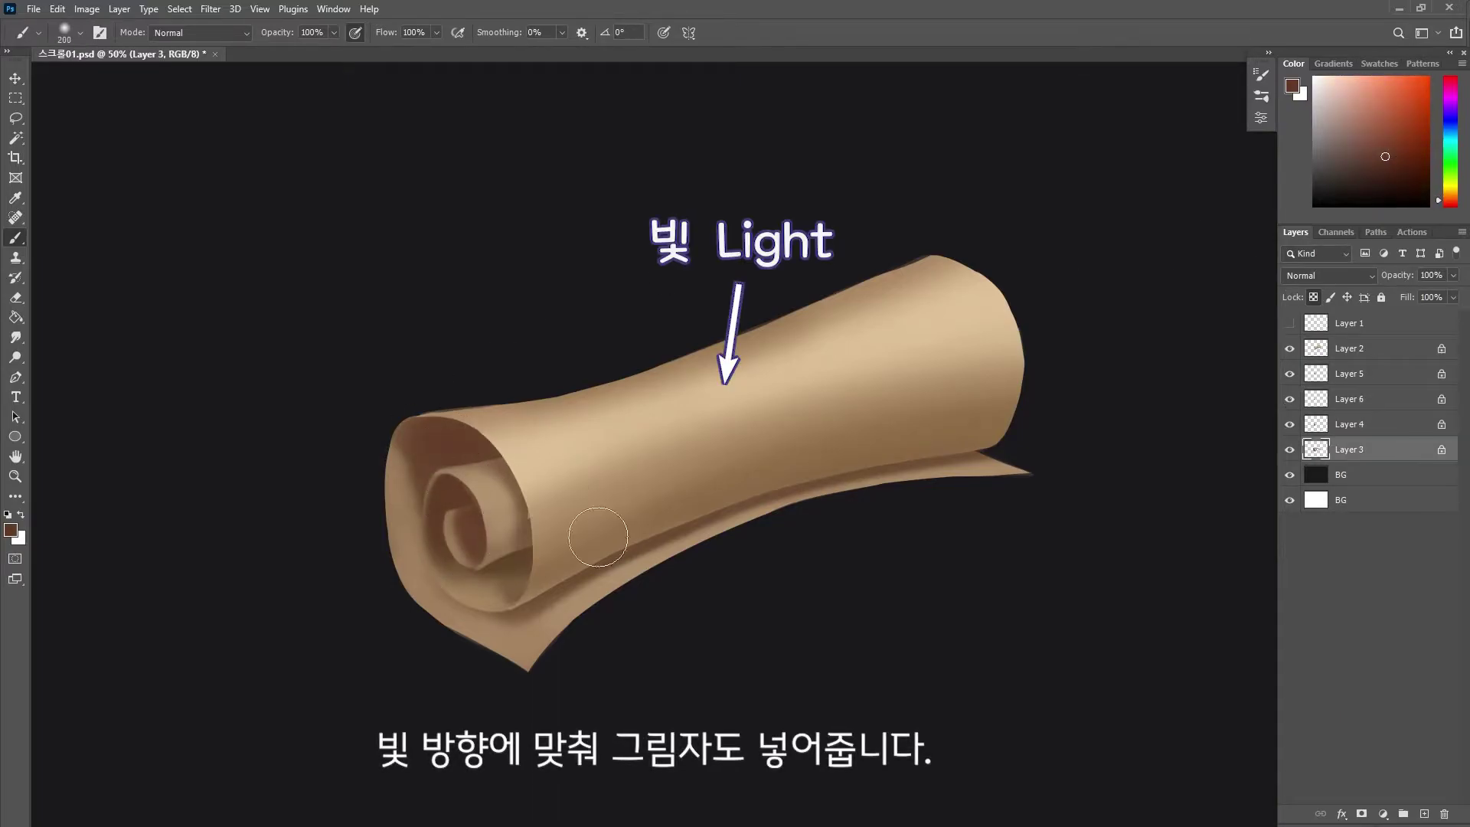
pyautogui.moveTo(598, 536); pyautogui.dragTo(995, 456)
pyautogui.moveTo(413, 459); pyautogui.dragTo(551, 612)
pyautogui.hotkey('alt', ']')
pyautogui.press('[')
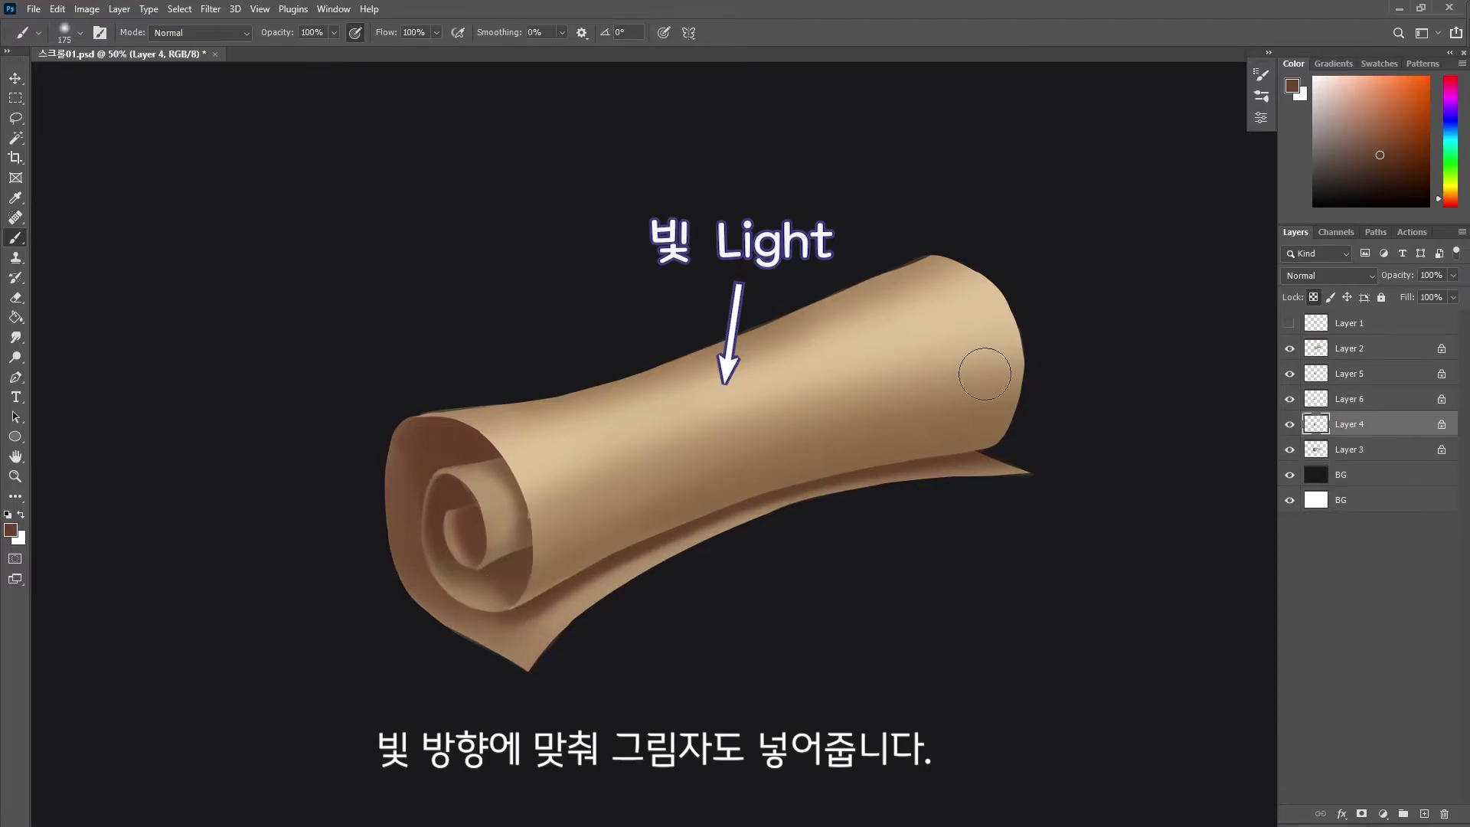
pyautogui.hotkey('alt', ']')
pyautogui.hotkey('alt', ']')
pyautogui.keyDown('alt'); pyautogui.click(611, 502); pyautogui.keyUp('alt')
pyautogui.press('[')
pyautogui.press('[')
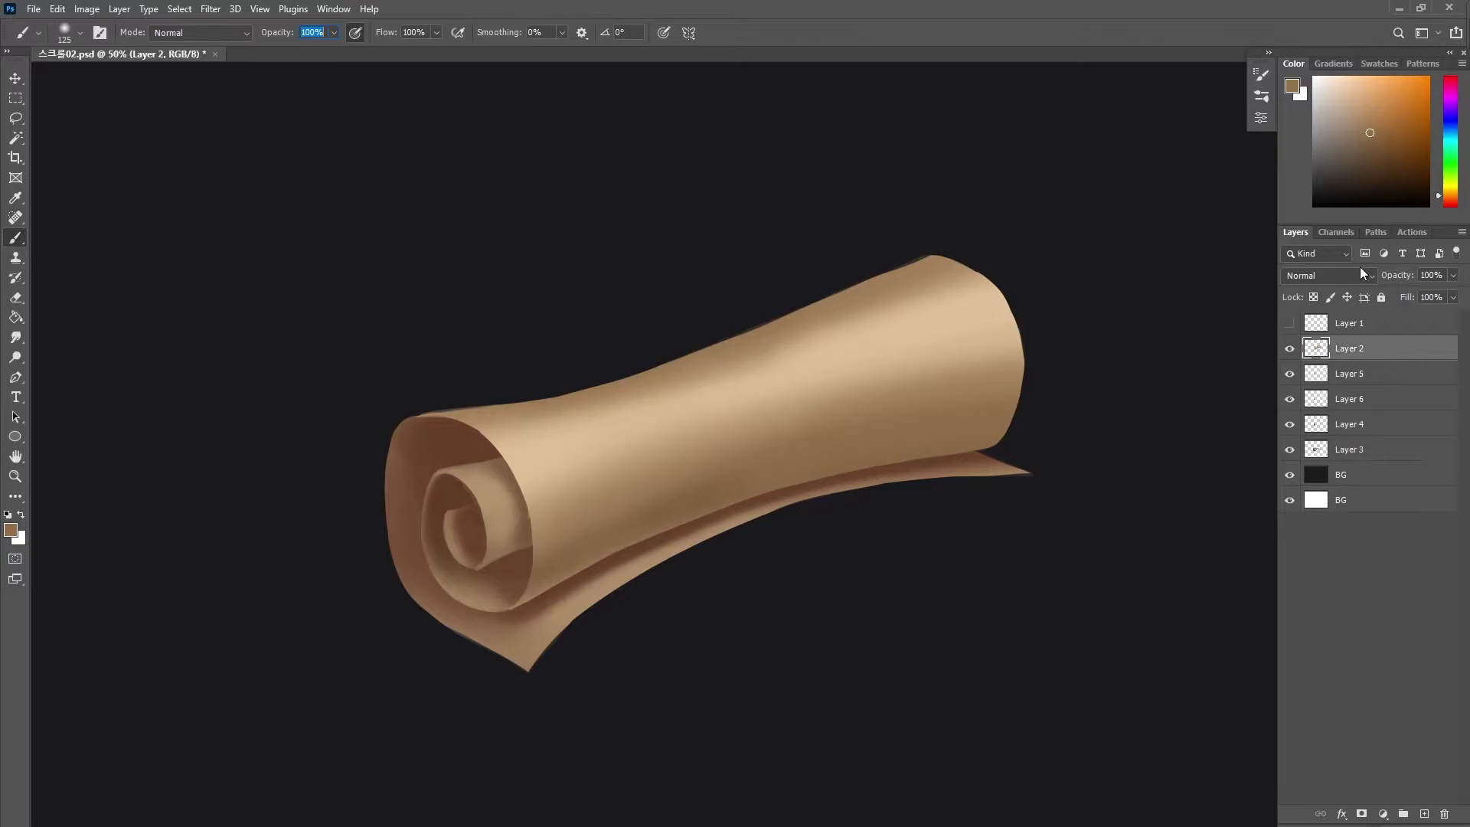
# Switch to the hard round pressure brush and pick light beige for edge strokes.
pyautogui.click(1260, 96)
pyautogui.click(1171, 372)
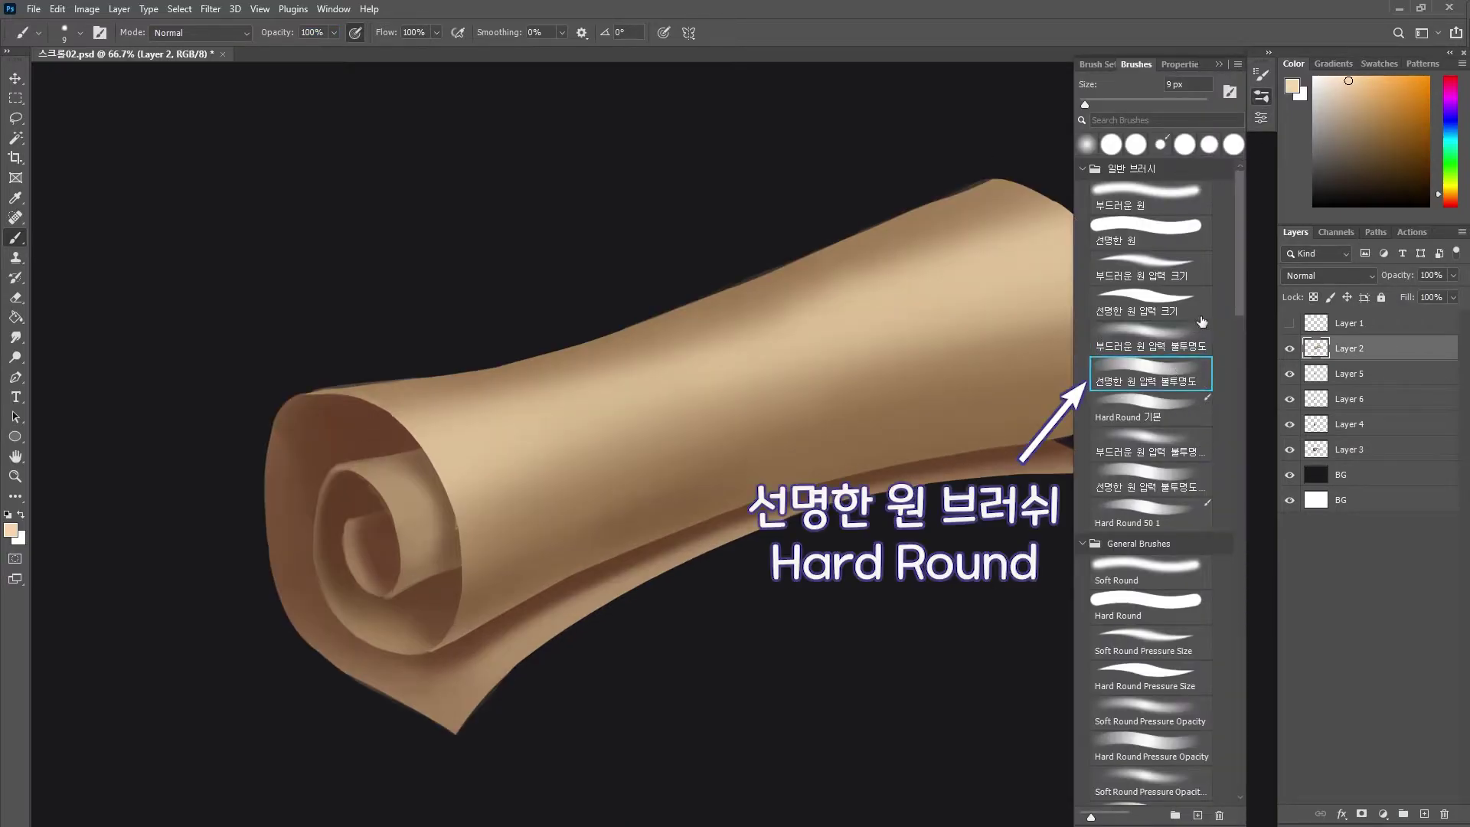
pyautogui.click(1218, 64)
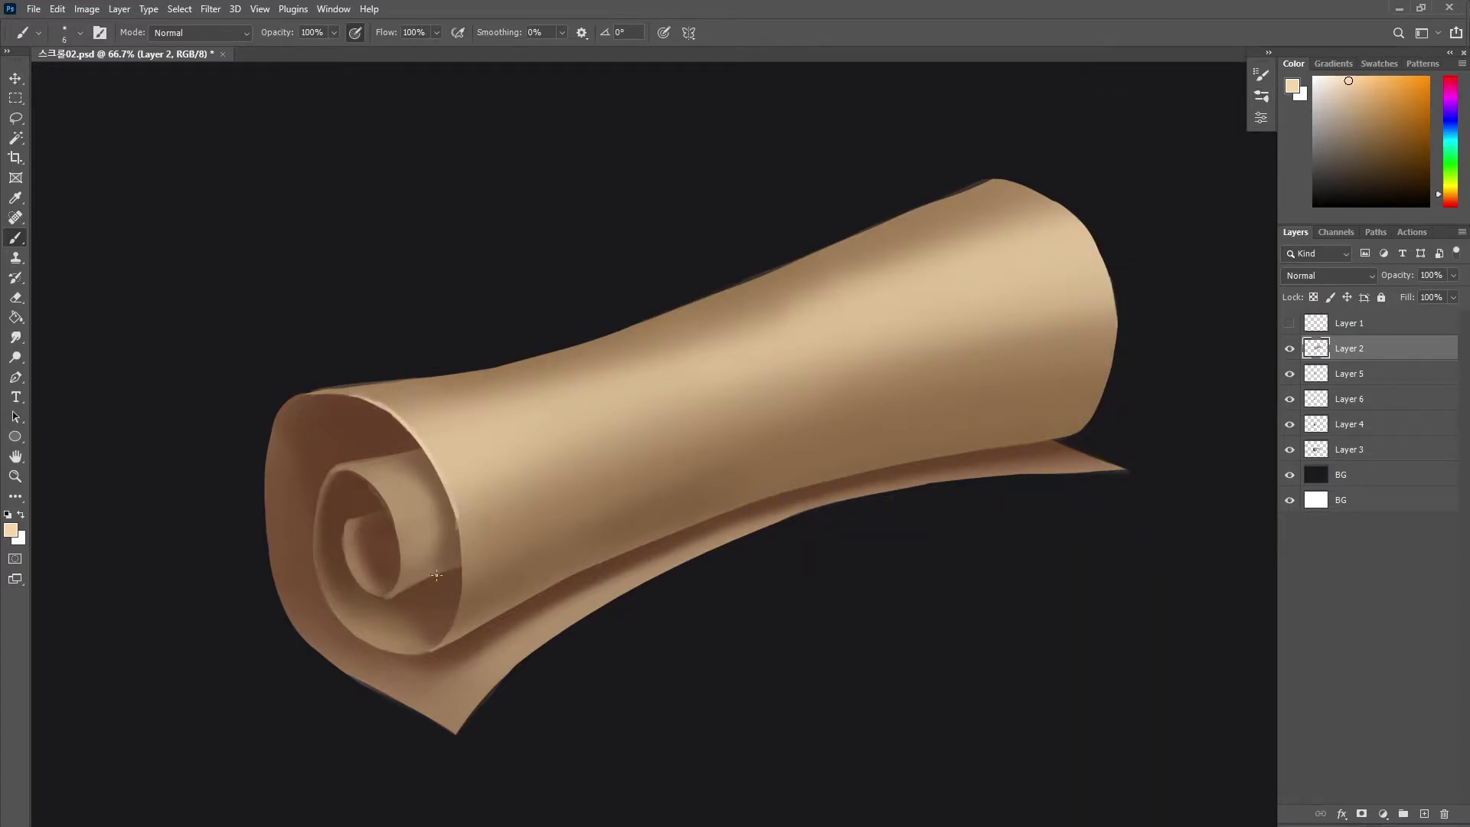
pyautogui.press('e')
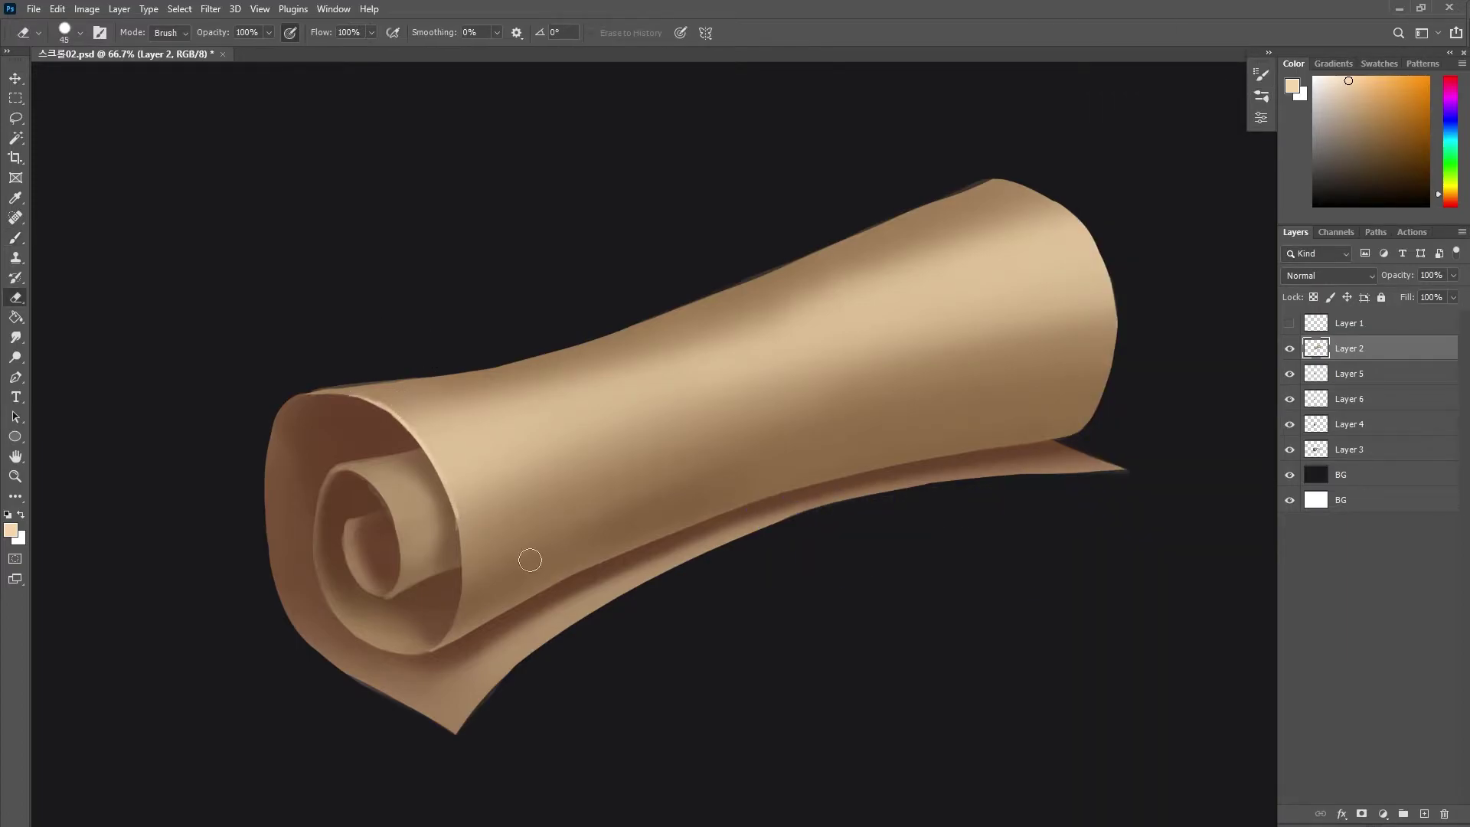
pyautogui.press('b')
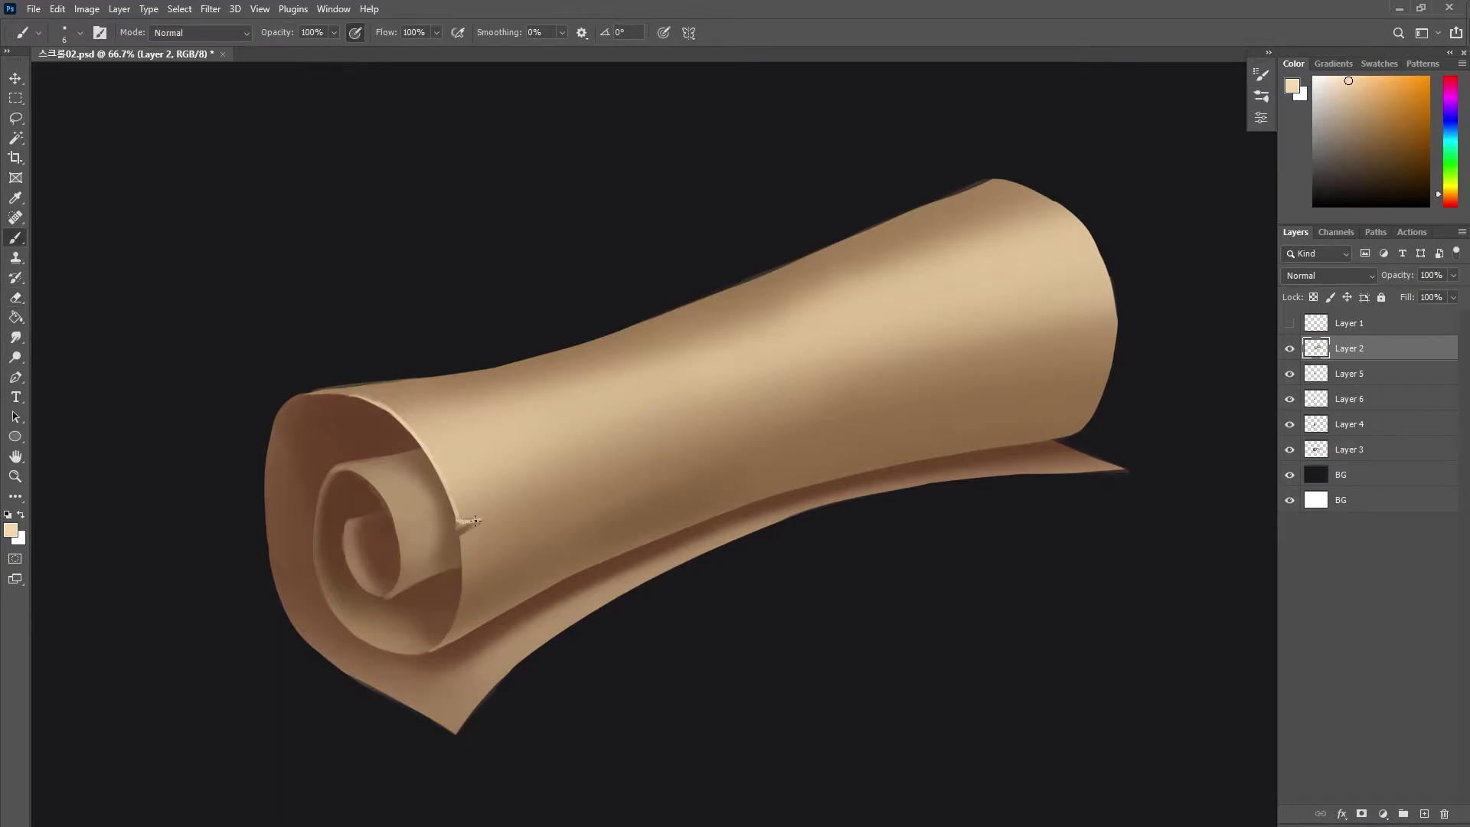
pyautogui.keyDown('alt'); pyautogui.click(418, 414); pyautogui.keyUp('alt')
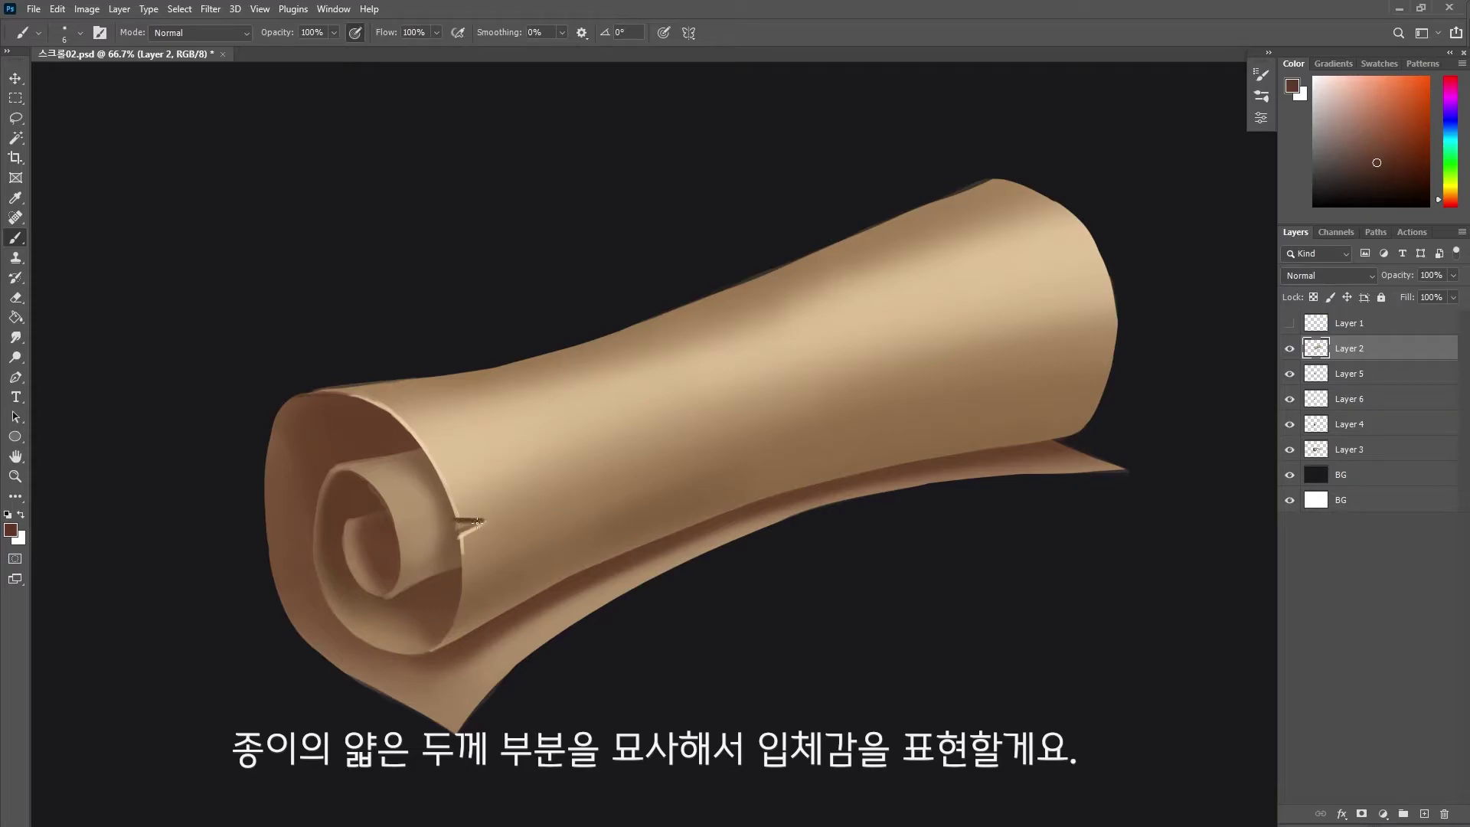
pyautogui.keyDown('alt'); pyautogui.click(466, 511); pyautogui.keyUp('alt')
# Paint thin light and dark edge strokes along the inner curl, lower curl and top-left rim.
pyautogui.moveTo(463, 539); pyautogui.dragTo(438, 648)
pyautogui.keyDown('alt'); pyautogui.click(371, 512); pyautogui.keyUp('alt')
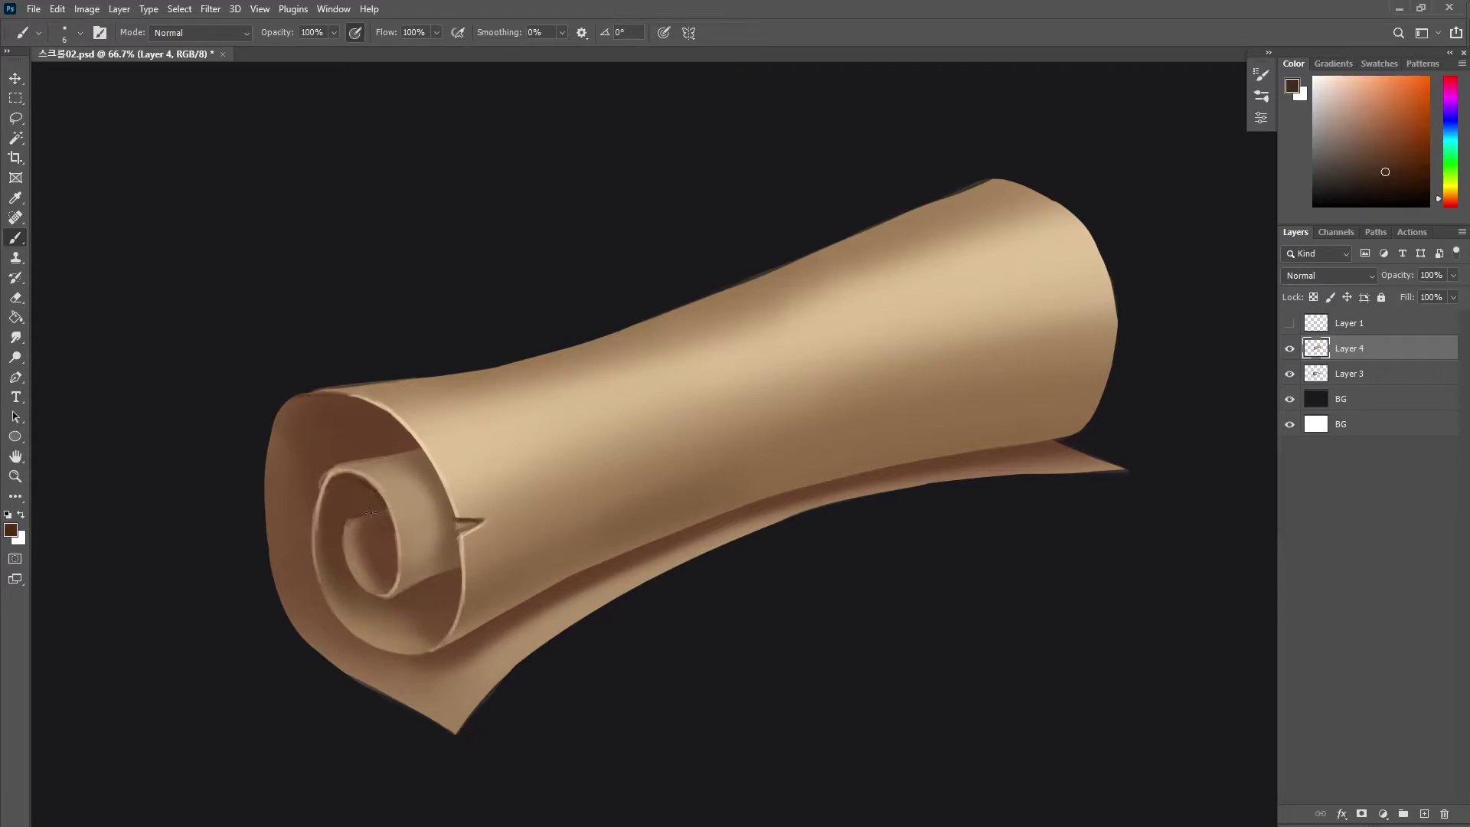
pyautogui.moveTo(452, 578); pyautogui.dragTo(402, 591)
pyautogui.keyDown('alt'); pyautogui.click(429, 536); pyautogui.keyUp('alt')
pyautogui.moveTo(444, 648); pyautogui.dragTo(364, 651)
pyautogui.moveTo(329, 479); pyautogui.dragTo(348, 582)
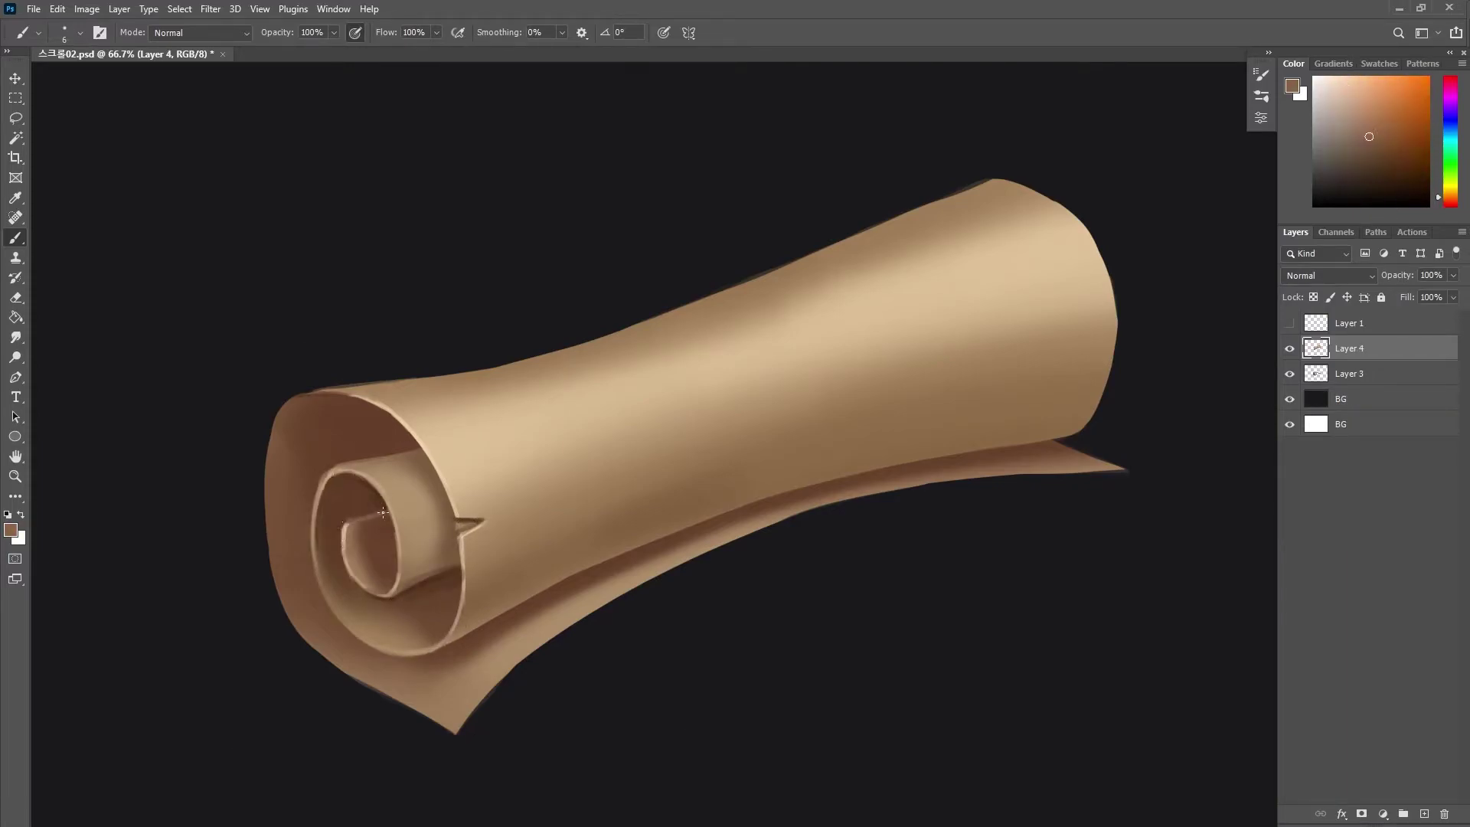
pyautogui.keyDown('alt'); pyautogui.click(322, 429); pyautogui.keyUp('alt')
pyautogui.moveTo(288, 402); pyautogui.dragTo(348, 392)
# Erase torn notches into the lower, right and top paper edges on Layers 3 and 4, then darken the torn lower edge.
pyautogui.click(1349, 373)
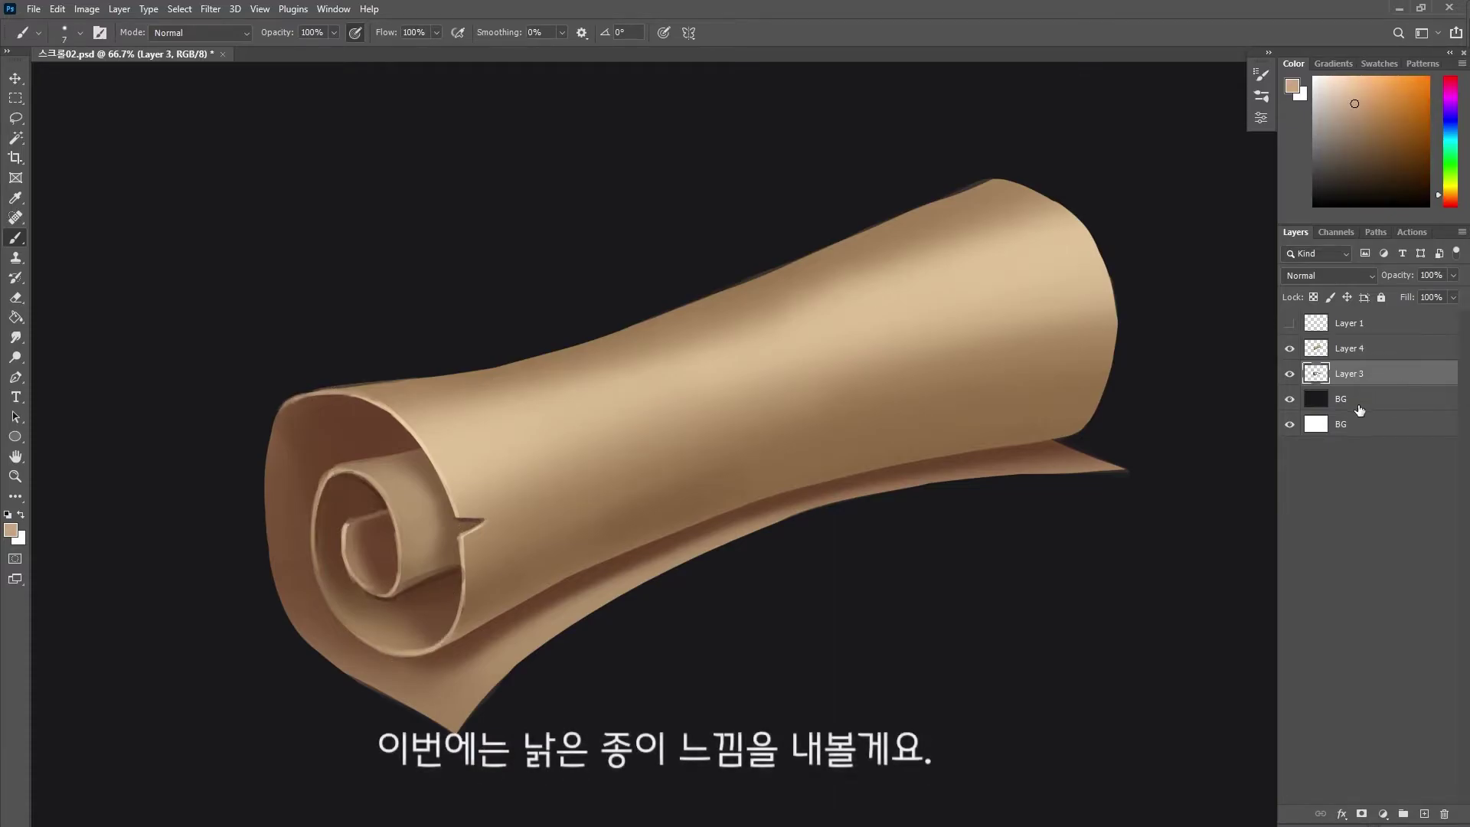
pyautogui.press('e')
pyautogui.moveTo(407, 712); pyautogui.dragTo(413, 700)
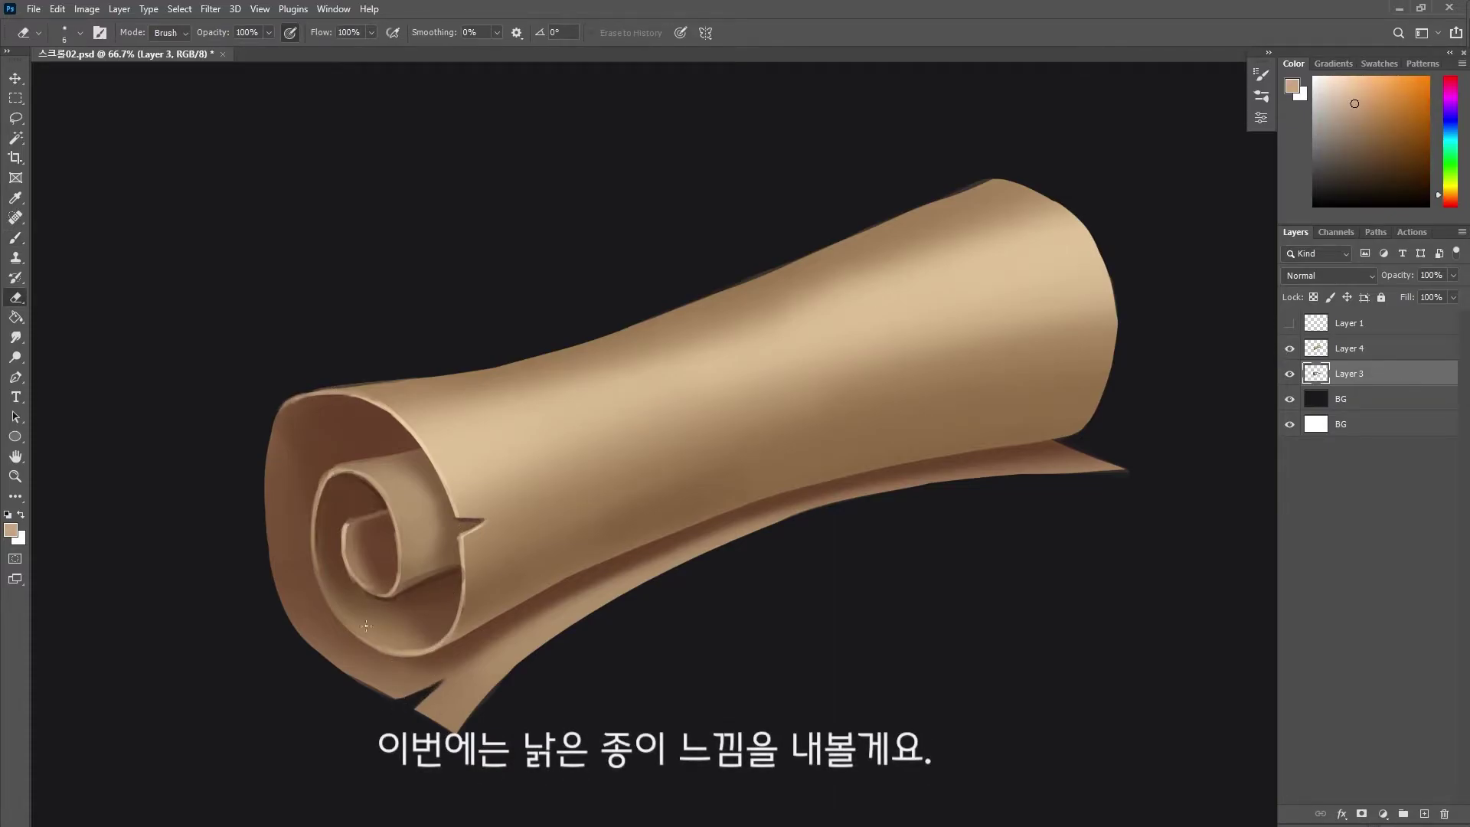
pyautogui.moveTo(940, 477); pyautogui.dragTo(919, 480)
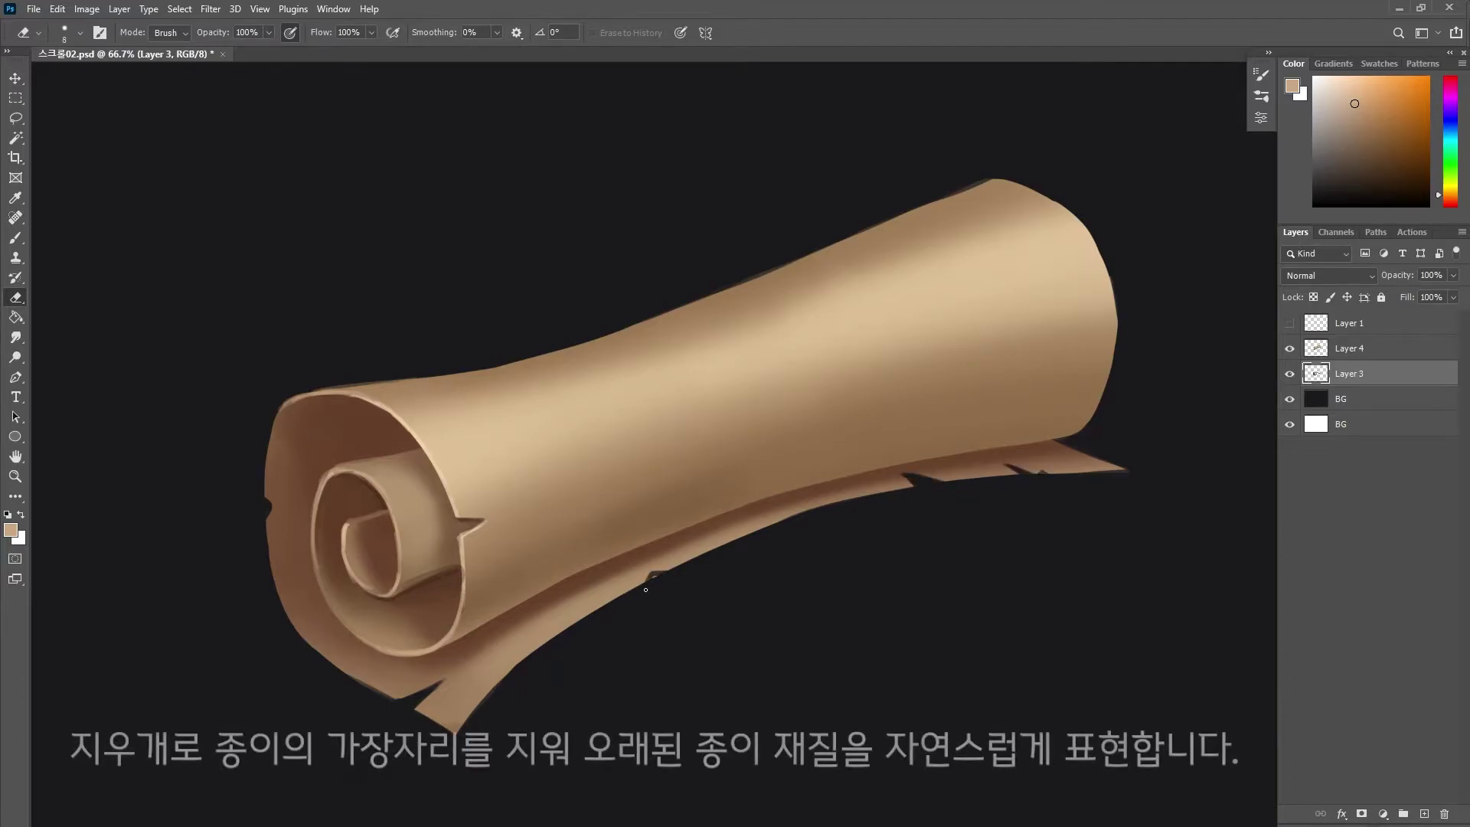
pyautogui.moveTo(650, 575); pyautogui.dragTo(675, 561)
pyautogui.hotkey('alt', ']')
pyautogui.moveTo(1028, 221); pyautogui.dragTo(1050, 199)
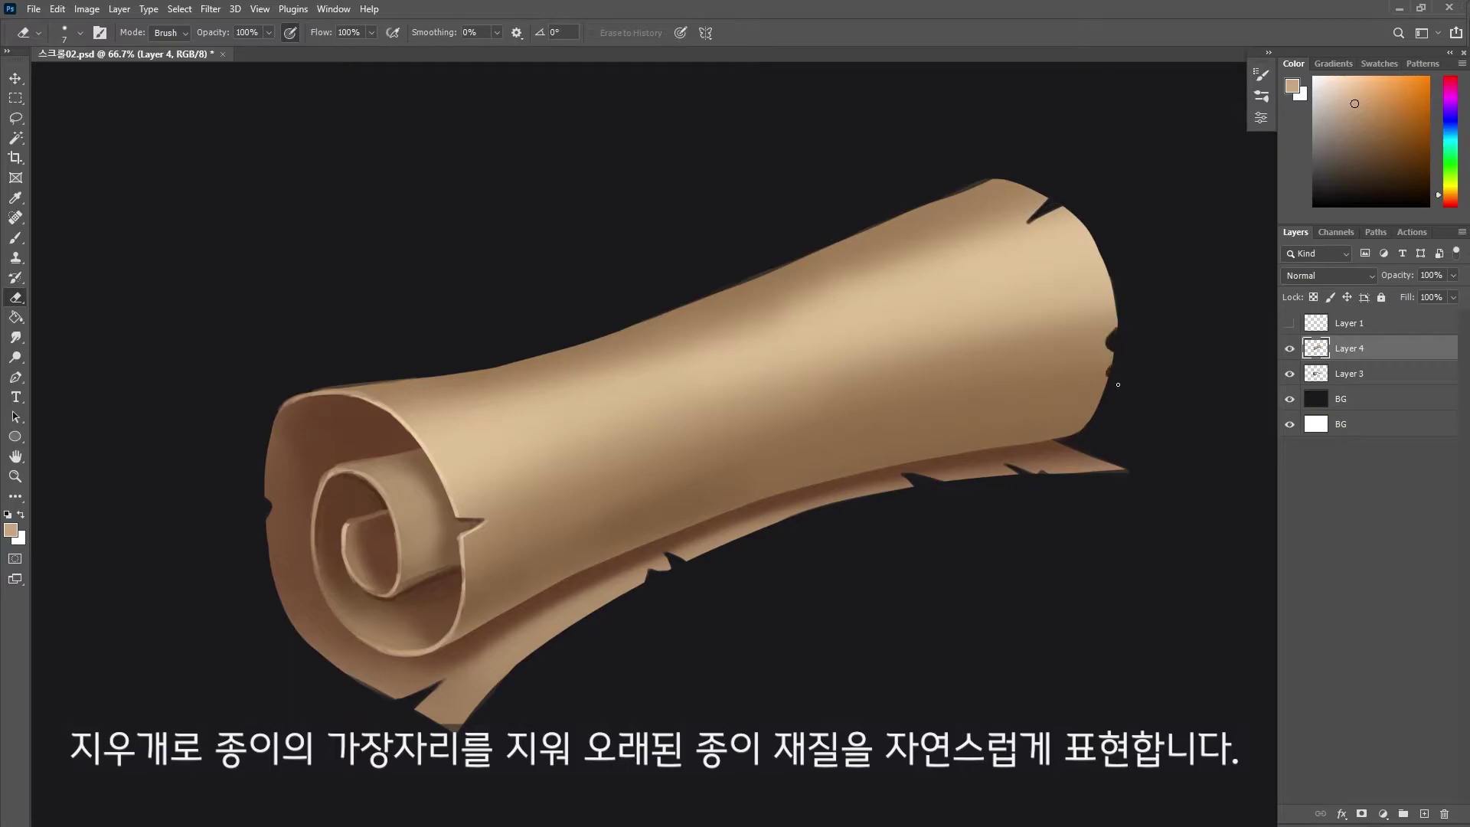
pyautogui.hotkey('alt', '[')
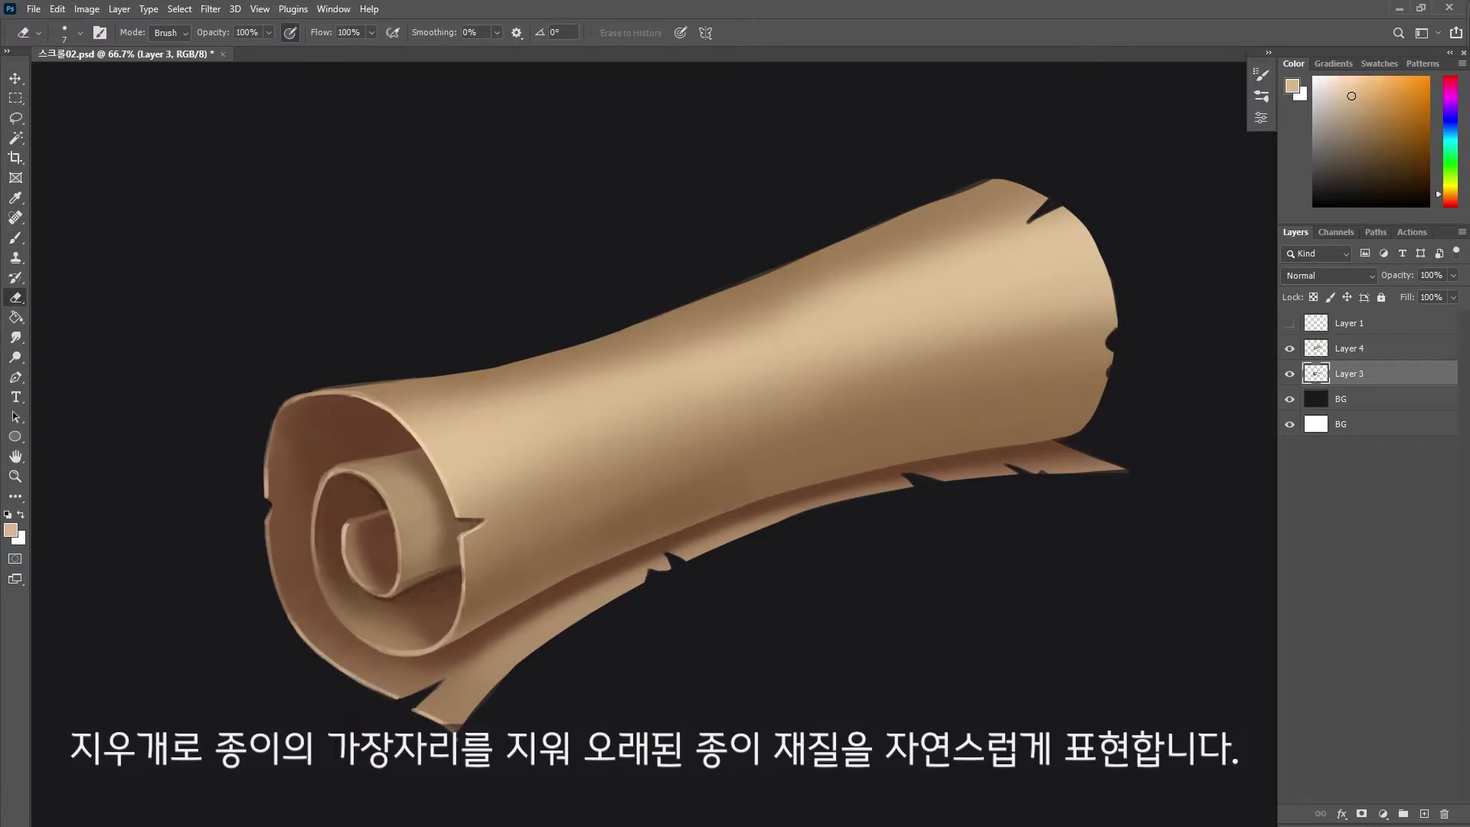
pyautogui.press('b')
pyautogui.moveTo(640, 583); pyautogui.dragTo(578, 619)
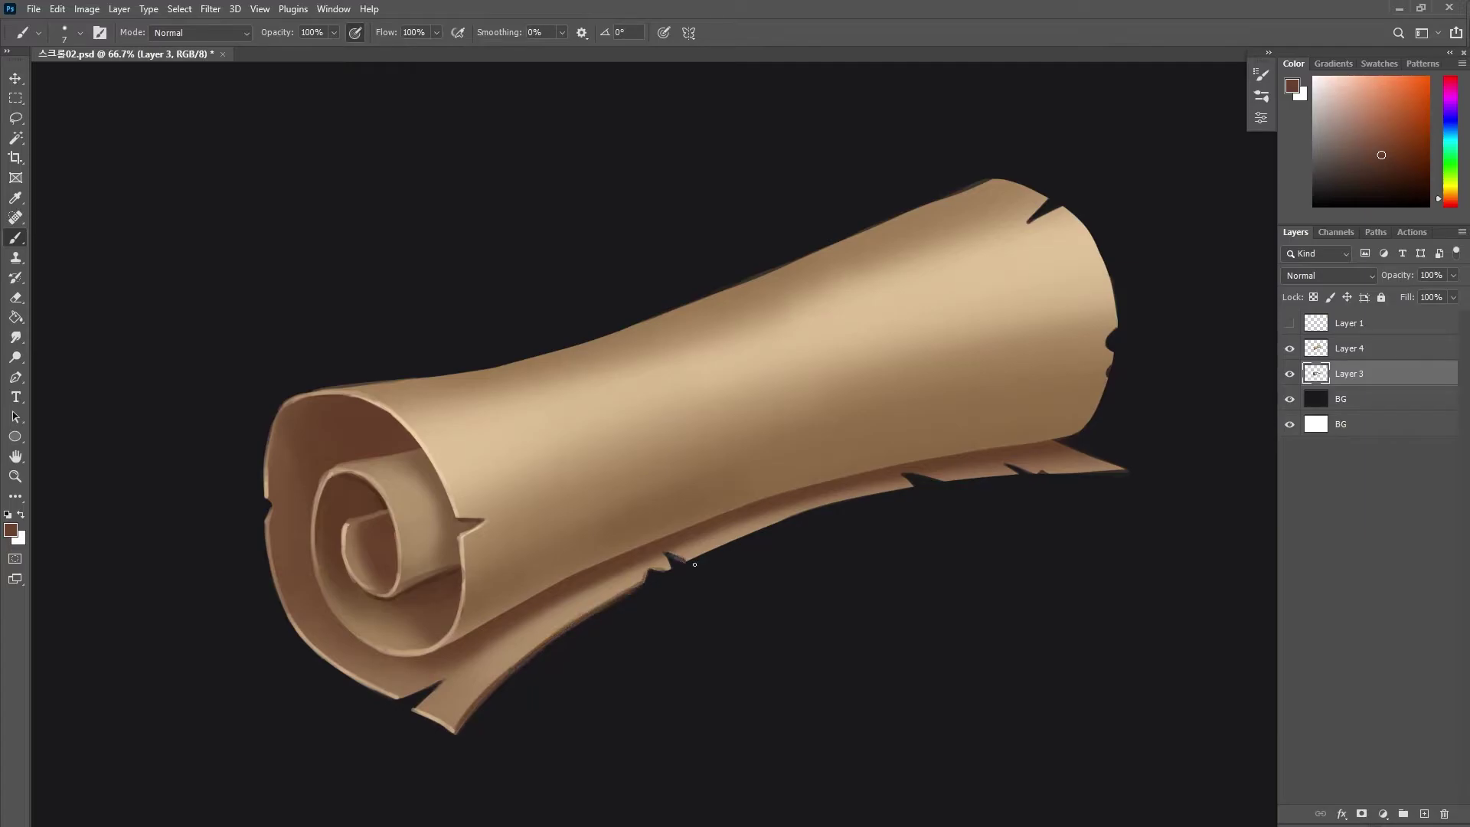
# Add a new layer clipped to Layer 4 for lavender reflected light, with a 35 px brush.
pyautogui.hotkey('alt', ']')
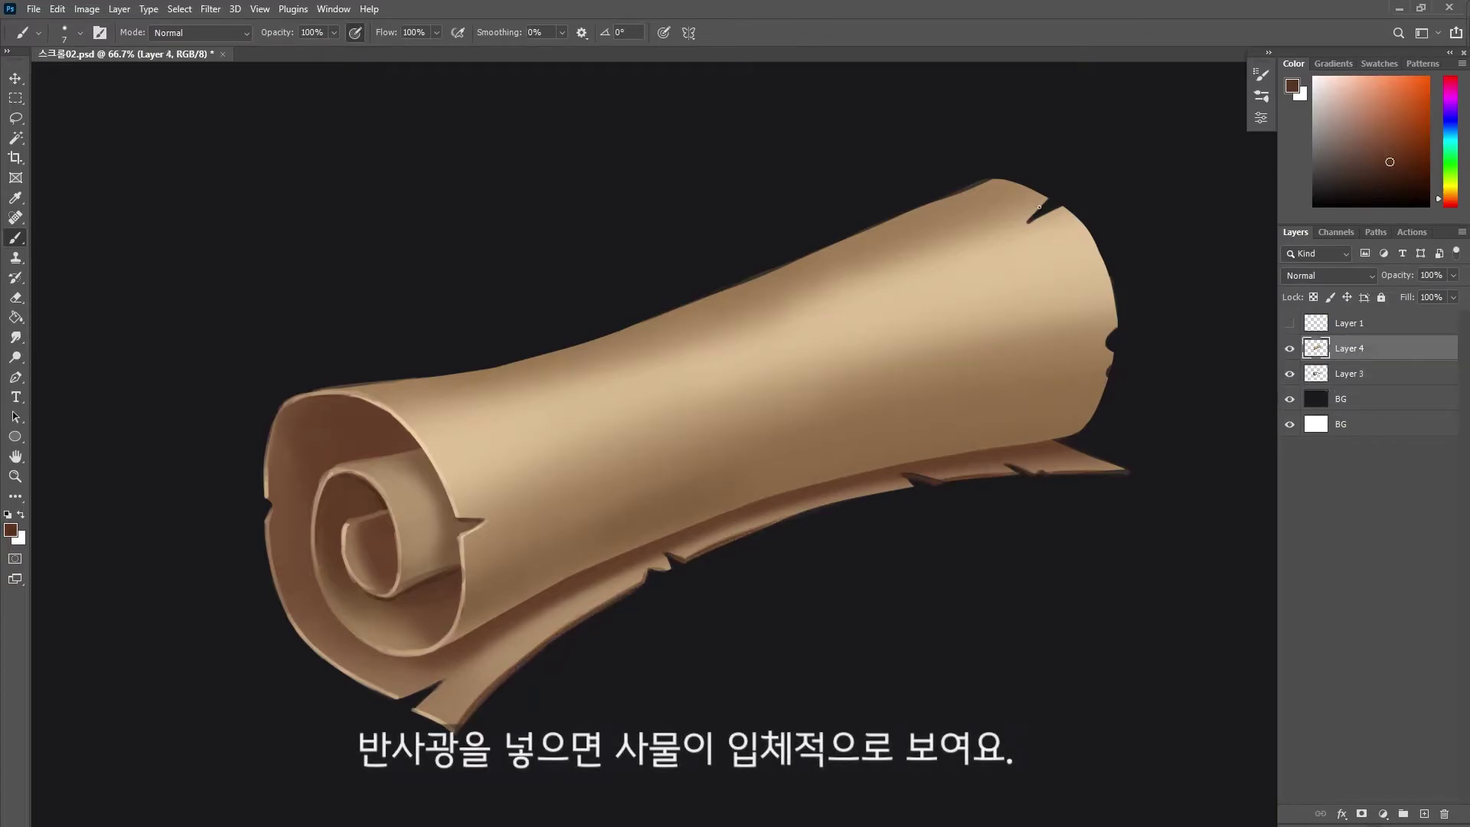
pyautogui.hotkey('ctrl', 'alt', 'shift', 'n')
pyautogui.hotkey('ctrl', 'alt', 'g')
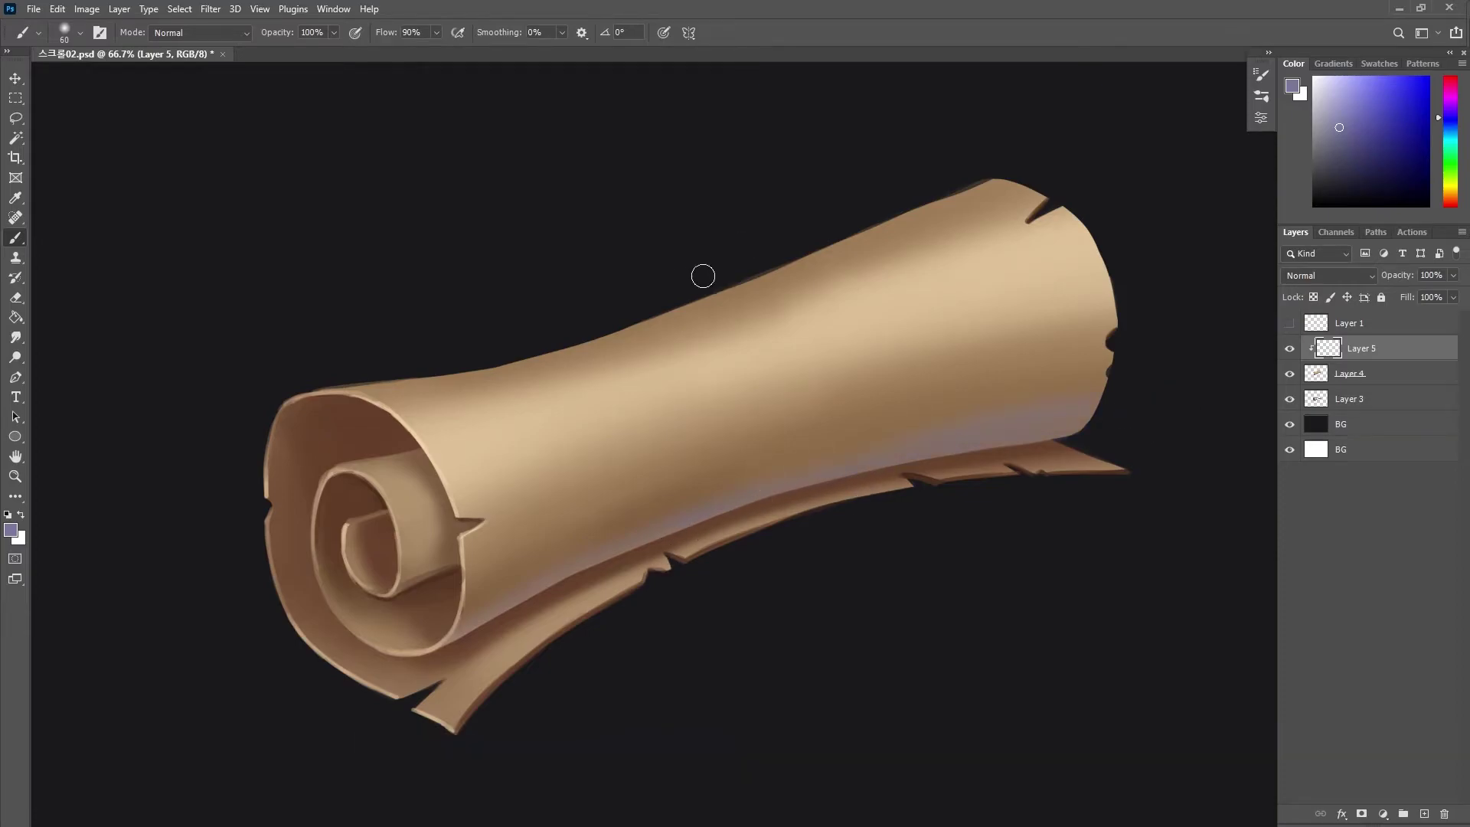
pyautogui.press('[')
pyautogui.press('[')
pyautogui.press('[')
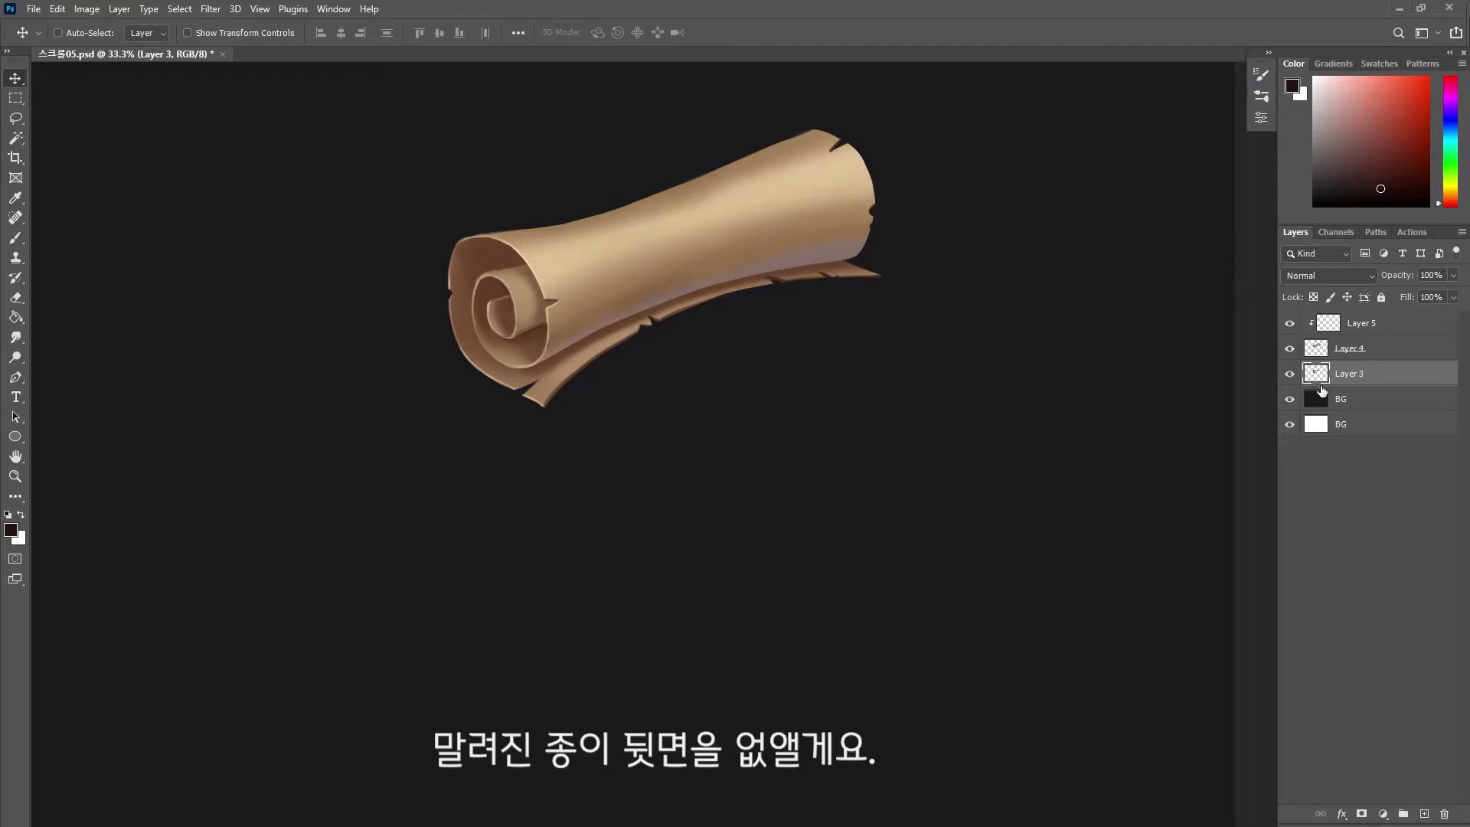
# Hide Layer 3, set a Hard Round brush without pen pressure, and add Layer 6.
pyautogui.press('b')
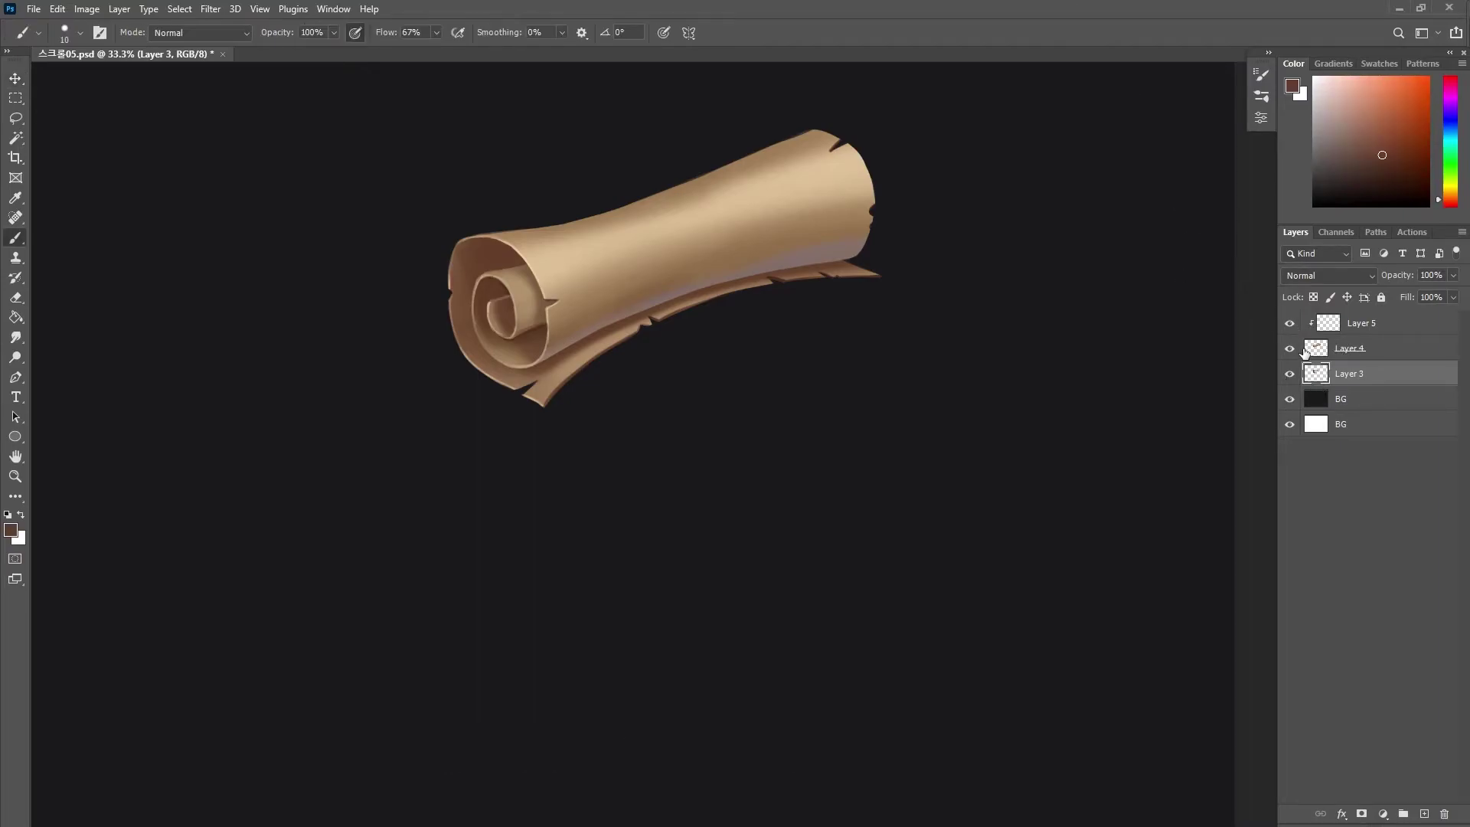
pyautogui.click(1290, 374)
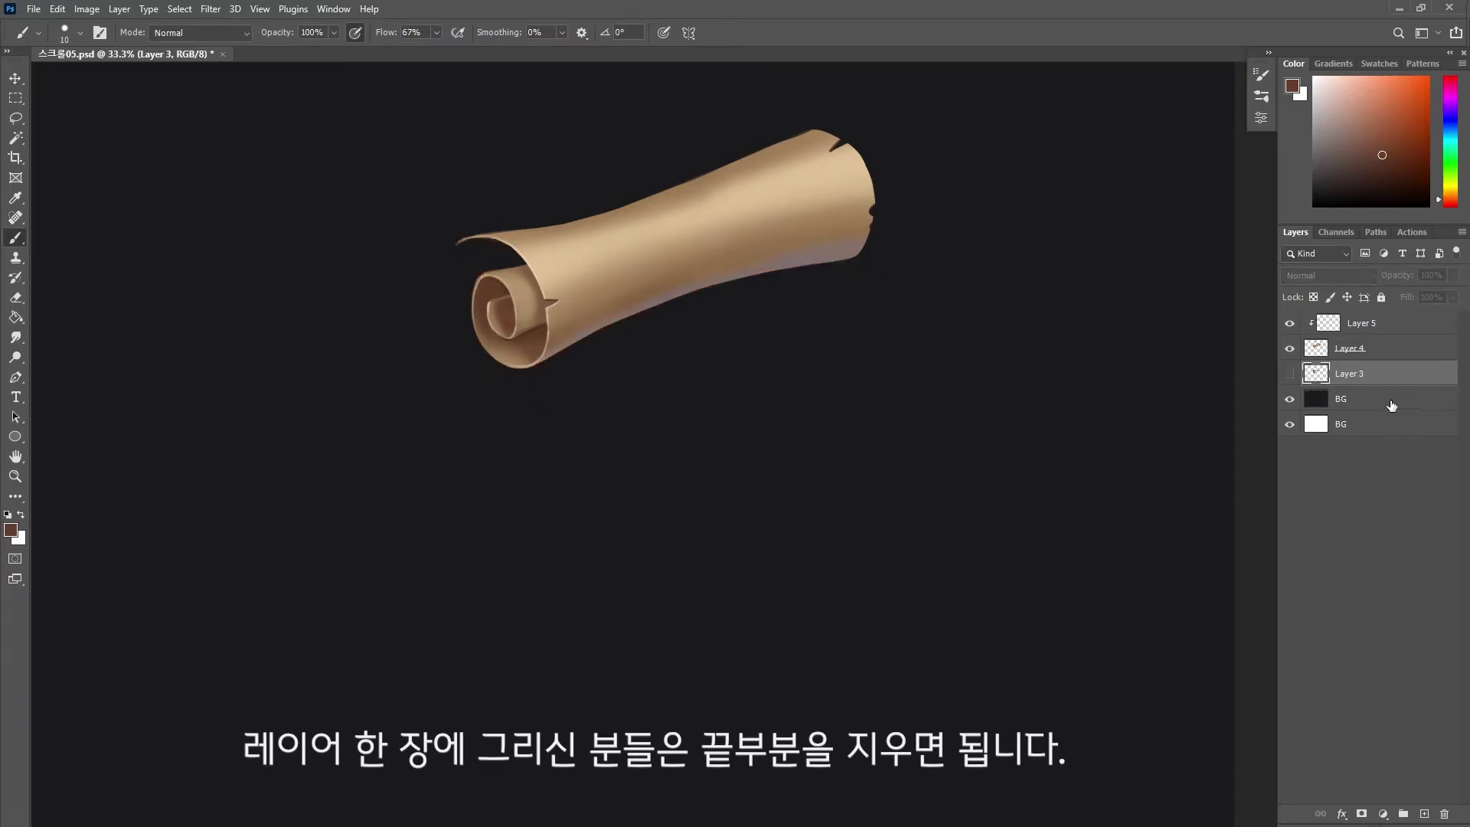
pyautogui.click(1262, 98)
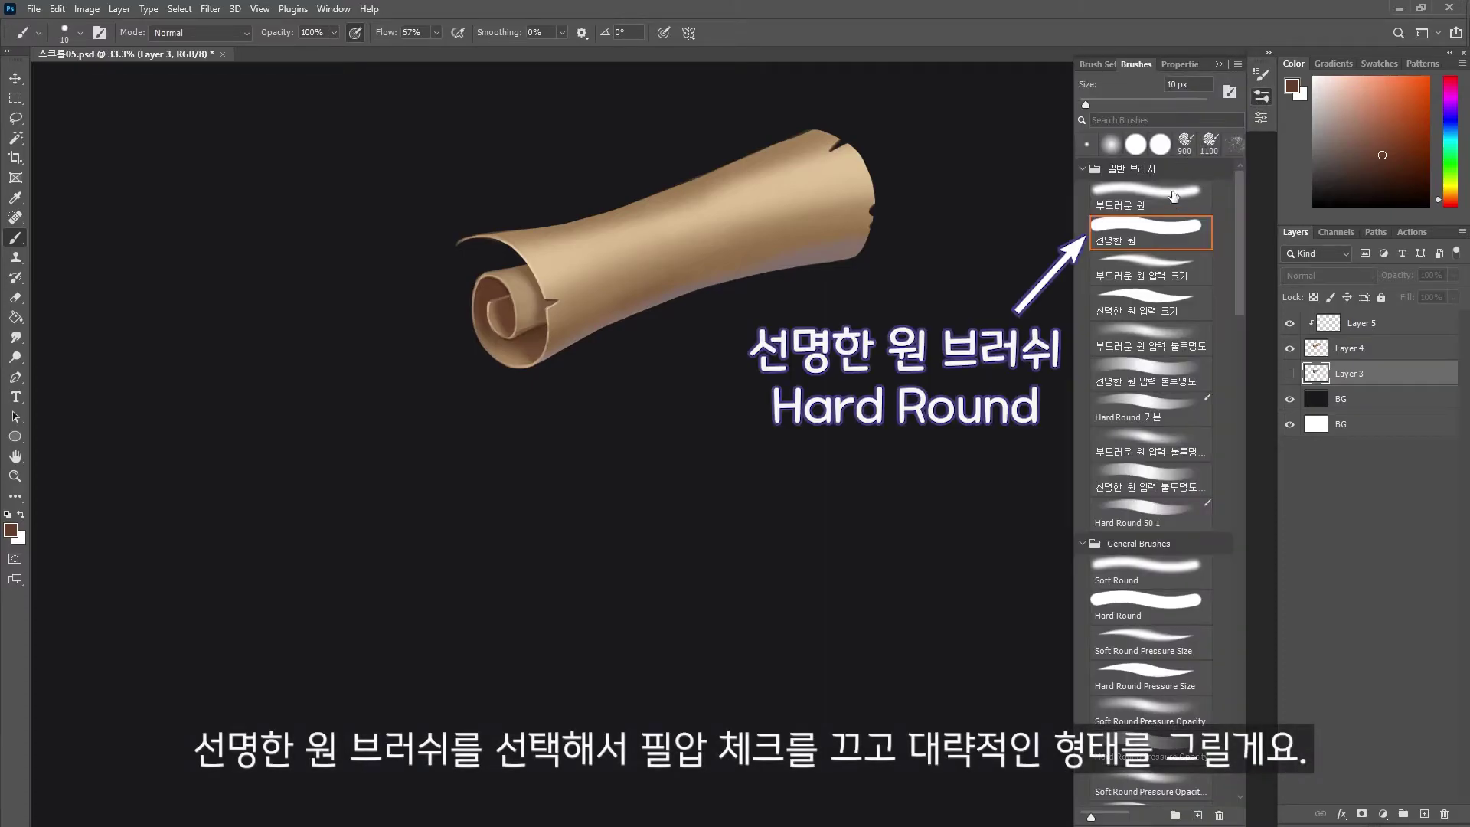
pyautogui.click(1215, 65)
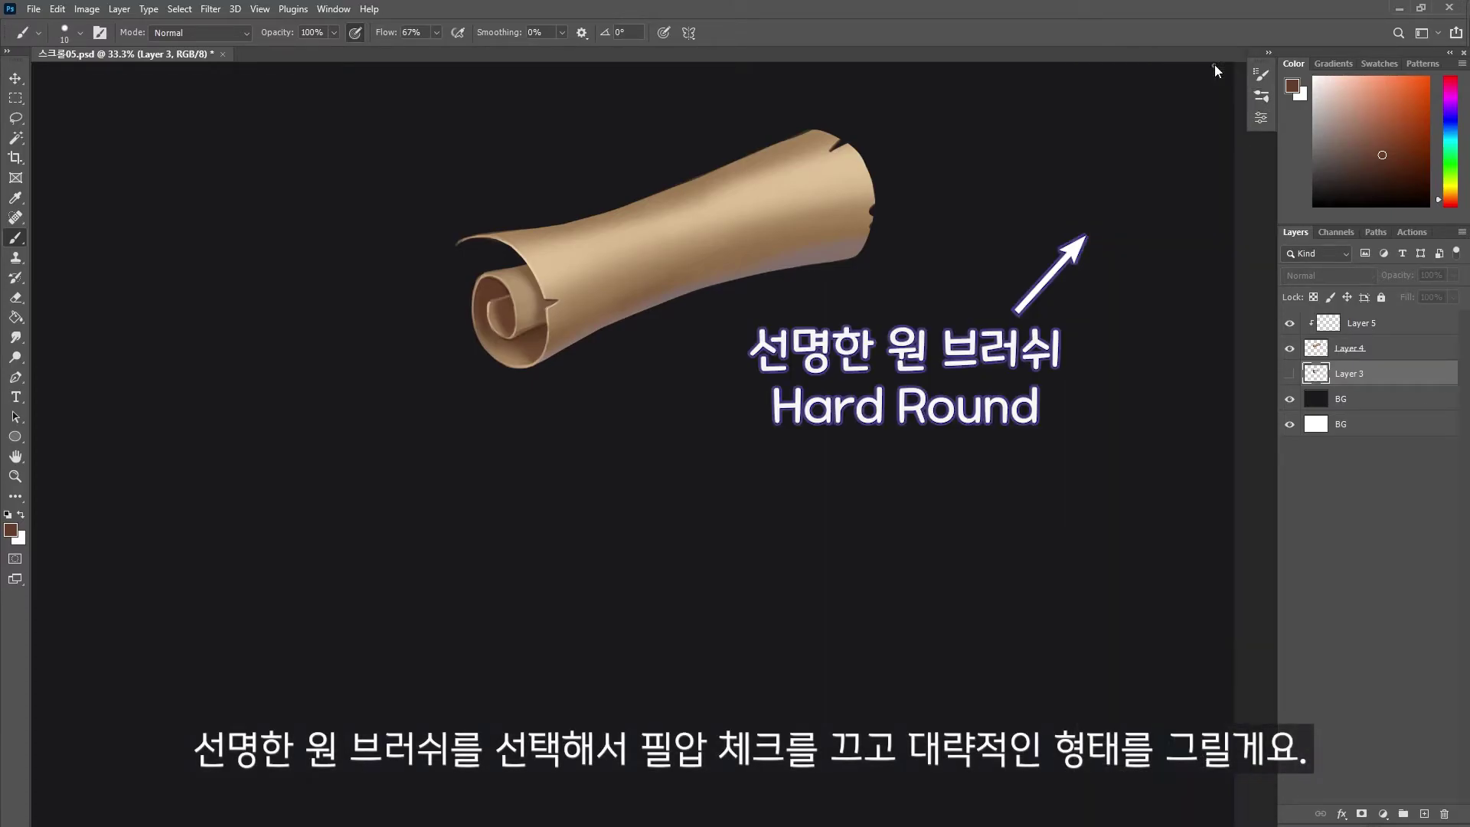
pyautogui.click(355, 32)
pyautogui.click(1423, 813)
# Paint a flat brown sheet hanging beneath the roll.
pyautogui.moveTo(482, 238)
pyautogui.mouseDown()
pyautogui.moveTo(451, 349)
pyautogui.moveTo(493, 706)
pyautogui.mouseUp()
pyautogui.moveTo(784, 269)
pyautogui.mouseDown()
pyautogui.moveTo(792, 417)
pyautogui.moveTo(832, 629)
pyautogui.mouseUp()
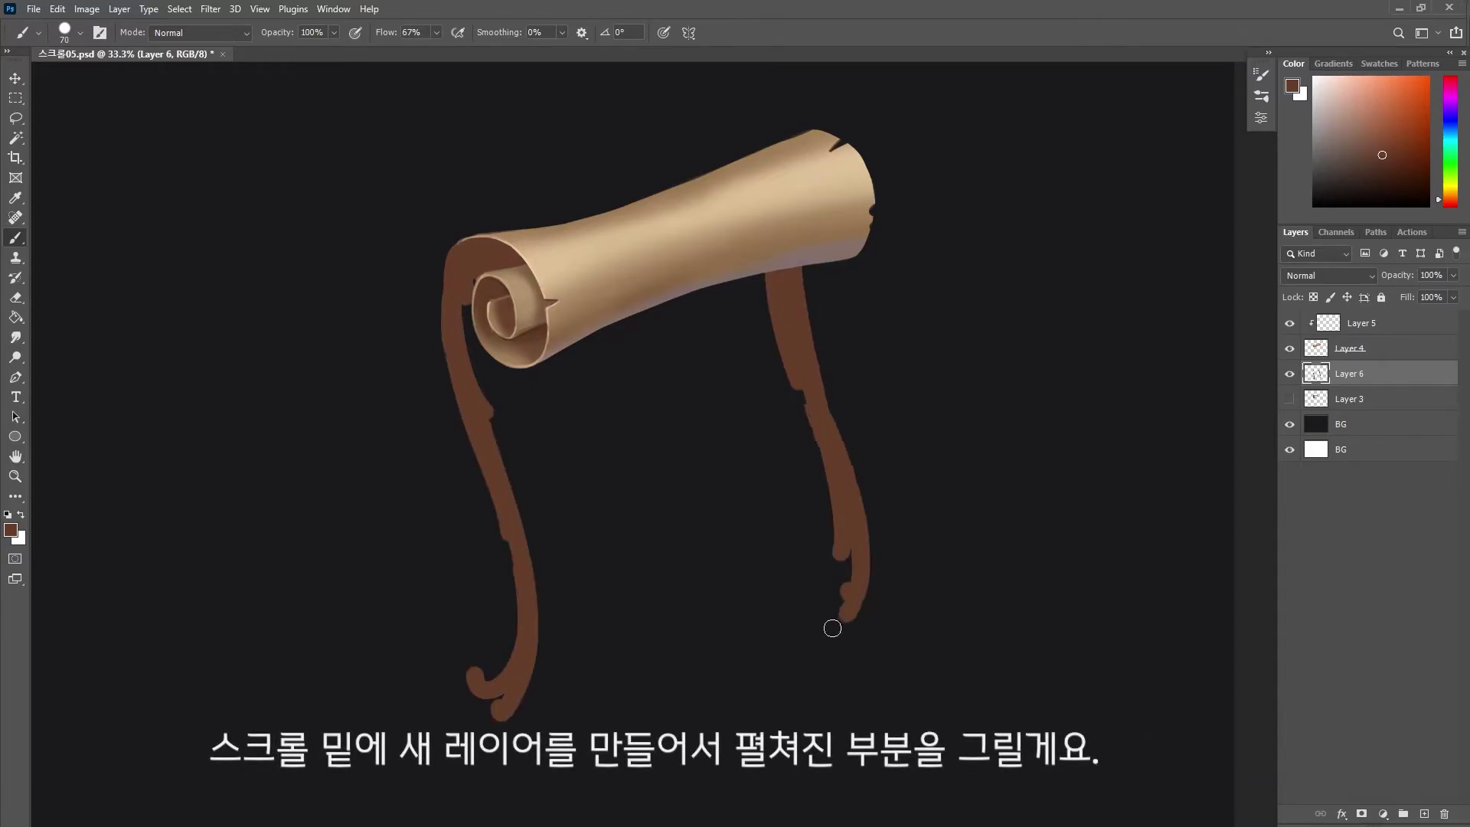
pyautogui.moveTo(505, 601); pyautogui.dragTo(859, 600)
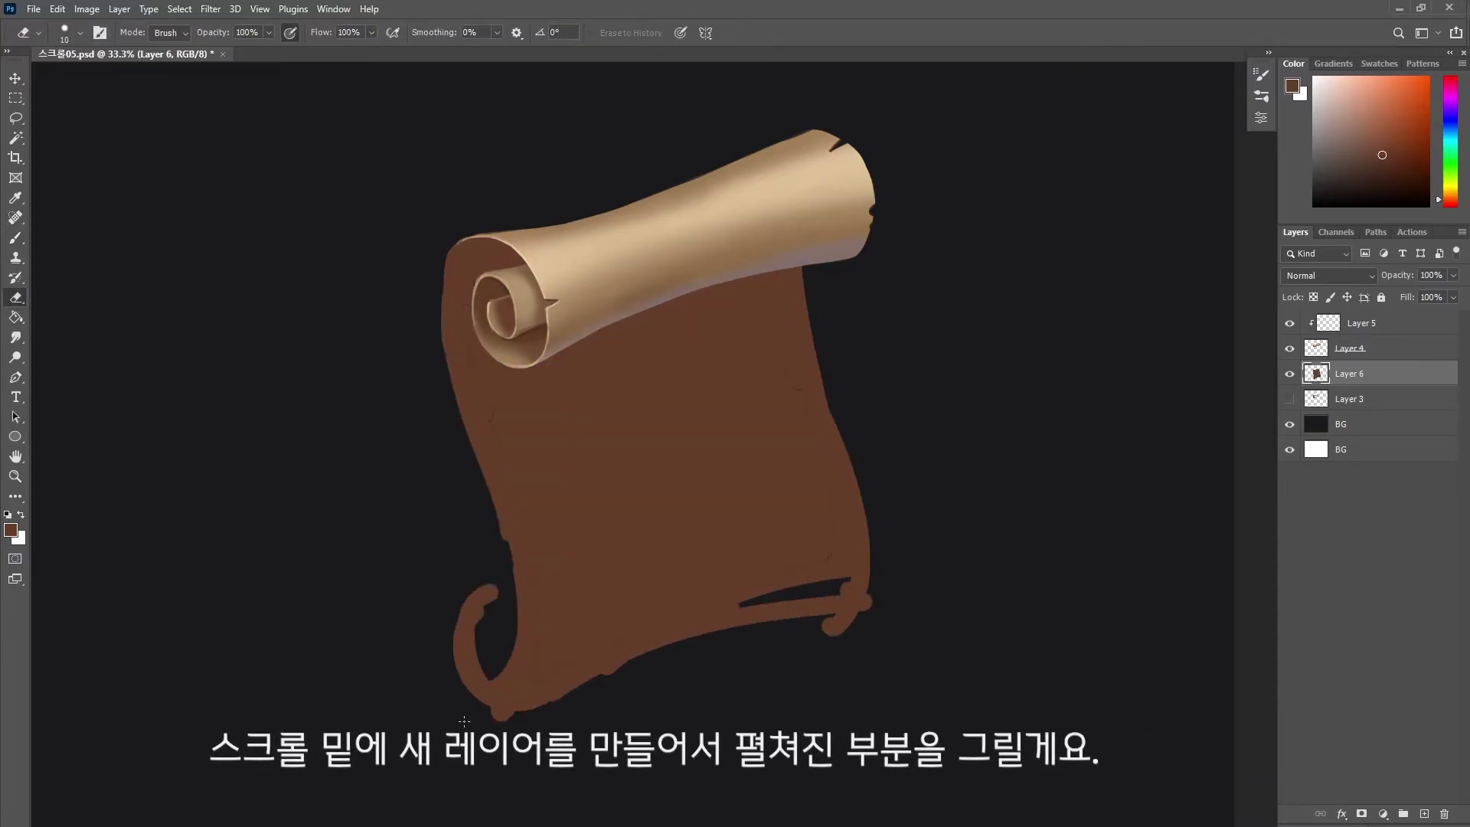
pyautogui.press('b')
pyautogui.moveTo(852, 292)
pyautogui.mouseDown()
pyautogui.moveTo(515, 705)
pyautogui.moveTo(857, 601)
pyautogui.mouseUp()
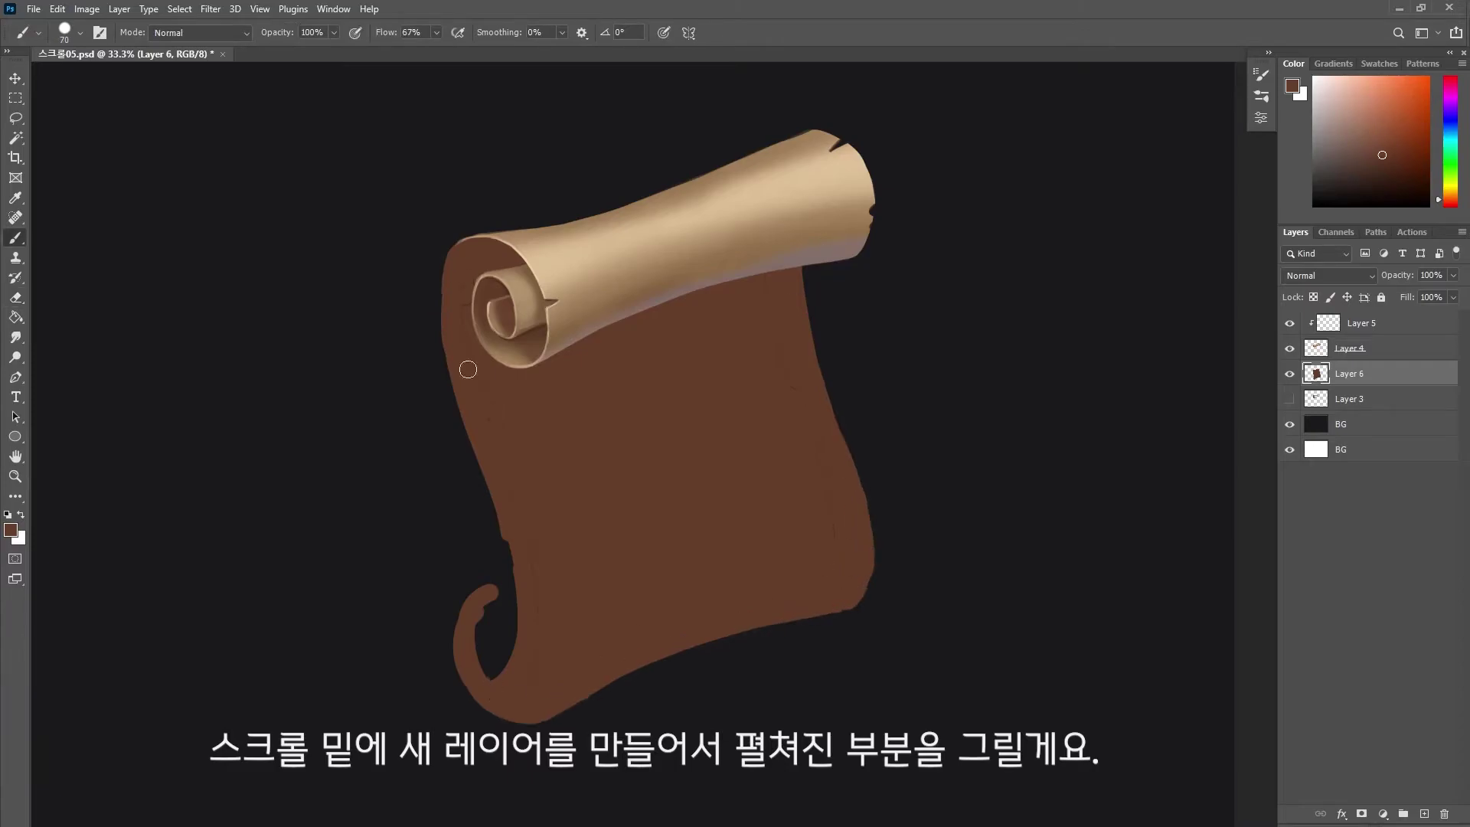
# Erase the sheet's edges into clean curves and paint a tan curl at the bottom-left.
pyautogui.press('e')
pyautogui.moveTo(468, 370); pyautogui.dragTo(497, 651)
pyautogui.moveTo(429, 260)
pyautogui.mouseDown()
pyautogui.moveTo(482, 604)
pyautogui.moveTo(682, 673)
pyautogui.moveTo(517, 641)
pyautogui.moveTo(850, 604)
pyautogui.mouseUp()
pyautogui.press('b')
pyautogui.moveTo(831, 383); pyautogui.dragTo(860, 561)
pyautogui.press('e')
pyautogui.moveTo(872, 429); pyautogui.dragTo(886, 560)
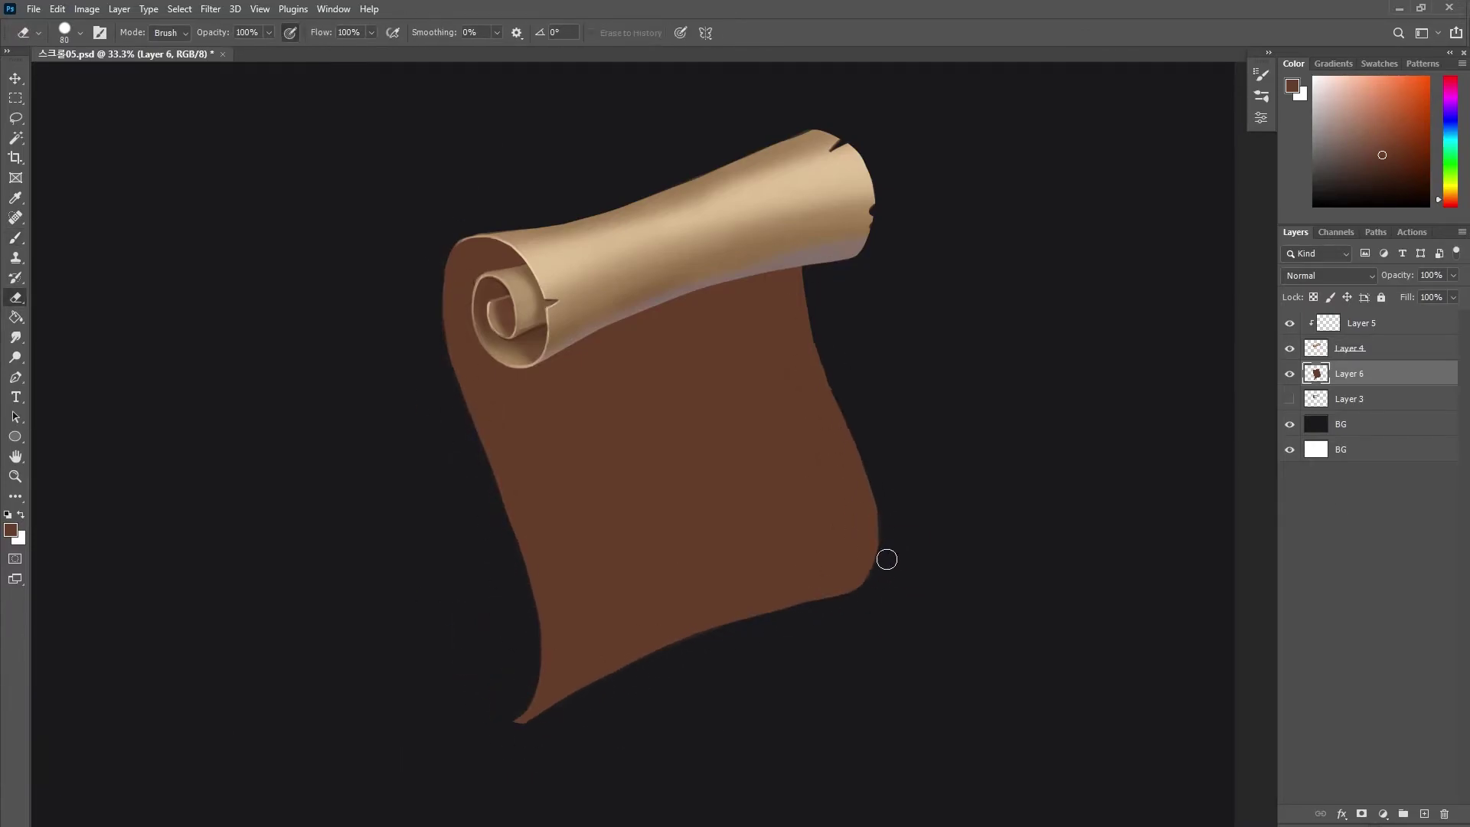
pyautogui.moveTo(490, 597); pyautogui.dragTo(528, 711)
# Shade the bottom-left curl in dark brown with a soft round brush at size 125.
pyautogui.press('F5')
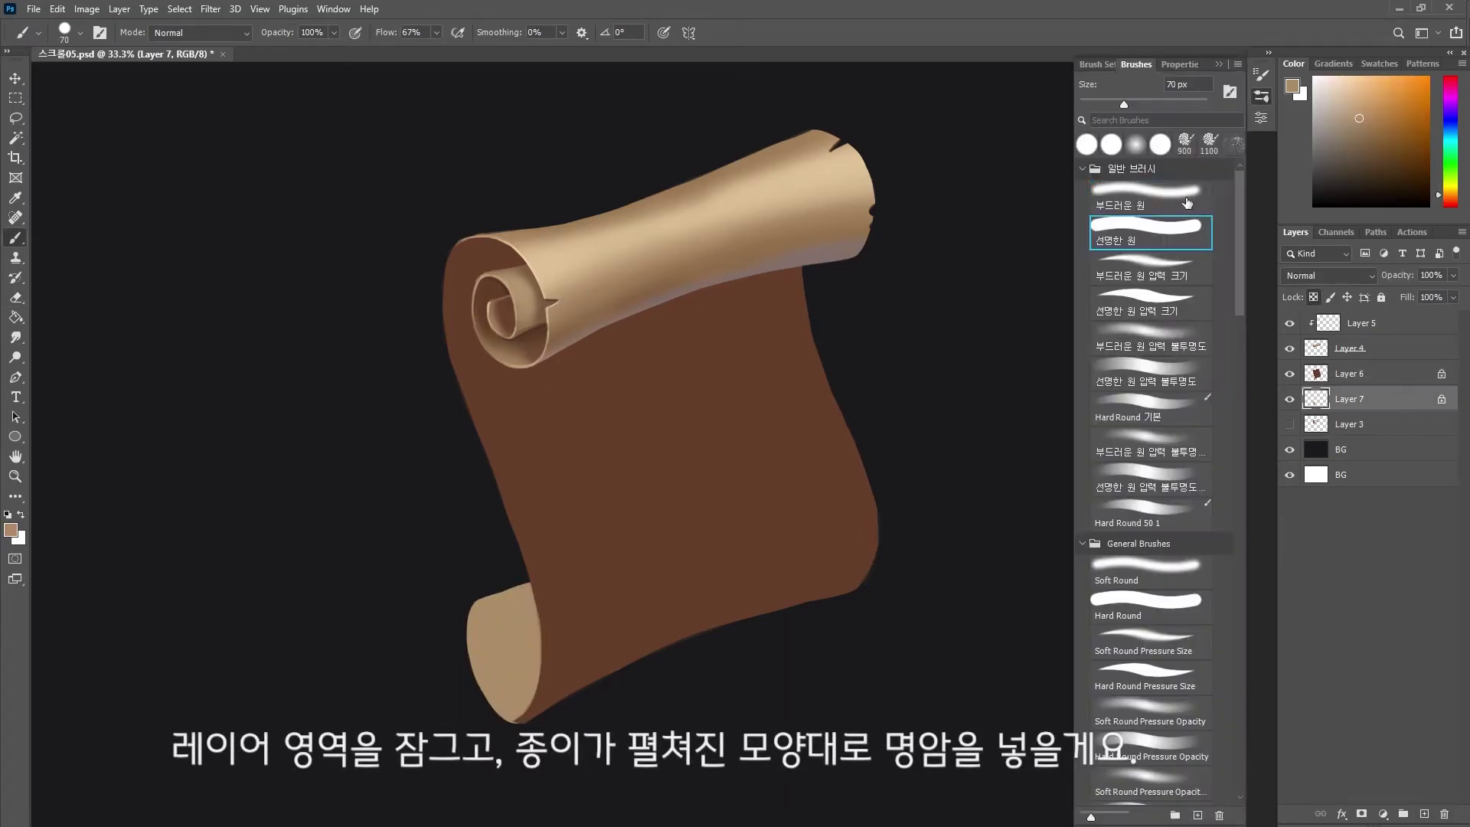
pyautogui.click(1187, 203)
pyautogui.press('F5')
pyautogui.keyDown('alt'); pyautogui.click(486, 485); pyautogui.keyUp('alt')
pyautogui.moveTo(528, 613); pyautogui.dragTo(525, 712)
pyautogui.press('[')
pyautogui.moveTo(531, 640)
pyautogui.mouseDown()
pyautogui.moveTo(518, 699)
pyautogui.moveTo(526, 659)
pyautogui.mouseUp()
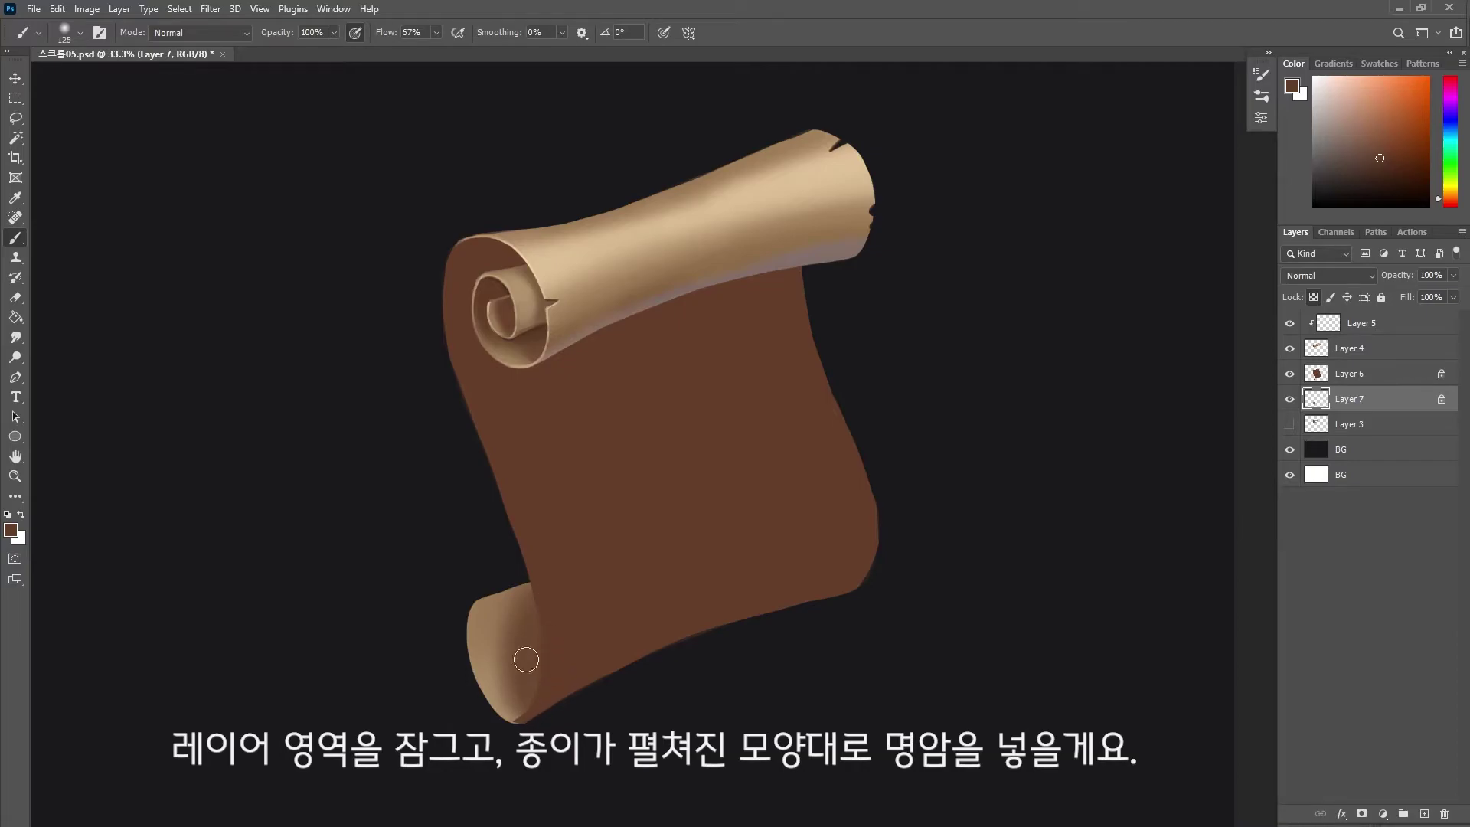
# Lighten the whole brown sheet with large soft strokes of sampled light tan.
pyautogui.click(1378, 373)
pyautogui.keyDown('alt'); pyautogui.click(716, 253); pyautogui.keyUp('alt')
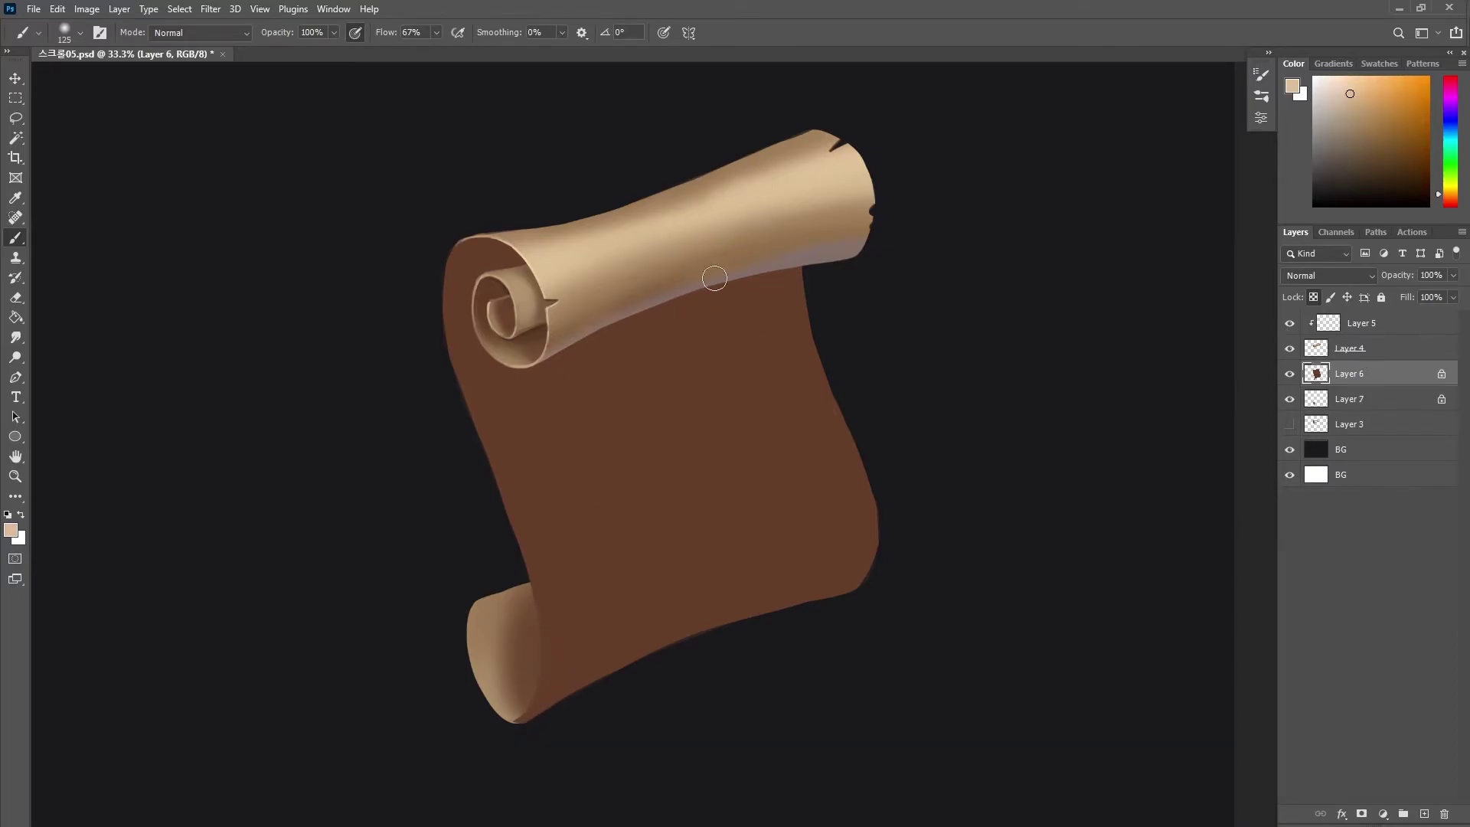
pyautogui.press(']')
pyautogui.press(']')
pyautogui.press(']')
pyautogui.moveTo(879, 508)
pyautogui.mouseDown()
pyautogui.moveTo(820, 371)
pyautogui.moveTo(581, 594)
pyautogui.mouseUp()
pyautogui.press('[')
pyautogui.press('[')
pyautogui.moveTo(896, 499)
pyautogui.mouseDown()
pyautogui.moveTo(878, 462)
pyautogui.moveTo(476, 537)
pyautogui.mouseUp()
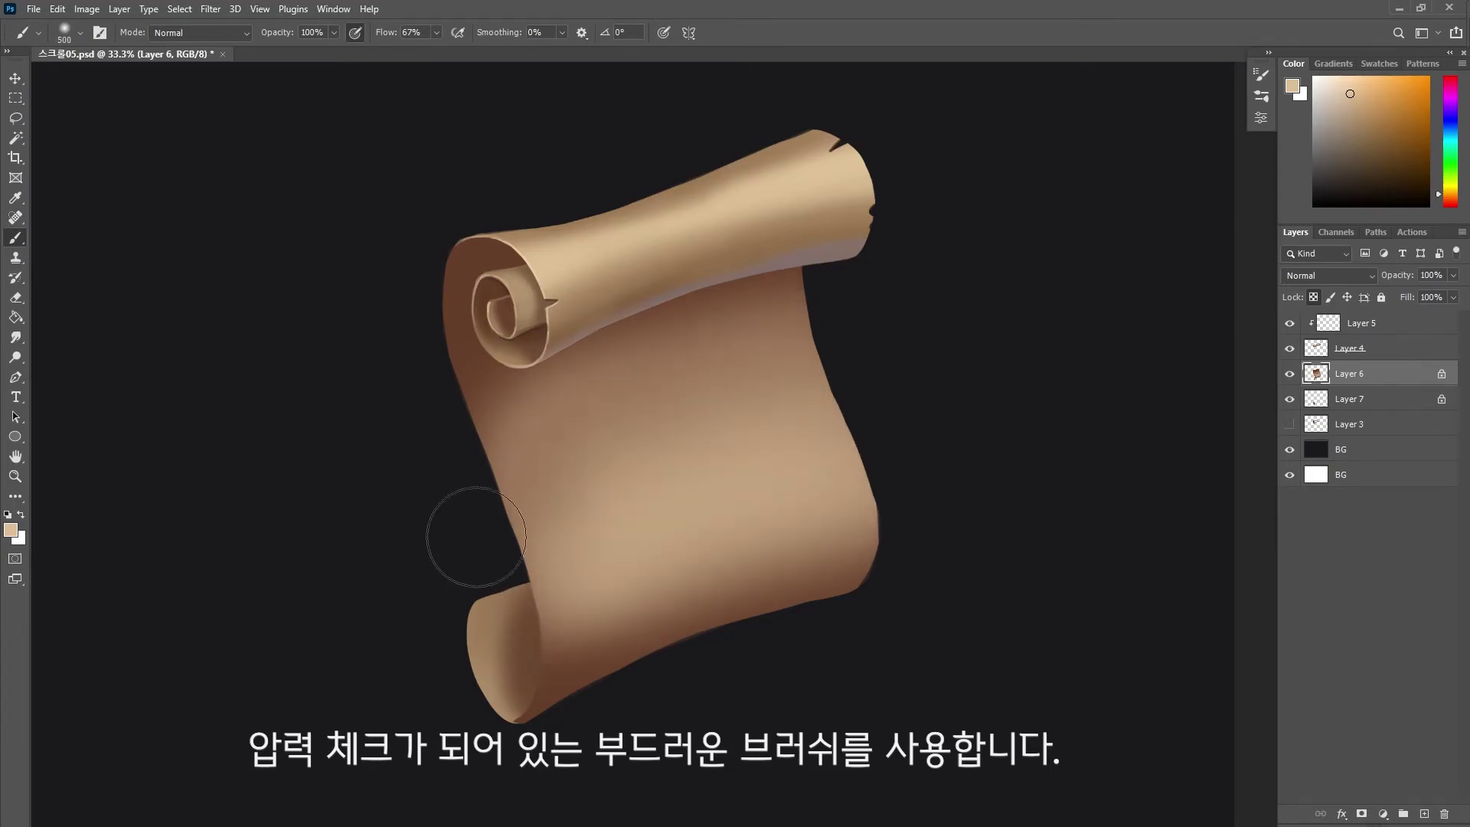
pyautogui.press('[')
pyautogui.press('[')
pyautogui.press('[')
pyautogui.moveTo(536, 429); pyautogui.dragTo(812, 337)
pyautogui.moveTo(551, 360); pyautogui.dragTo(803, 306)
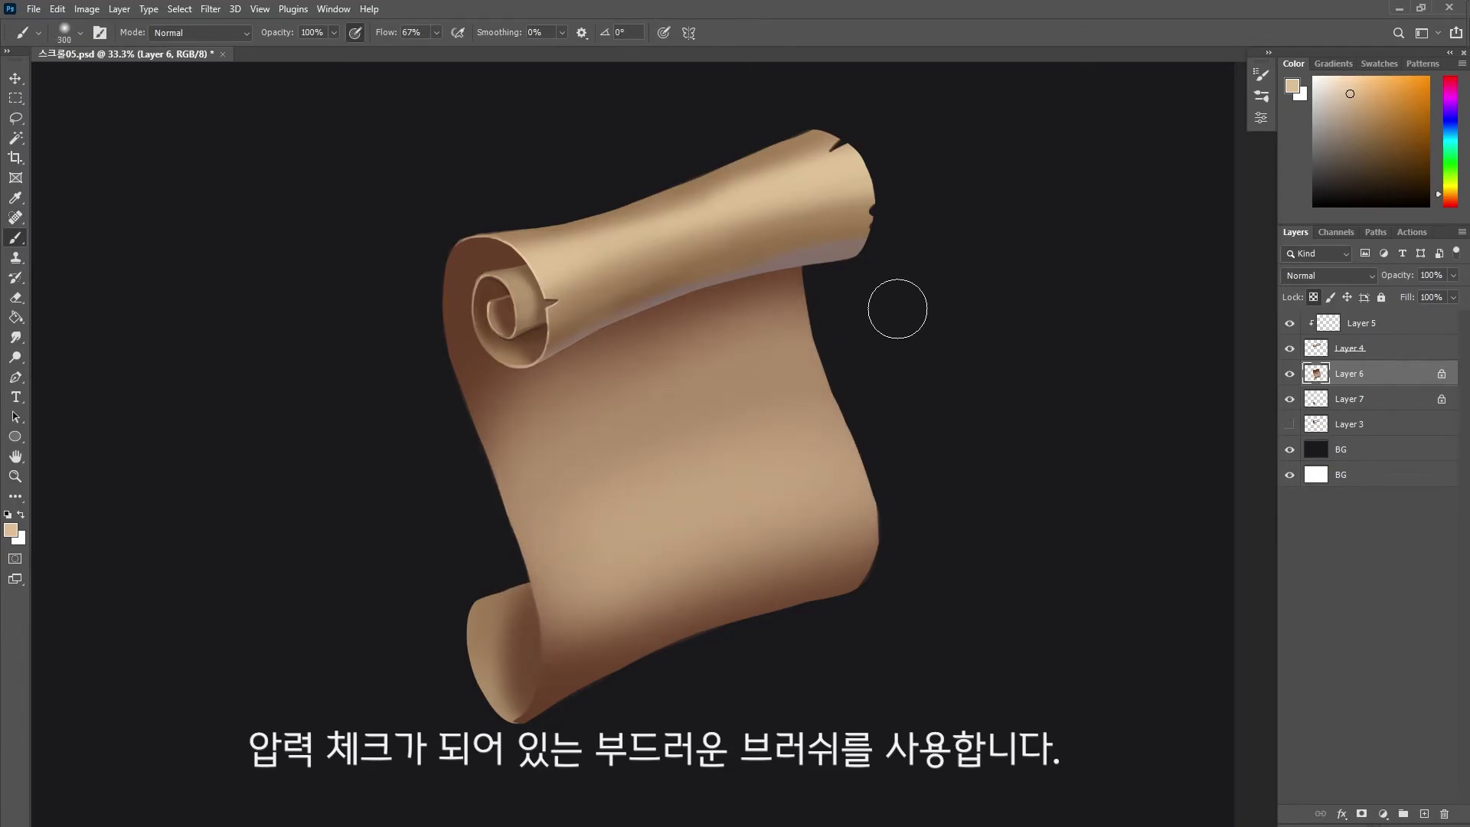
# Sample darker sheet tones and pick a muted violet for reflected light on the lower edge.
pyautogui.keyDown('alt'); pyautogui.click(475, 375); pyautogui.keyUp('alt')
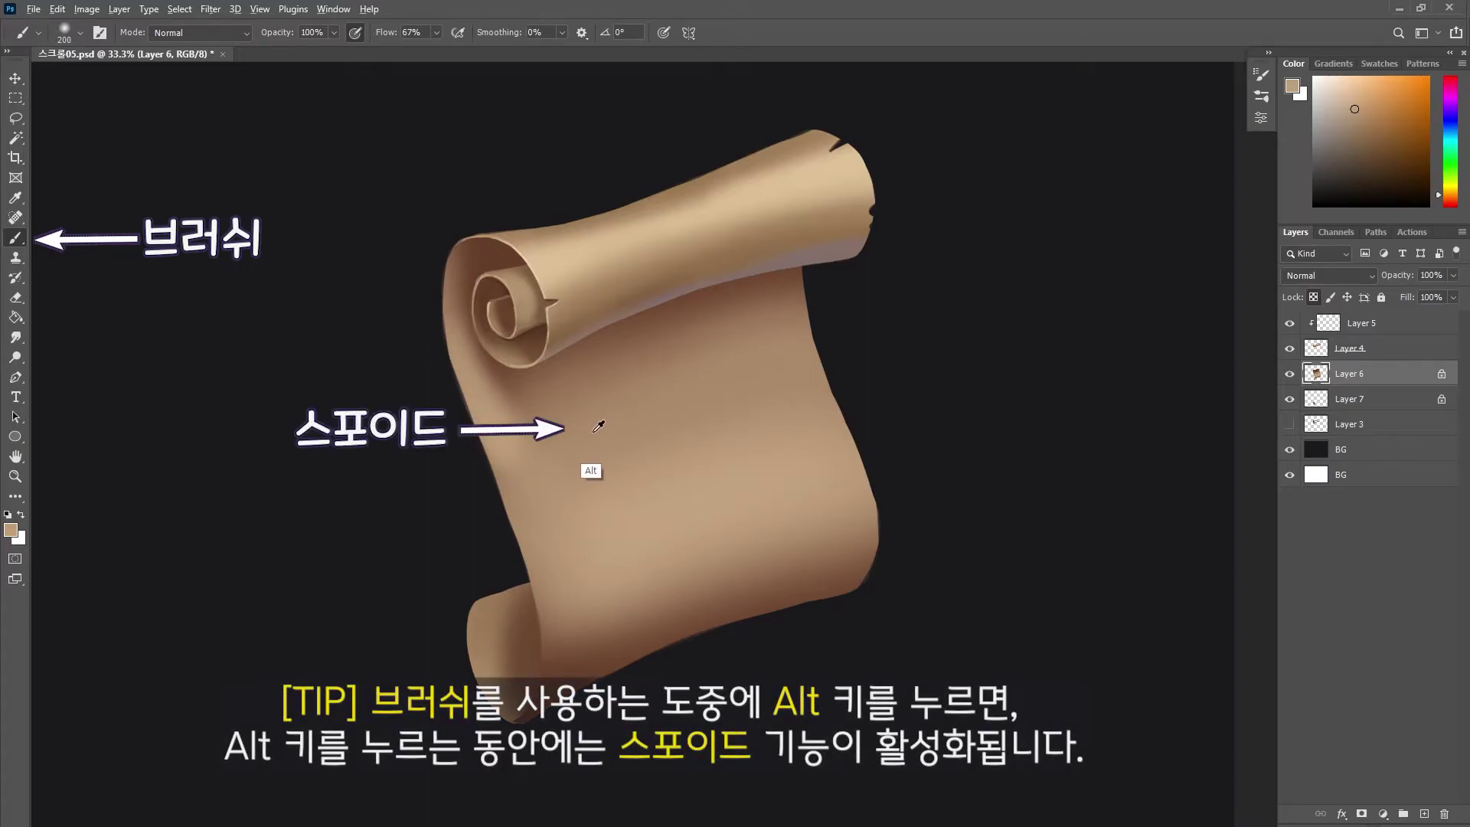
pyautogui.keyDown('alt'); pyautogui.click(596, 426); pyautogui.keyUp('alt')
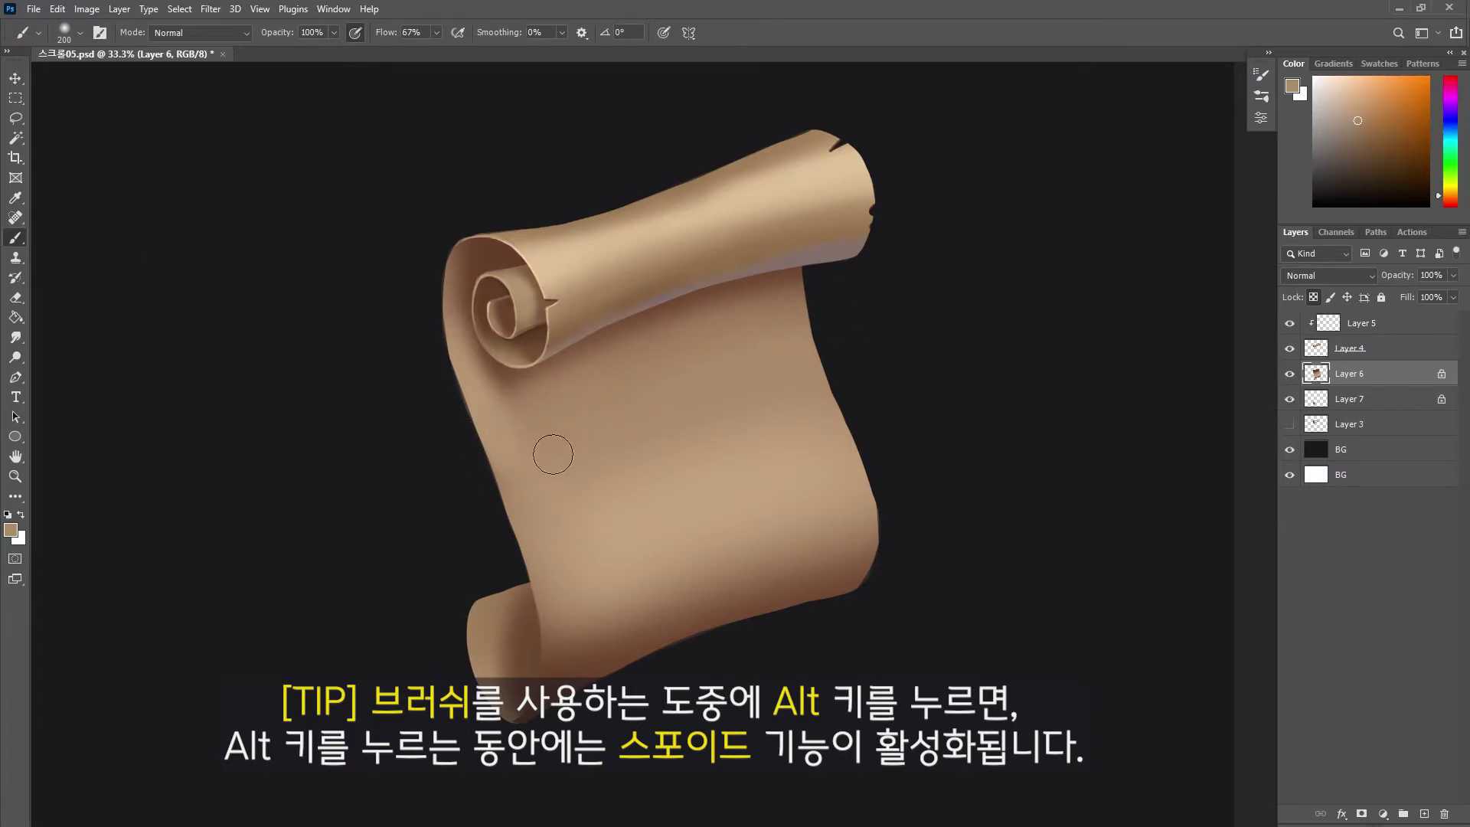
pyautogui.keyDown('alt'); pyautogui.click(490, 398); pyautogui.keyUp('alt')
pyautogui.keyDown('alt'); pyautogui.click(562, 617); pyautogui.keyUp('alt')
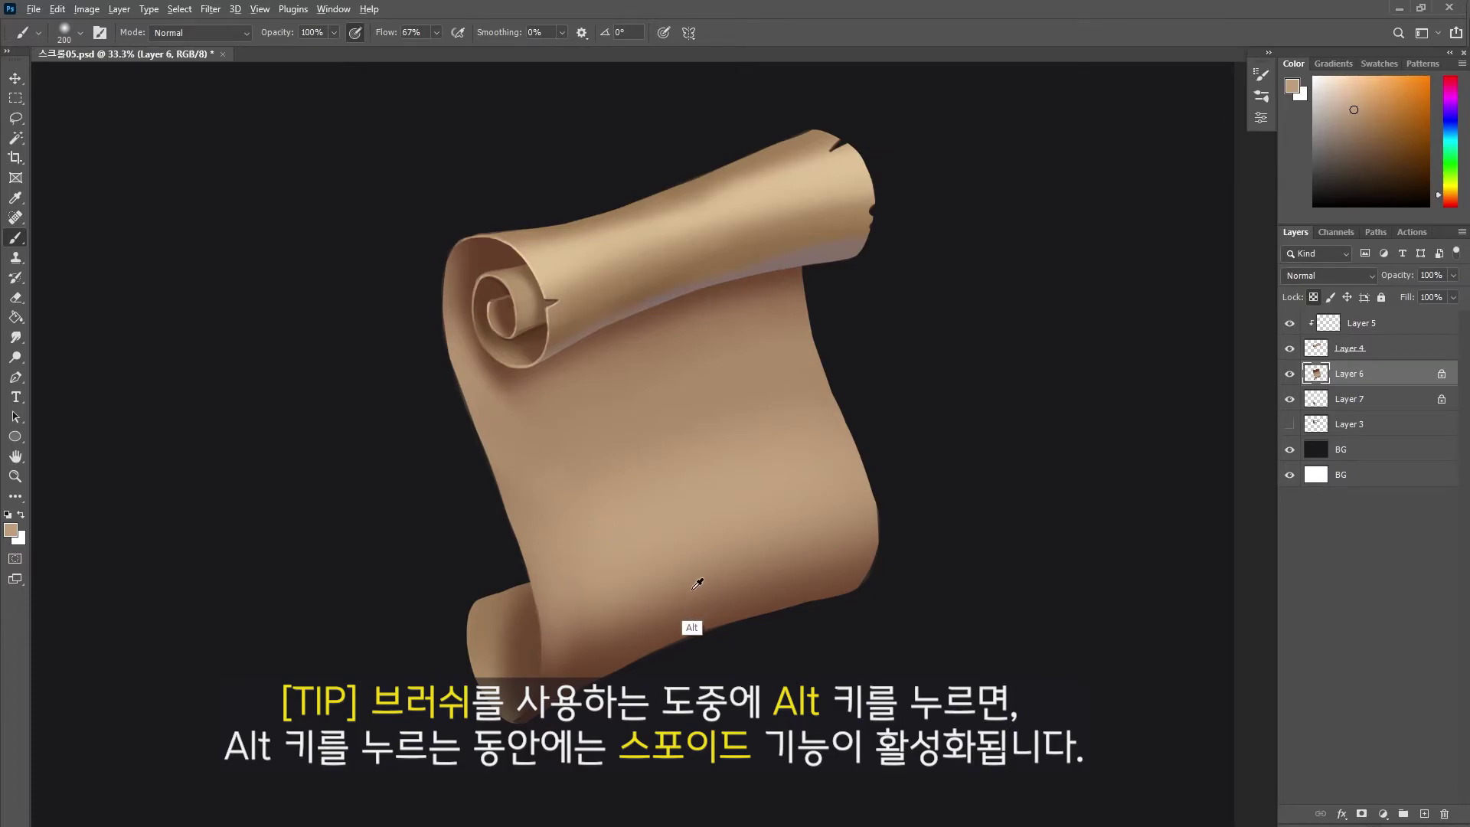
pyautogui.keyDown('alt'); pyautogui.click(865, 536); pyautogui.keyUp('alt')
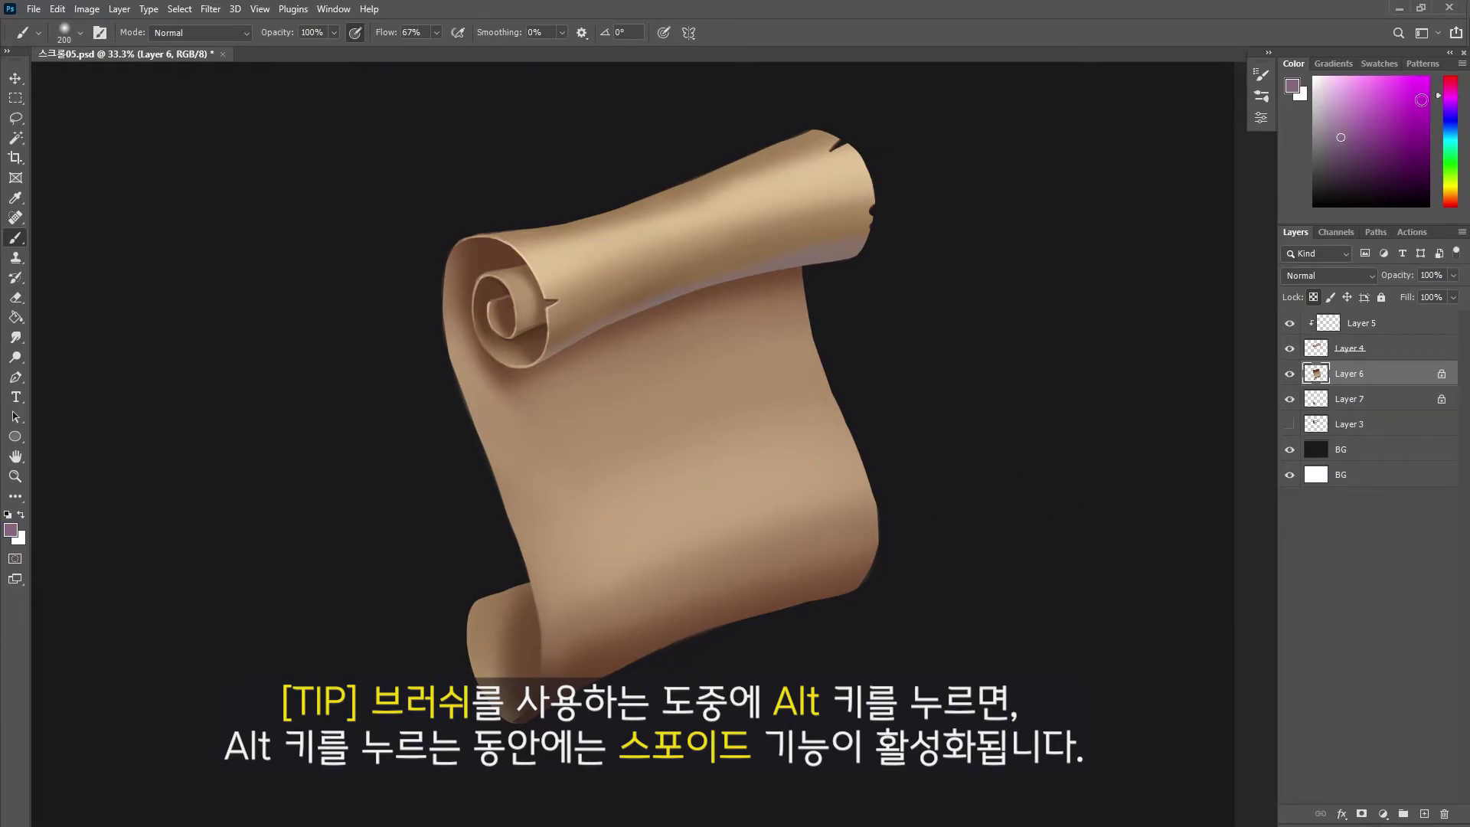
pyautogui.click(1439, 102)
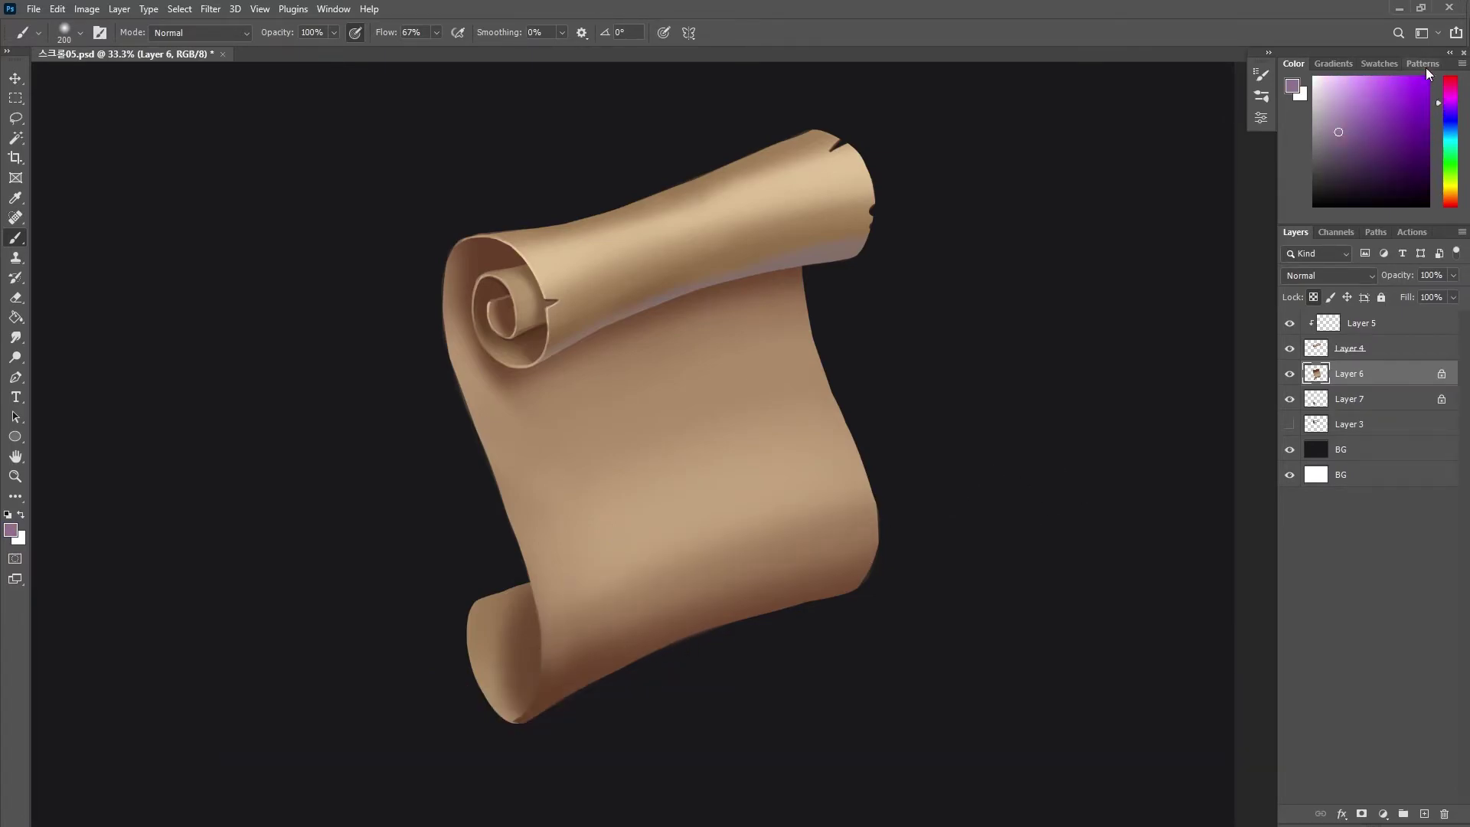
pyautogui.press('[')
pyautogui.press('[')
pyautogui.press('[')
pyautogui.press(']')
pyautogui.press(']')
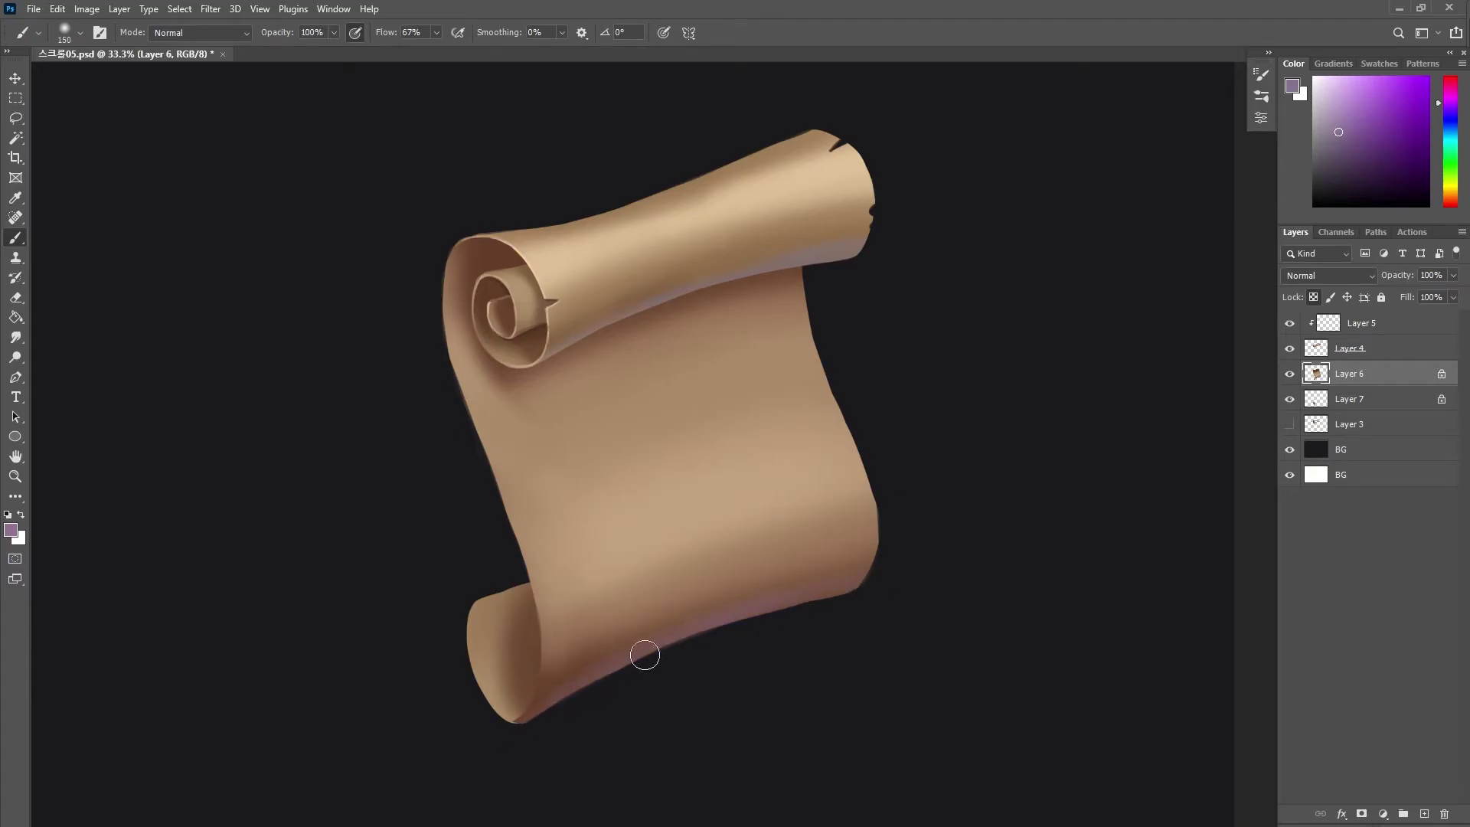
# On Layer 7 with transparency locked, pick dark brown for the curl's spiral.
pyautogui.keyDown('alt'); pyautogui.click(800, 512); pyautogui.keyUp('alt')
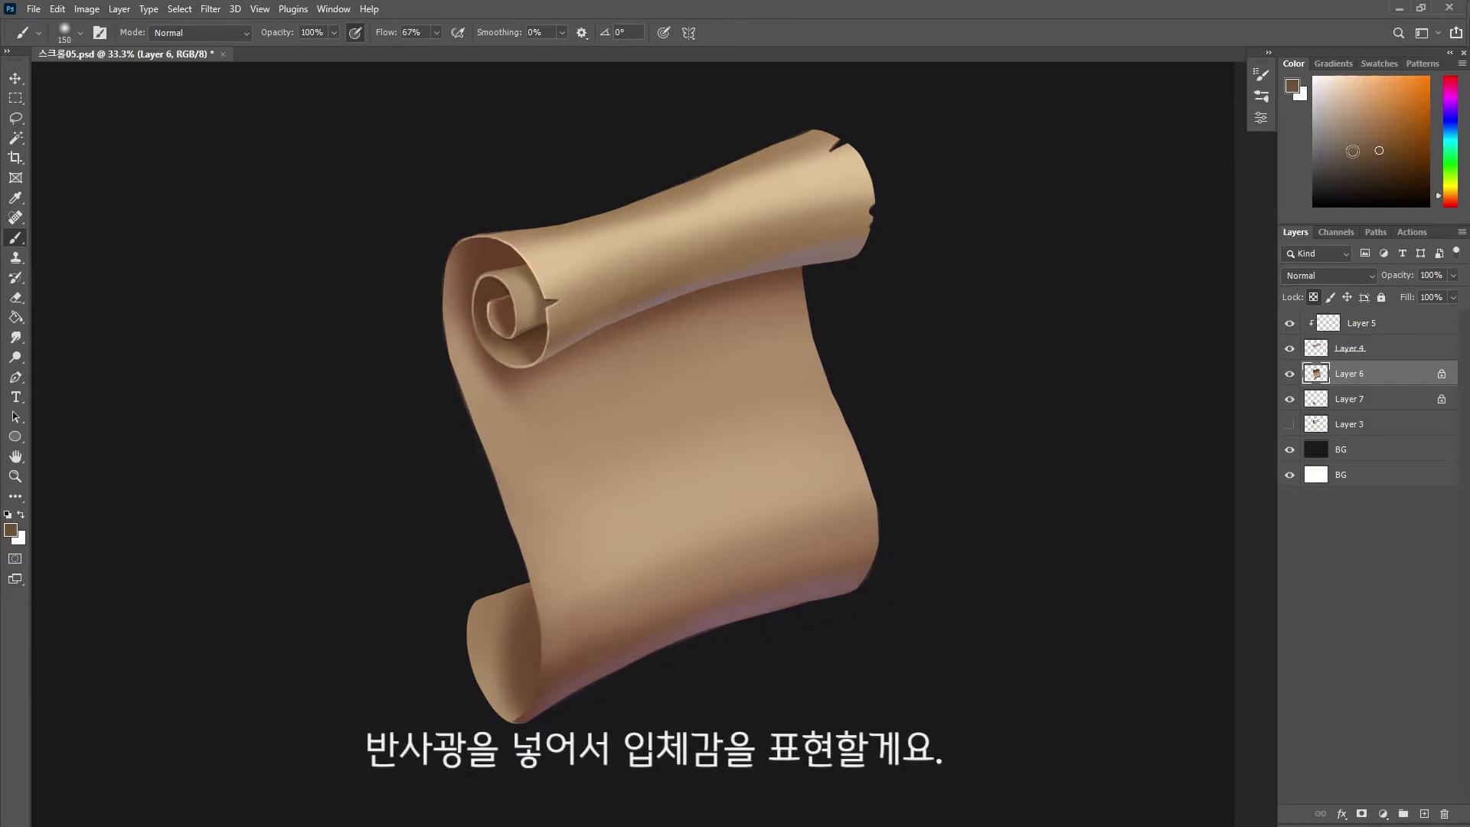
pyautogui.keyDown('alt'); pyautogui.click(796, 234); pyautogui.keyUp('alt')
pyautogui.press(']')
pyautogui.press(']')
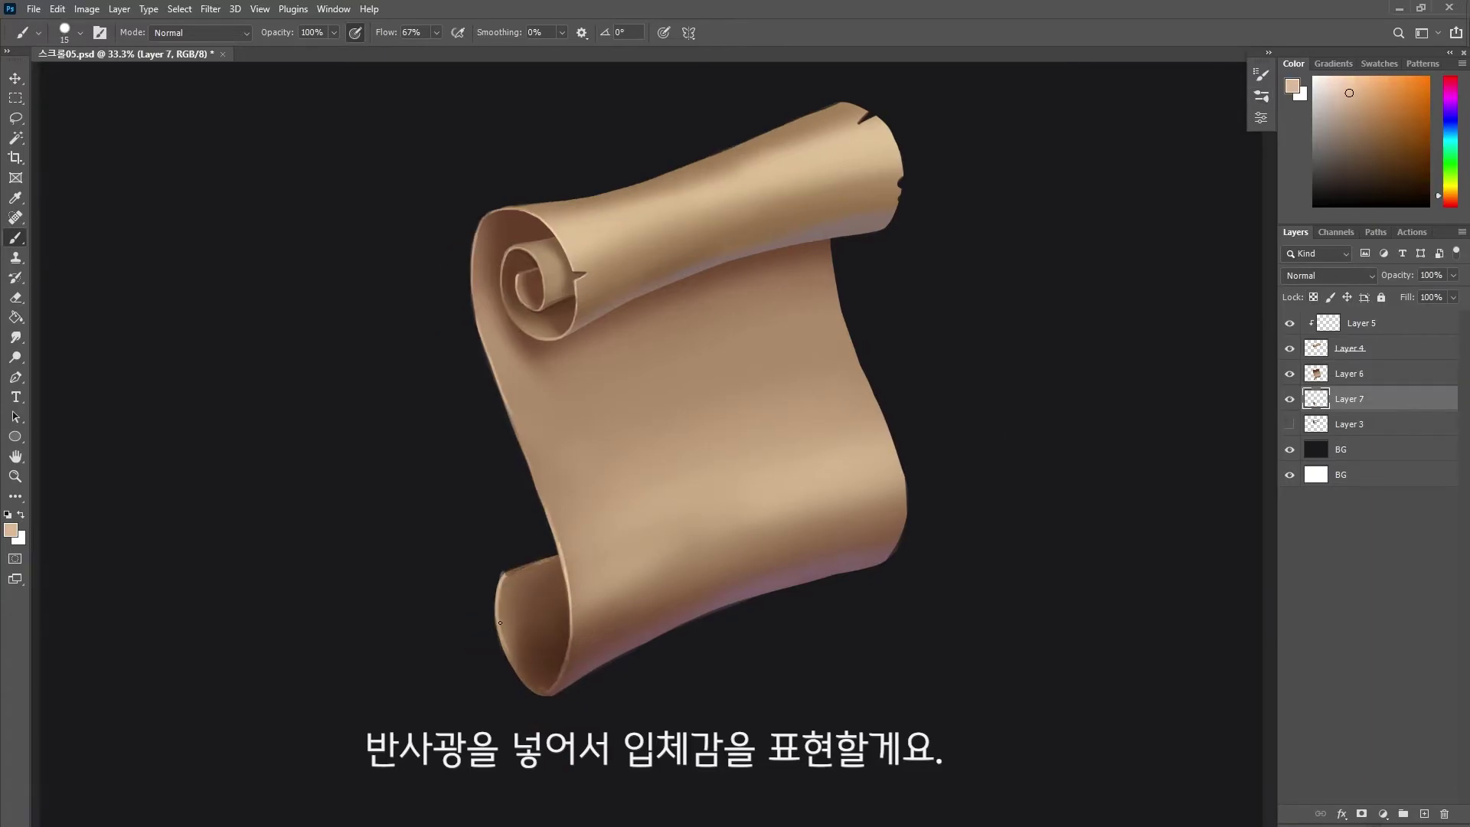
pyautogui.press('/')
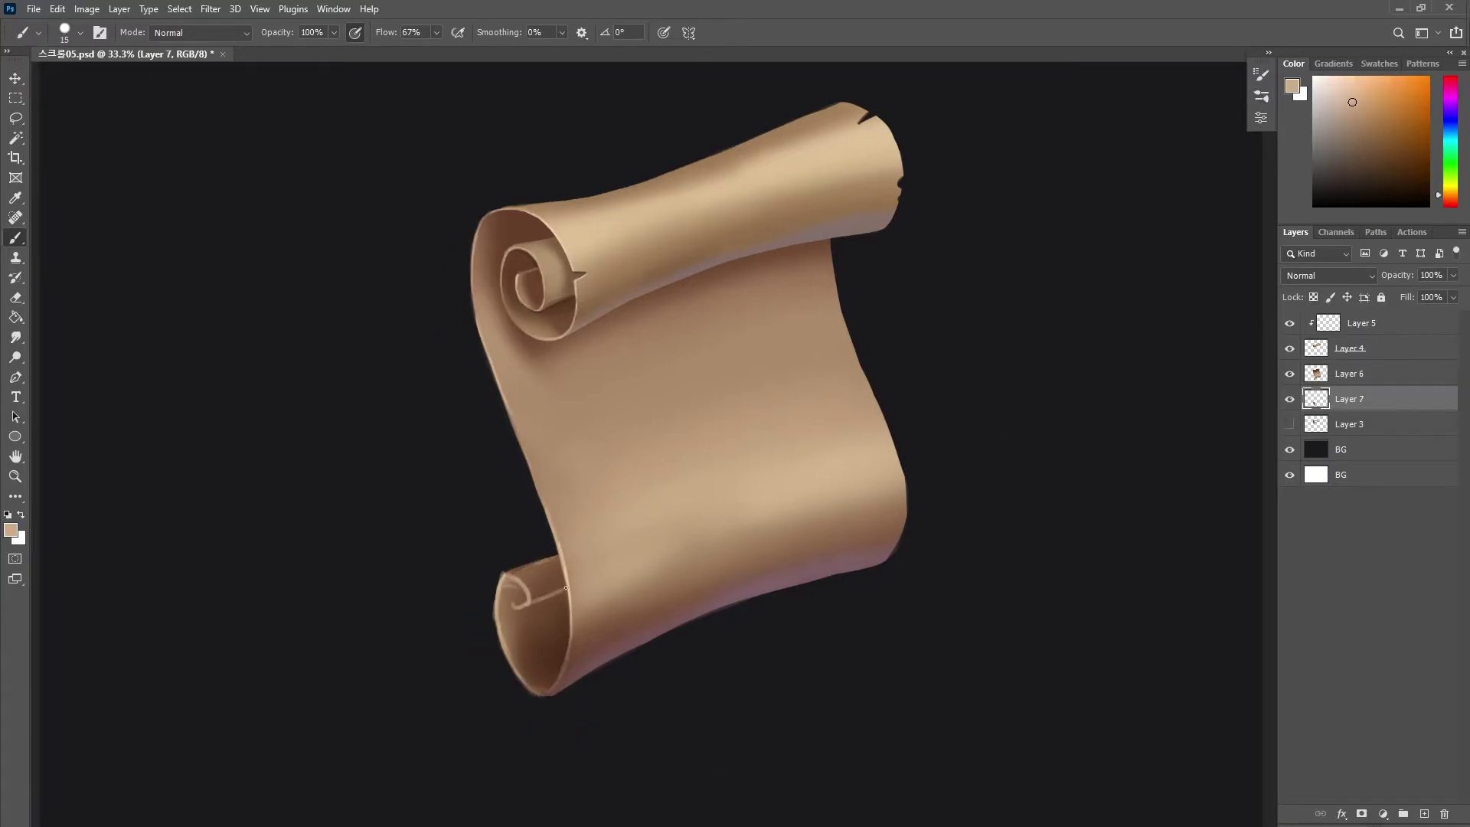
pyautogui.keyDown('alt'); pyautogui.click(514, 597); pyautogui.keyUp('alt')
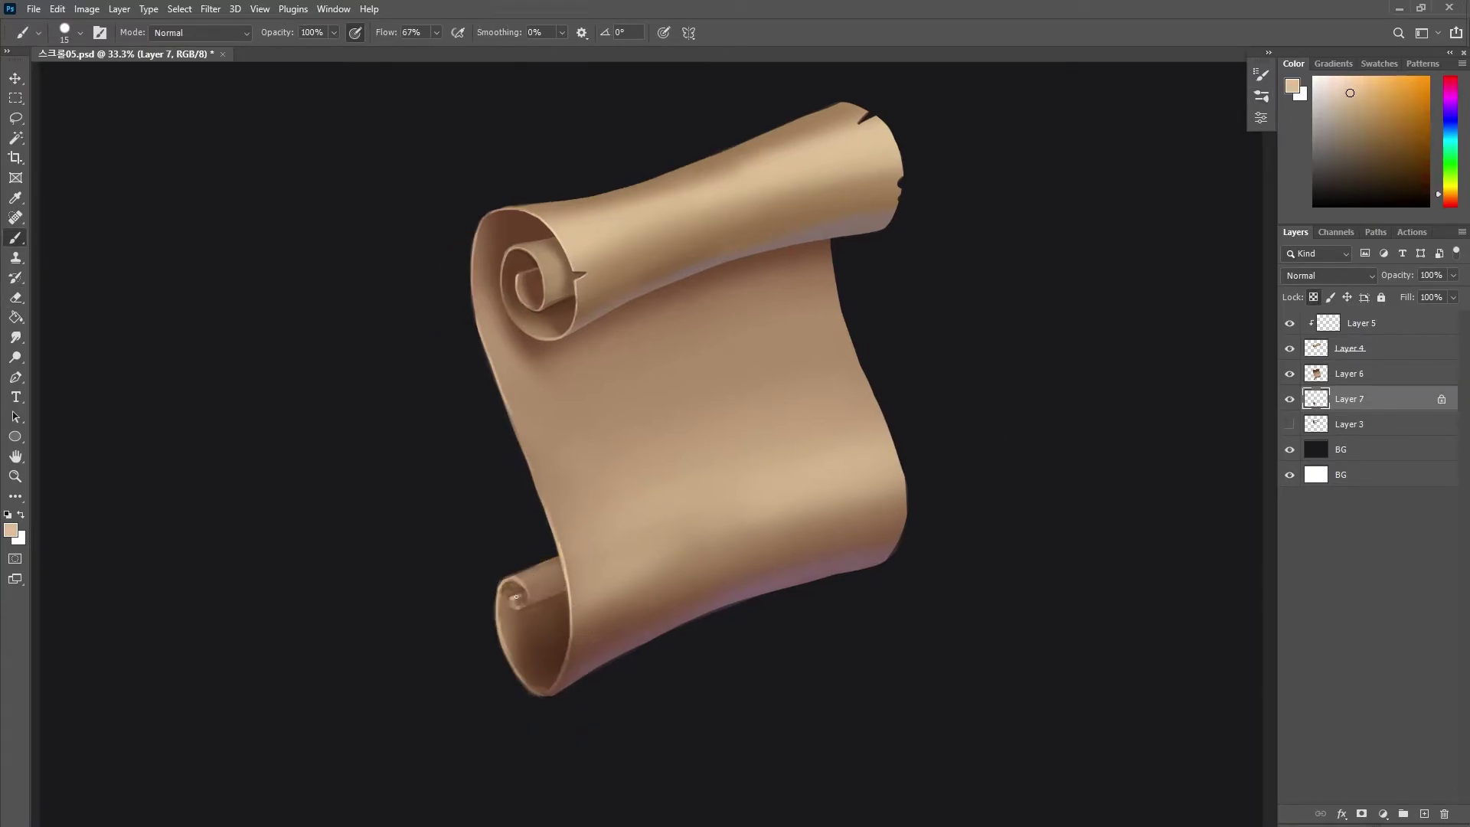
pyautogui.press(']')
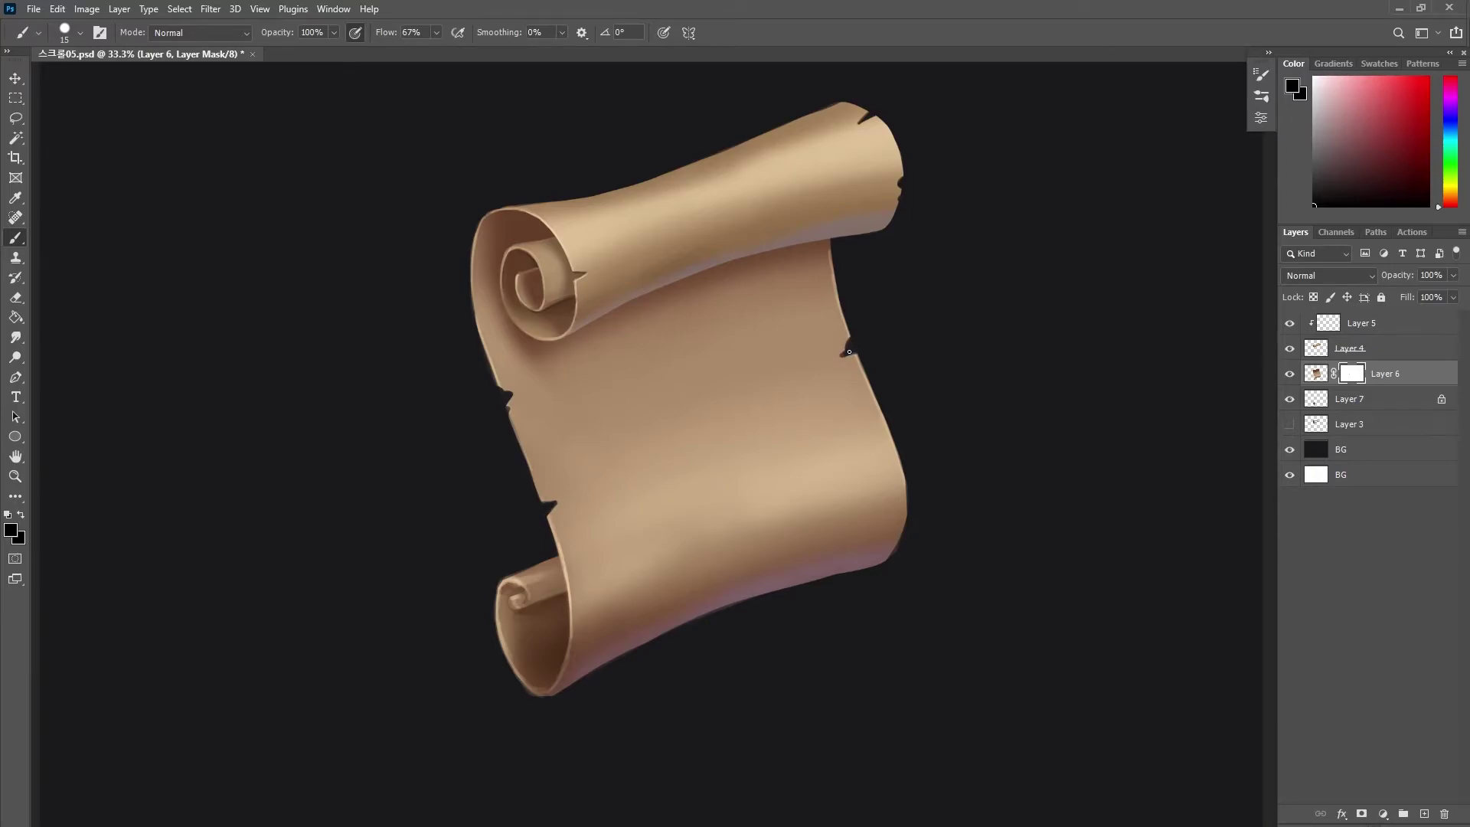
# Cut a torn notch into the sheet's right edge and open the layer blend modes.
pyautogui.moveTo(882, 426); pyautogui.dragTo(889, 429)
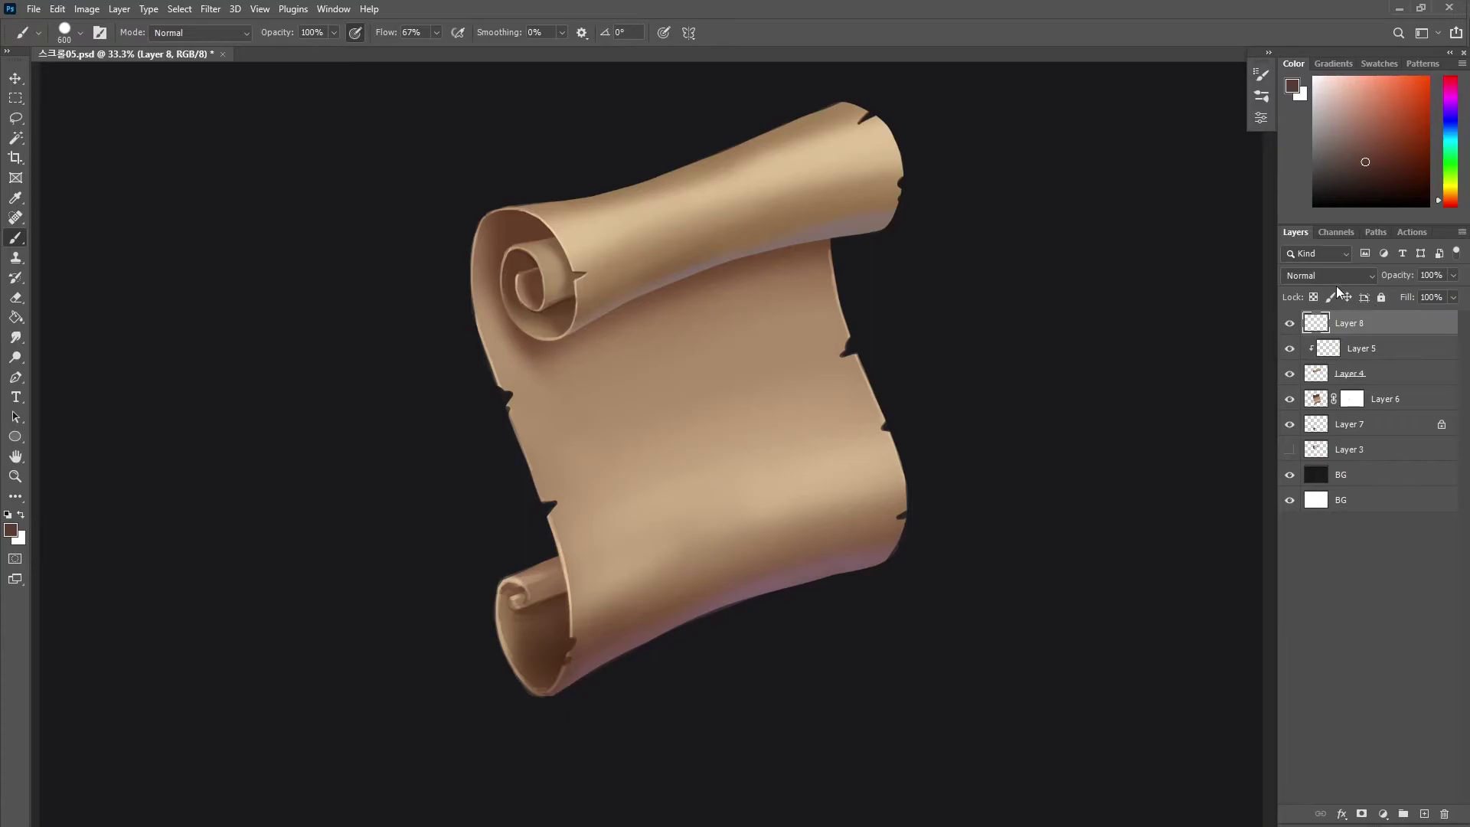
pyautogui.click(1336, 277)
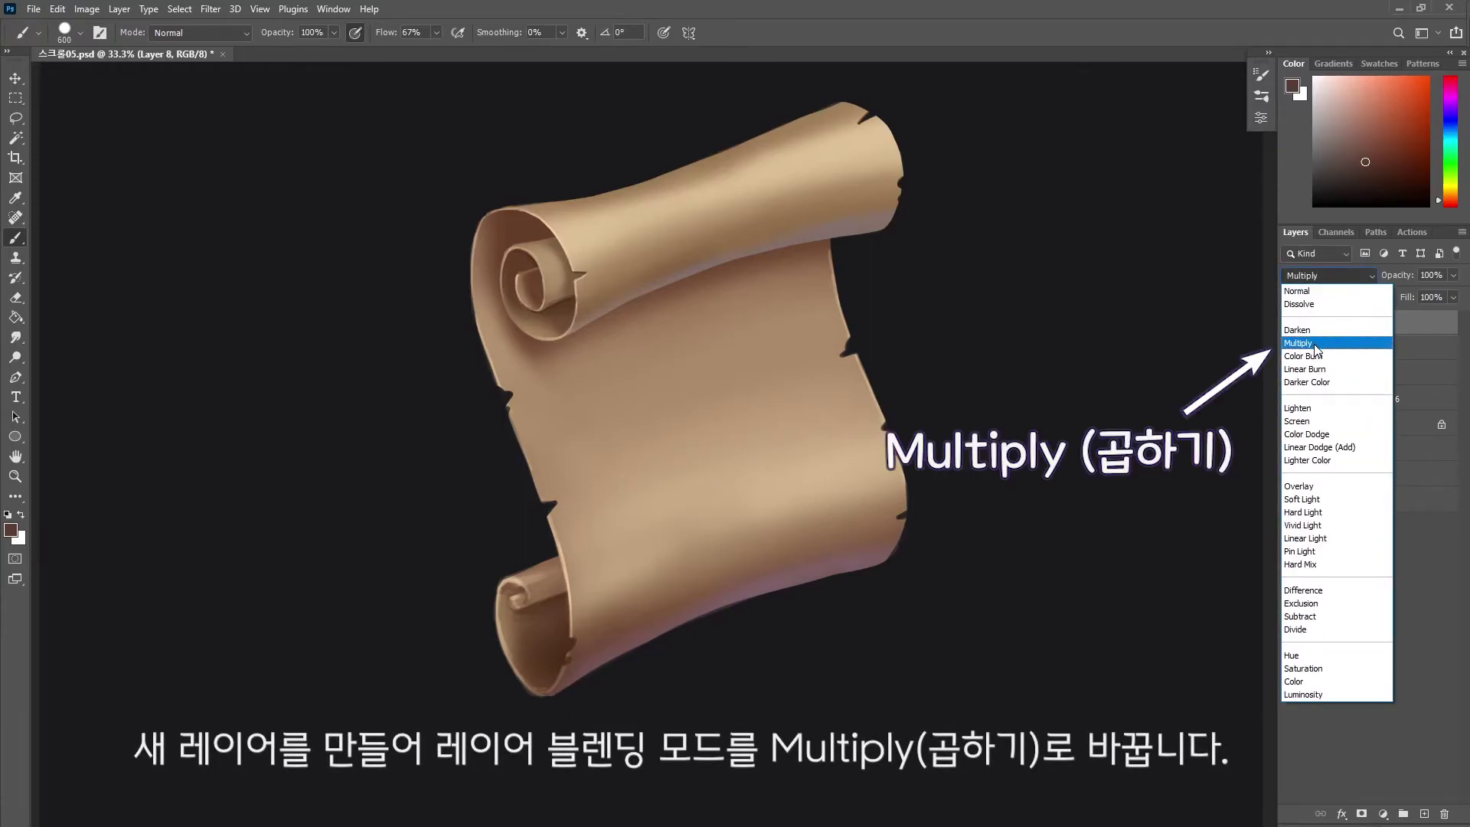
# Set the new layer to Multiply and scribble writing lines, a round seal, and bottom notes.
pyautogui.click(1315, 344)
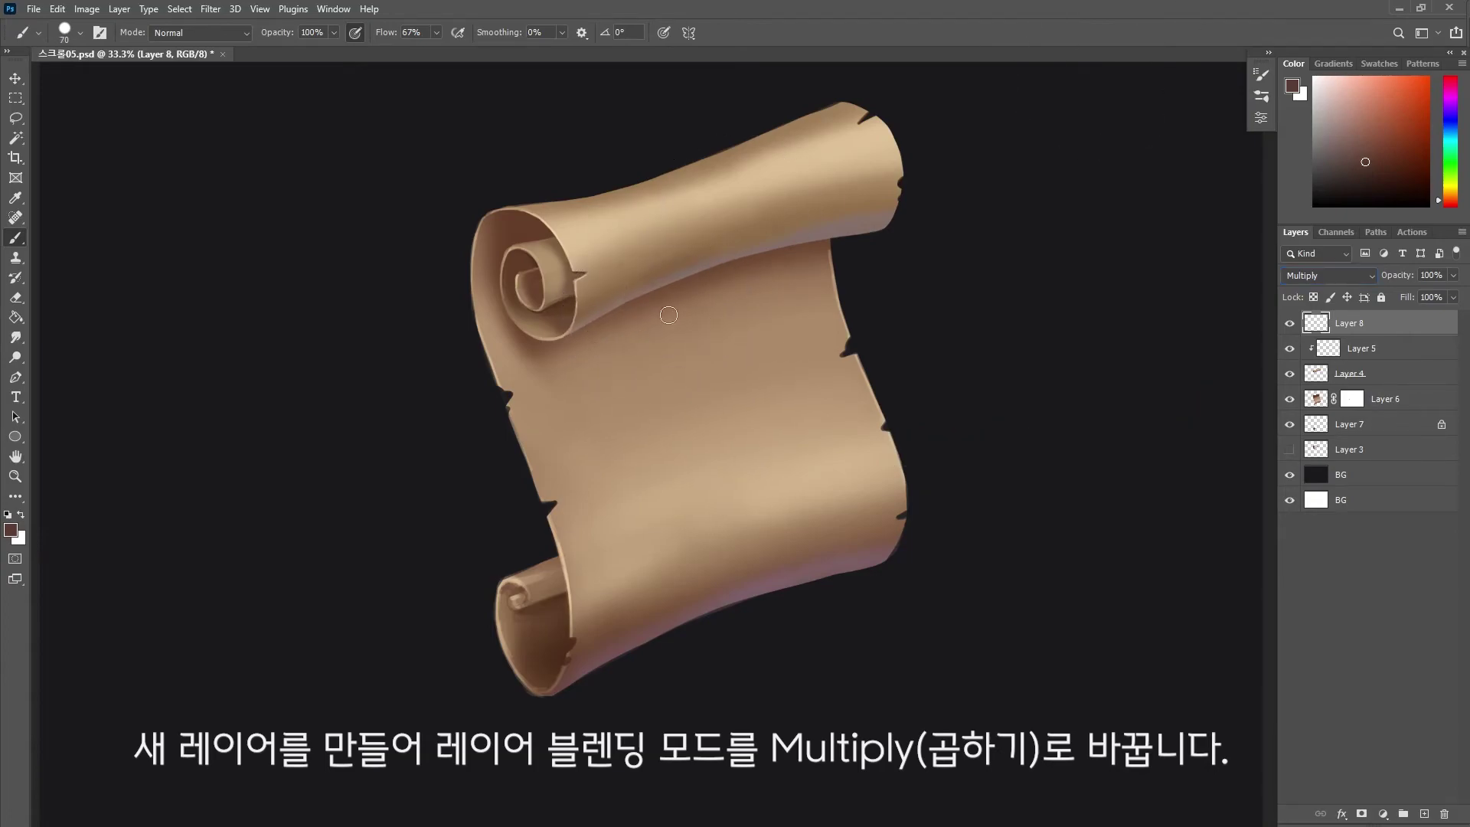
pyautogui.moveTo(567, 381); pyautogui.dragTo(617, 353)
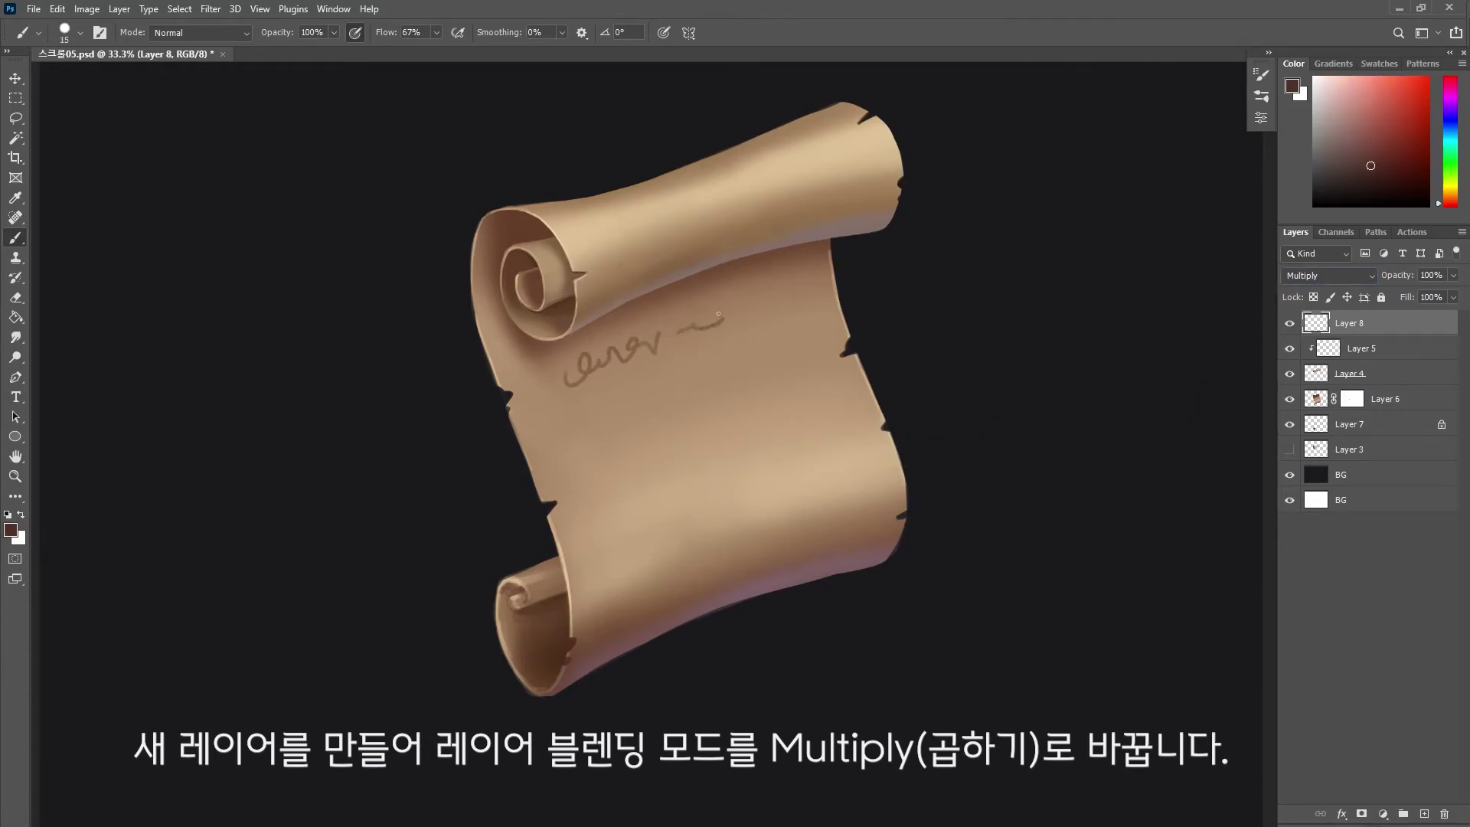
pyautogui.moveTo(718, 313); pyautogui.dragTo(754, 298)
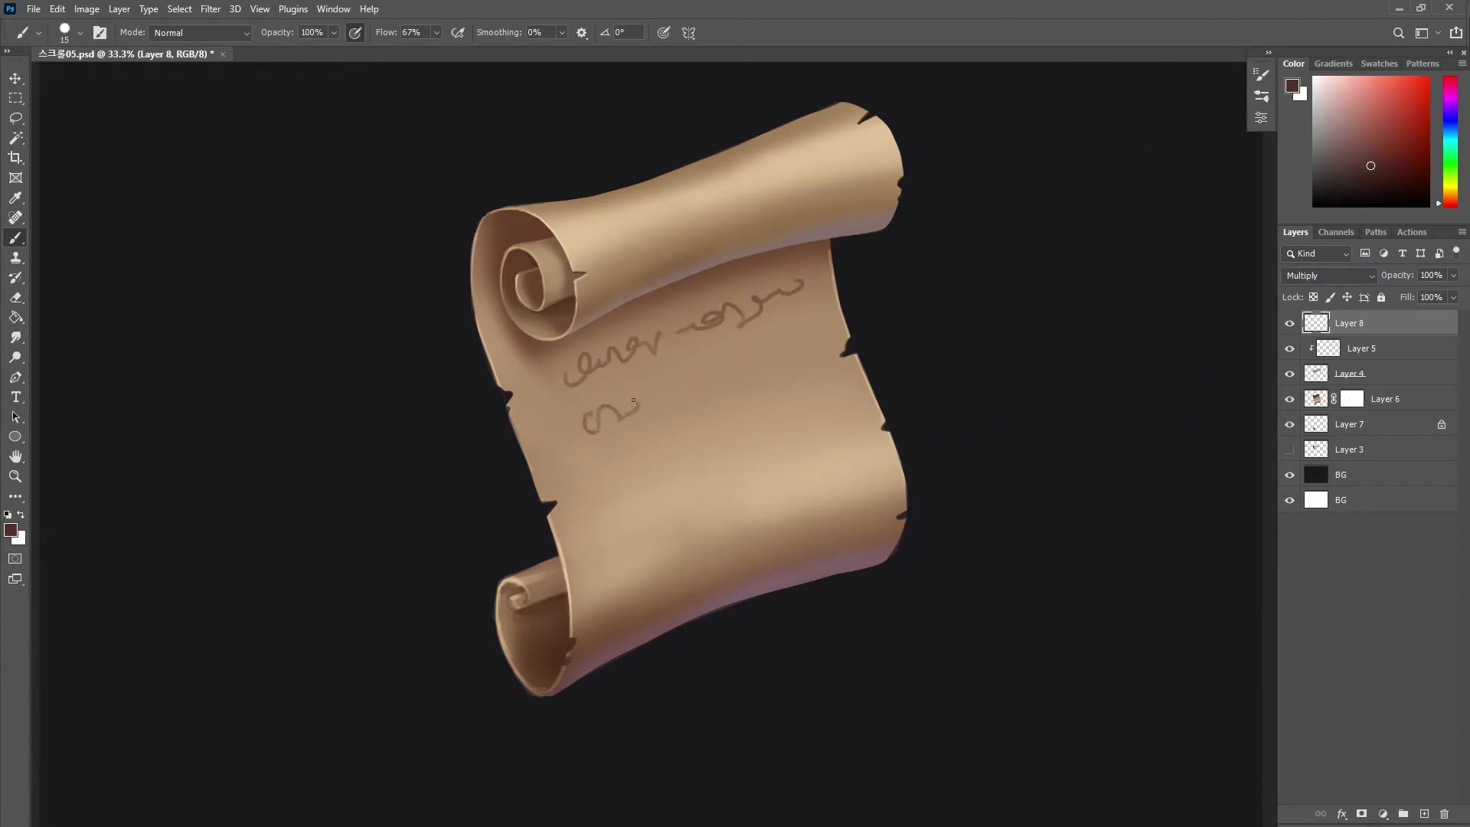
pyautogui.moveTo(676, 385); pyautogui.dragTo(774, 367)
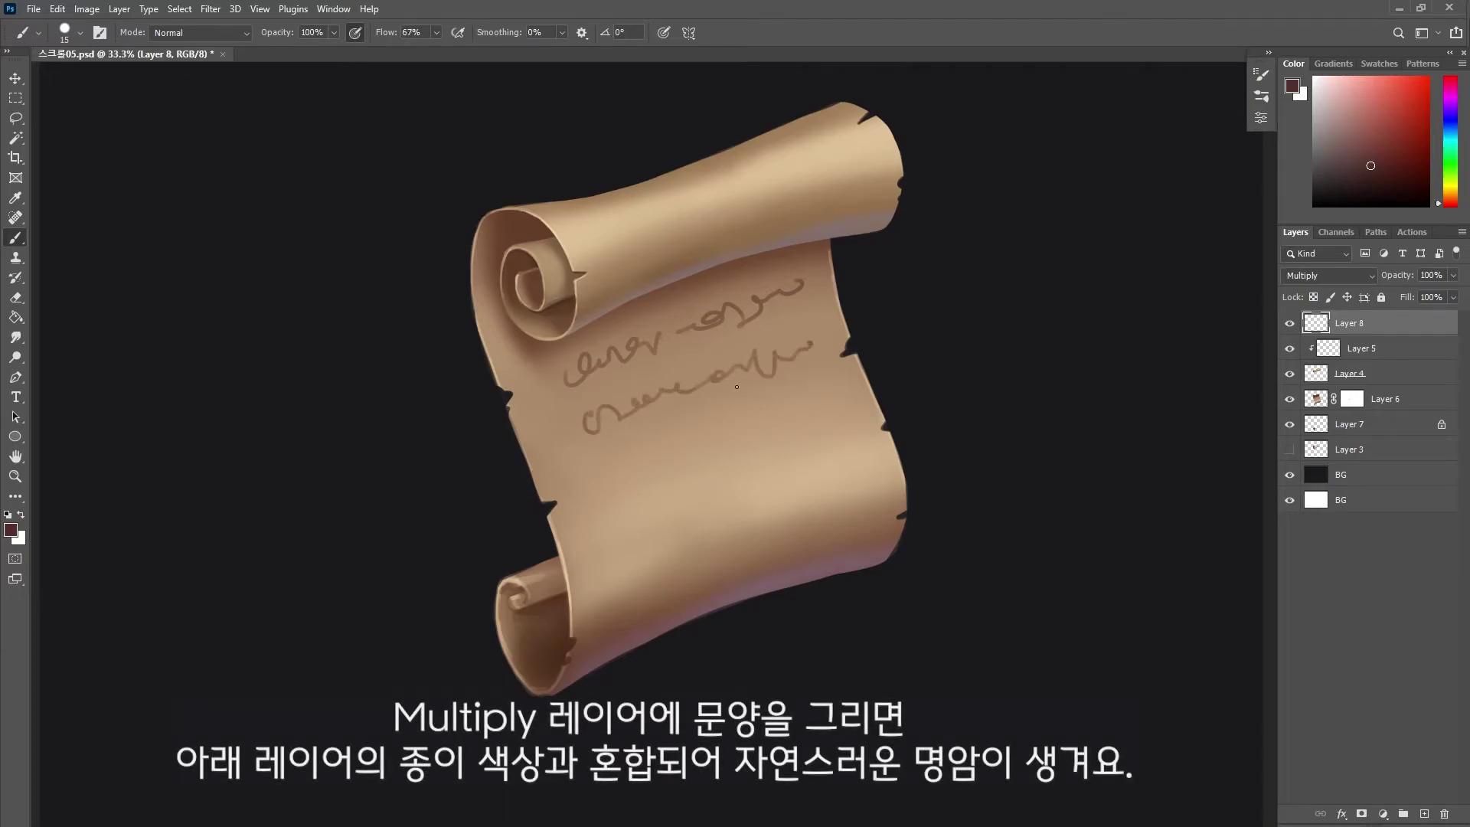
pyautogui.moveTo(647, 466)
pyautogui.mouseDown()
pyautogui.moveTo(727, 536)
pyautogui.moveTo(659, 528)
pyautogui.moveTo(719, 469)
pyautogui.moveTo(675, 503)
pyautogui.moveTo(705, 481)
pyautogui.mouseUp()
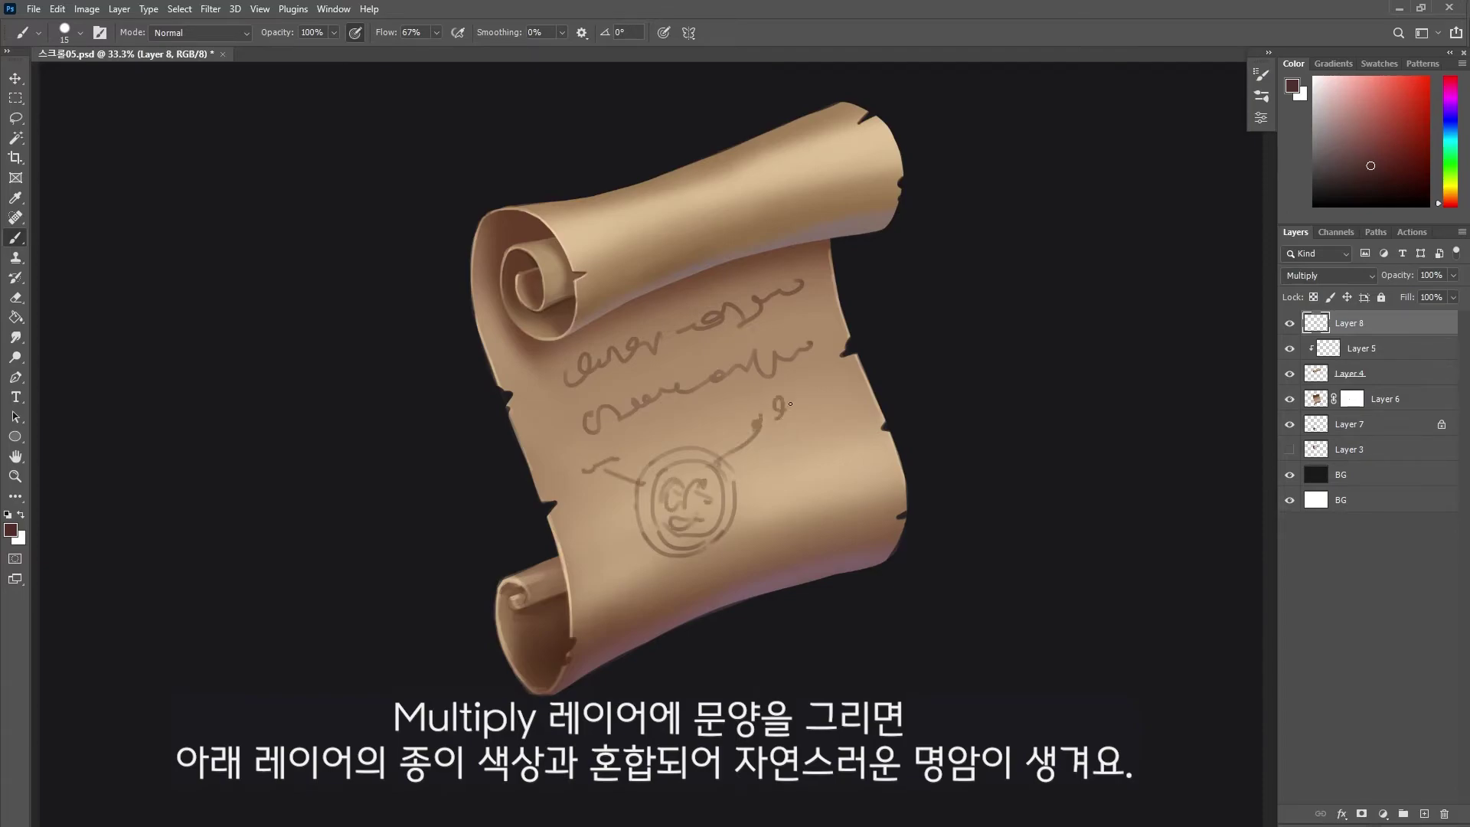
pyautogui.moveTo(642, 587); pyautogui.dragTo(679, 580)
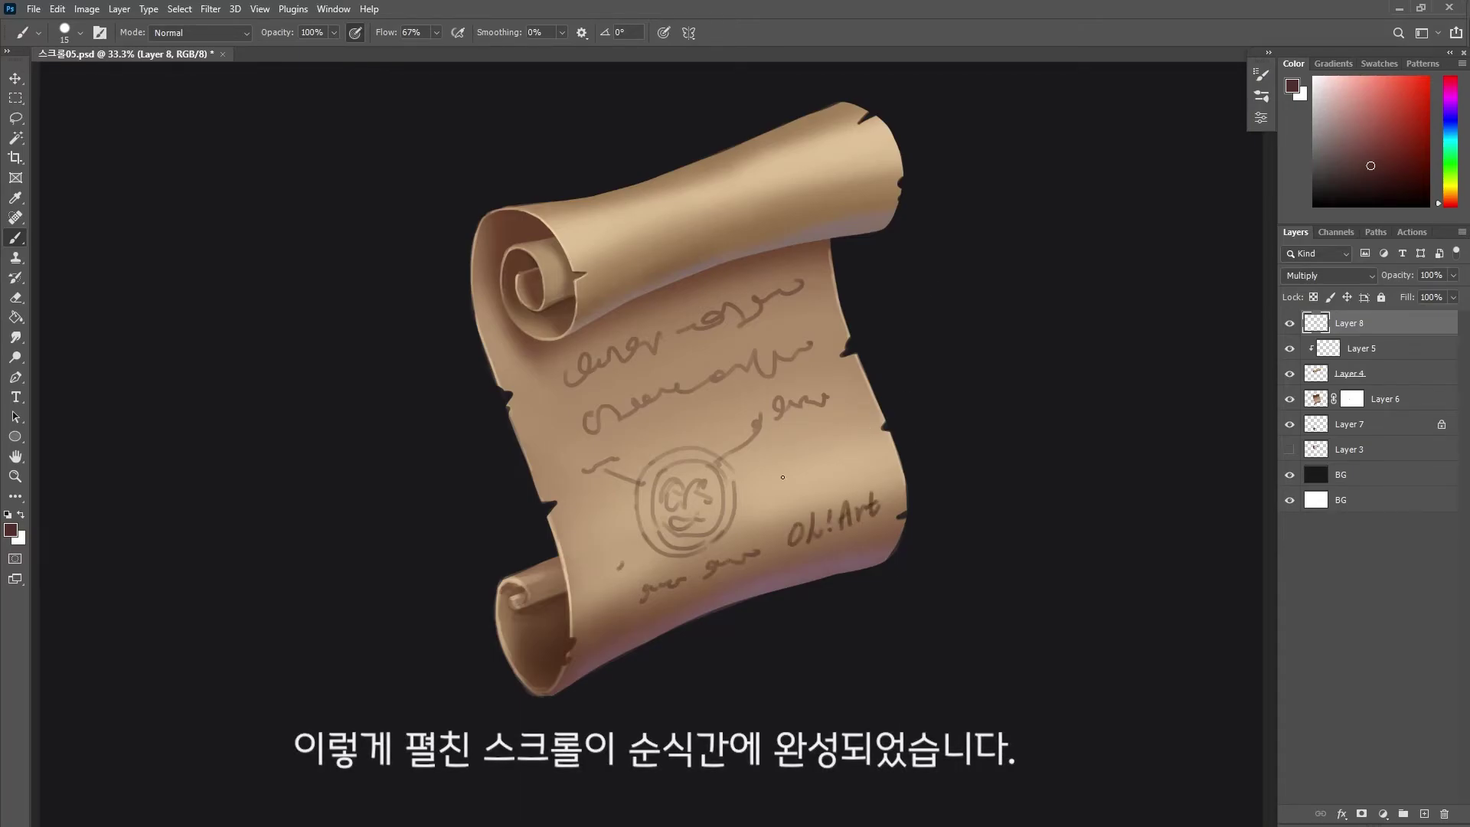
pyautogui.moveTo(777, 487); pyautogui.dragTo(838, 459)
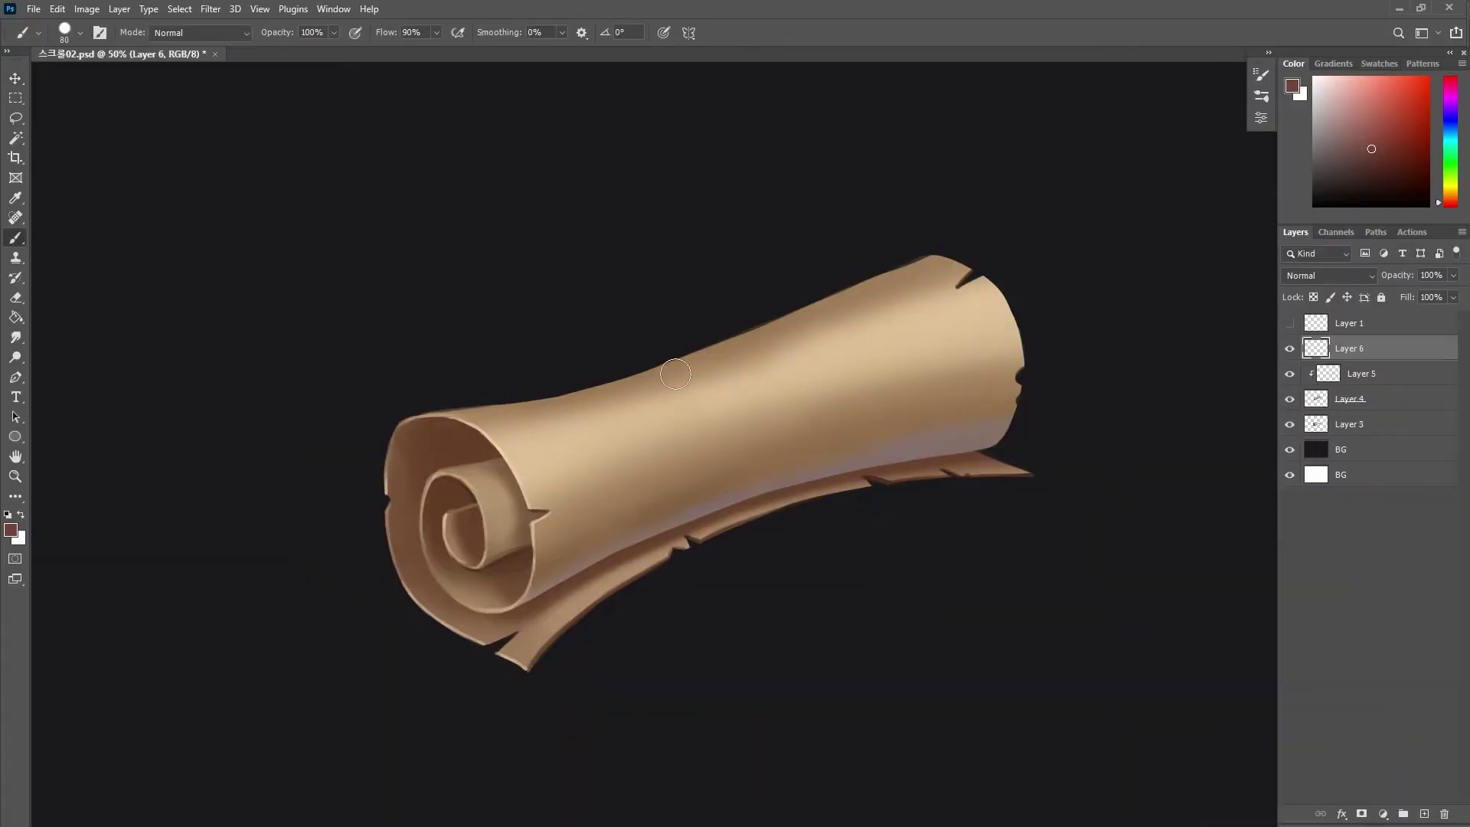
# Paint a reddish-brown strap band around the roll's middle.
pyautogui.moveTo(675, 375)
pyautogui.mouseDown()
pyautogui.moveTo(681, 475)
pyautogui.moveTo(766, 429)
pyautogui.mouseUp()
pyautogui.moveTo(735, 367); pyautogui.dragTo(773, 474)
pyautogui.press('[')
pyautogui.moveTo(648, 366); pyautogui.dragTo(637, 364)
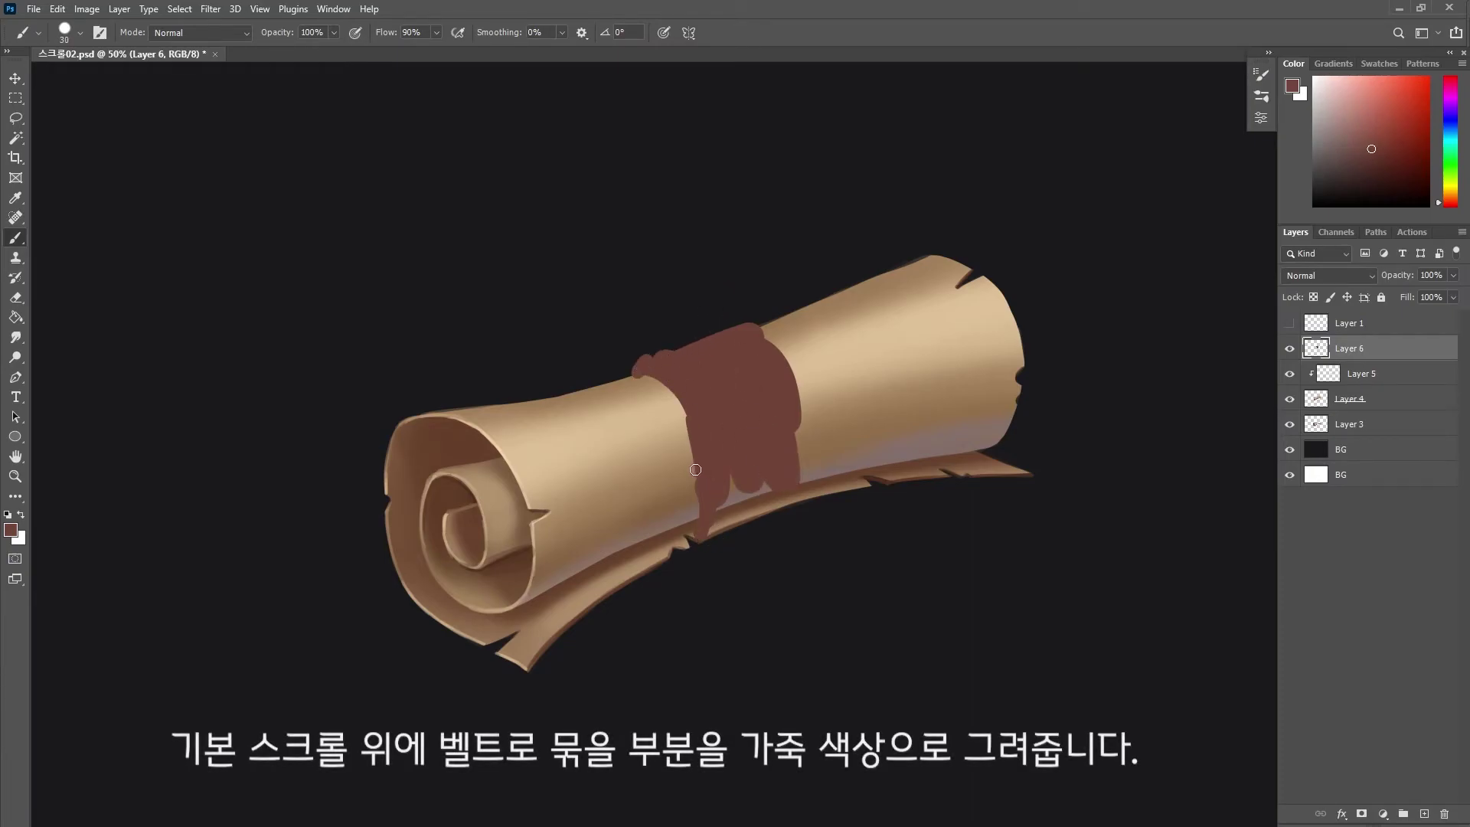
pyautogui.moveTo(699, 496)
pyautogui.mouseDown()
pyautogui.moveTo(700, 524)
pyautogui.moveTo(733, 493)
pyautogui.mouseUp()
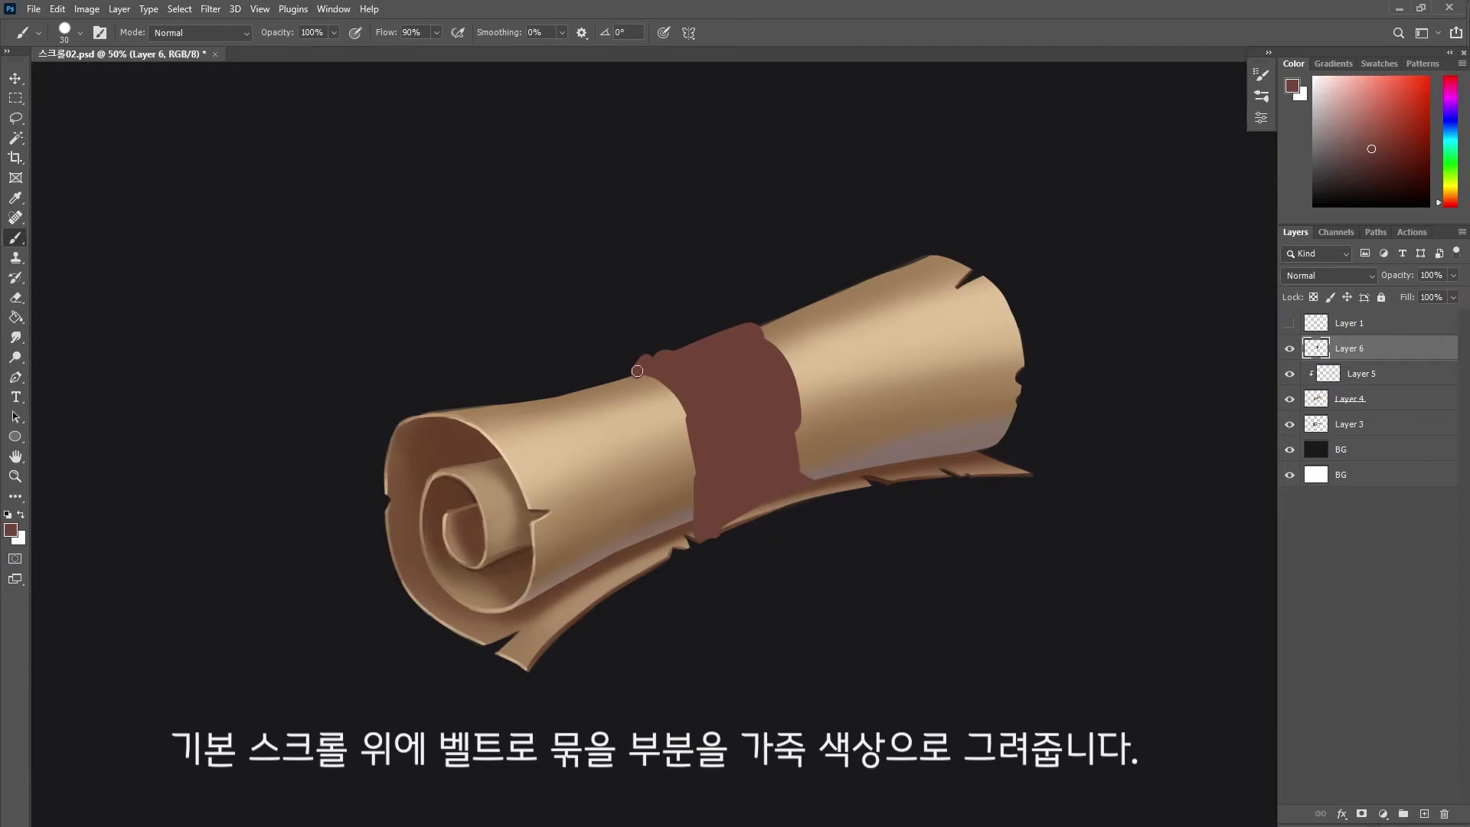
pyautogui.moveTo(637, 371)
pyautogui.mouseDown()
pyautogui.moveTo(758, 322)
pyautogui.moveTo(811, 440)
pyautogui.moveTo(799, 463)
pyautogui.mouseUp()
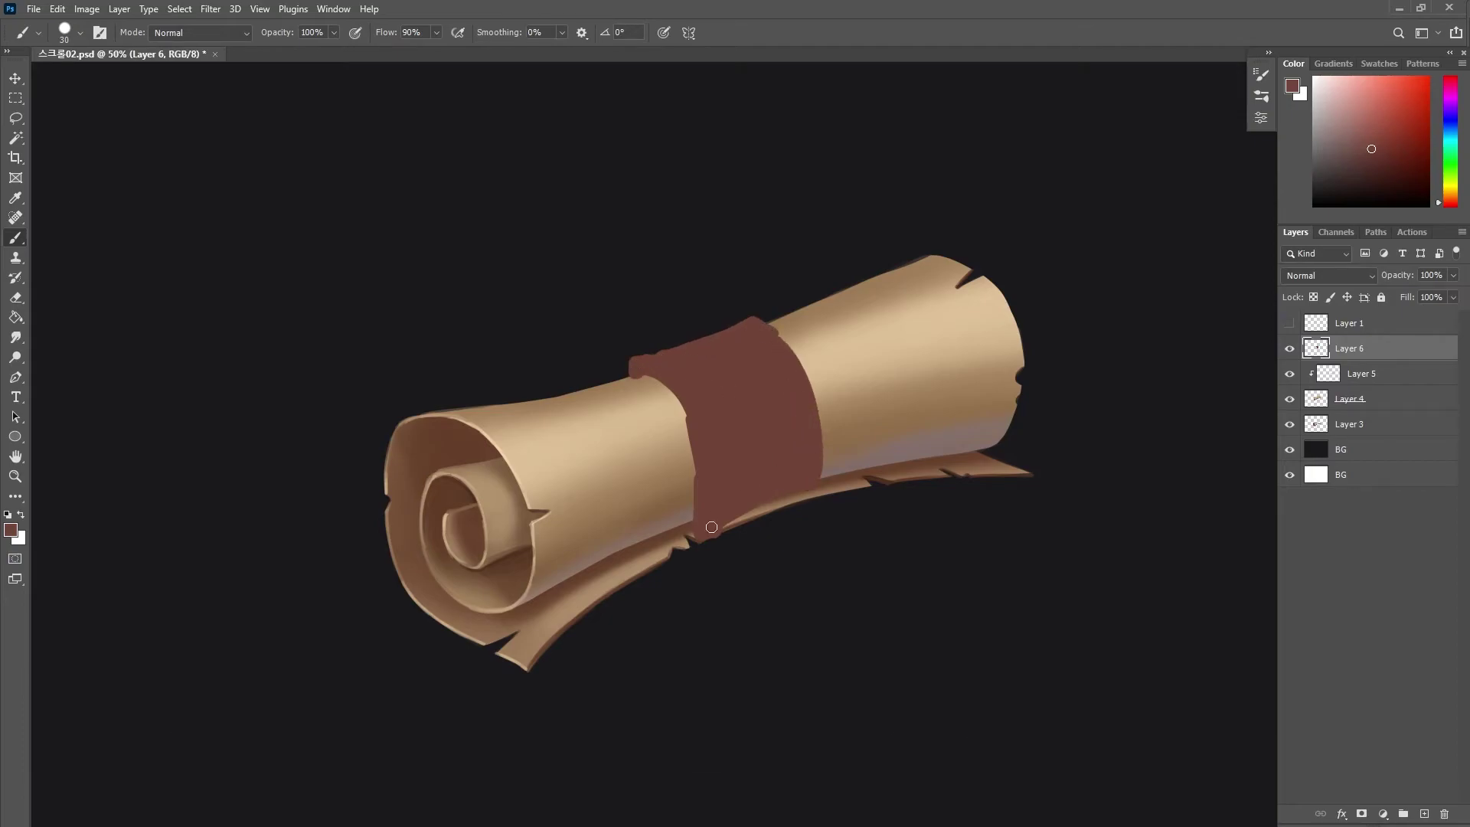
pyautogui.moveTo(711, 527); pyautogui.dragTo(782, 492)
# Mask Layer 3 to hide the paper flap poking out beneath the strap.
pyautogui.click(1370, 424)
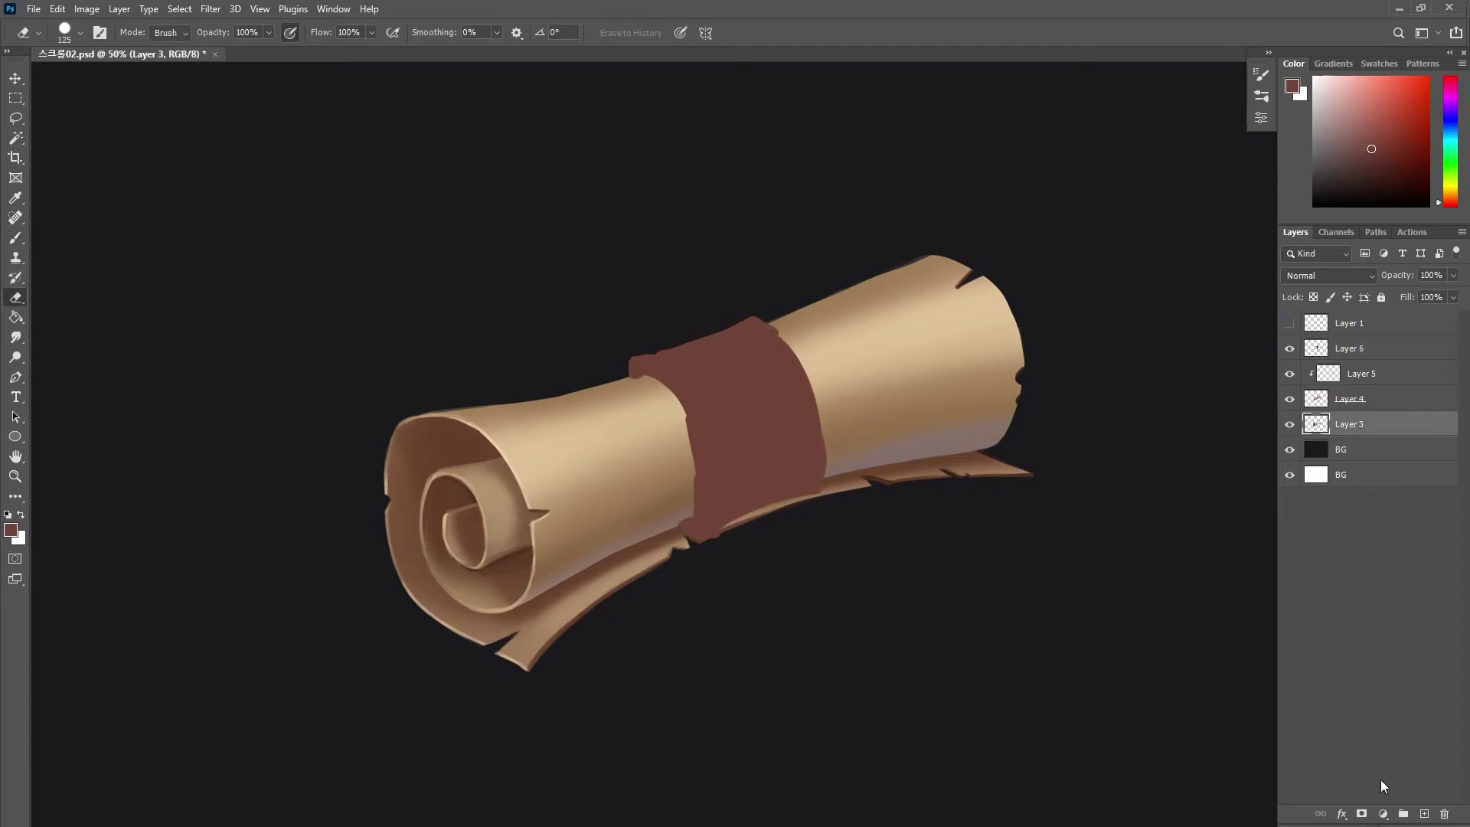
pyautogui.click(1361, 814)
pyautogui.press('e')
pyautogui.moveTo(521, 651)
pyautogui.mouseDown()
pyautogui.moveTo(613, 682)
pyautogui.moveTo(659, 564)
pyautogui.mouseUp()
pyautogui.moveTo(758, 520)
pyautogui.mouseDown()
pyautogui.moveTo(977, 492)
pyautogui.moveTo(820, 515)
pyautogui.mouseUp()
# Darken the strap's right edge and lock its transparency.
pyautogui.click(1349, 348)
pyautogui.press('b')
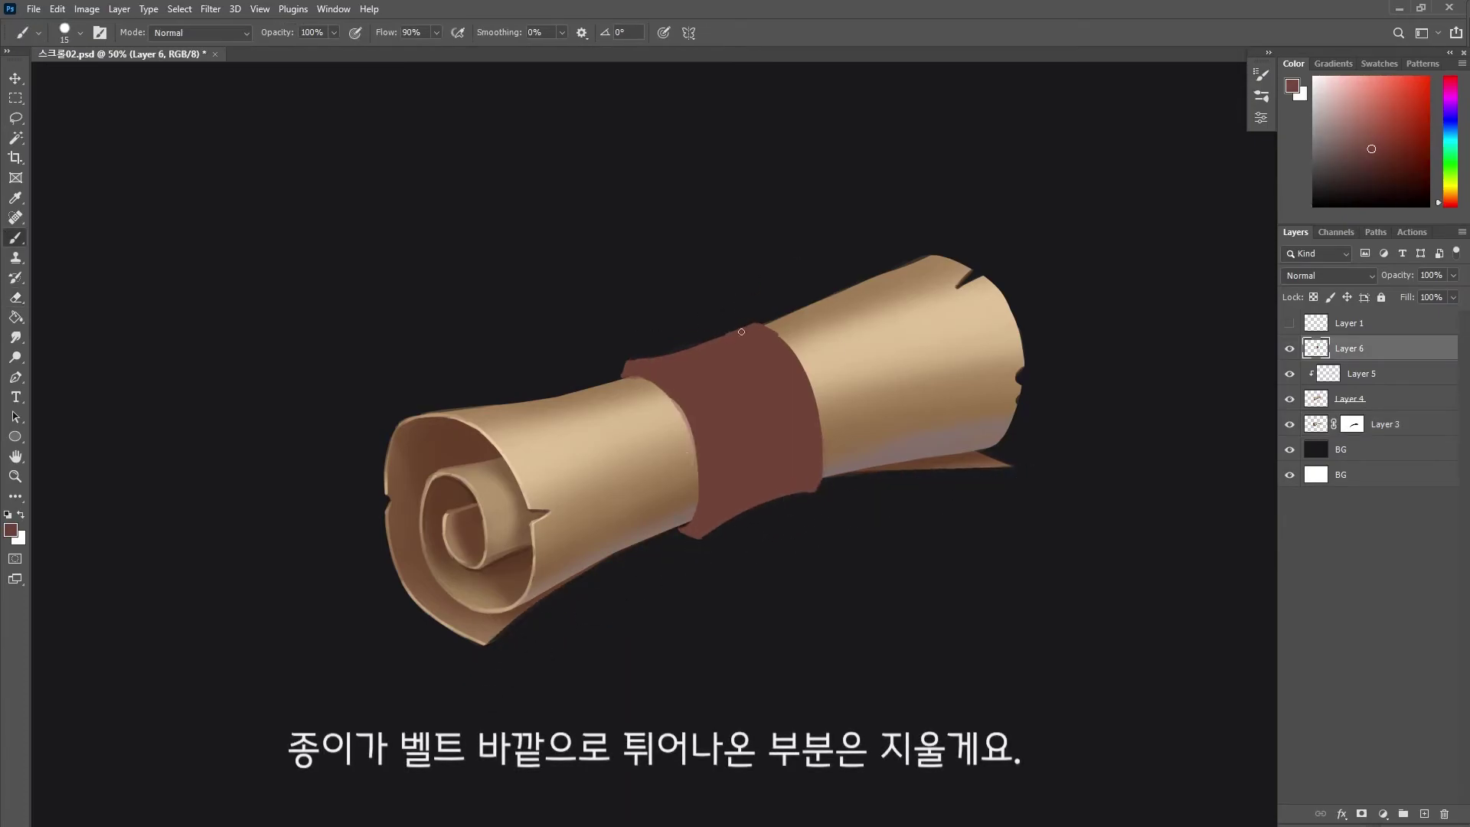
pyautogui.moveTo(819, 470)
pyautogui.mouseDown()
pyautogui.moveTo(805, 391)
pyautogui.moveTo(617, 417)
pyautogui.moveTo(781, 525)
pyautogui.moveTo(846, 419)
pyautogui.moveTo(869, 441)
pyautogui.mouseUp()
pyautogui.press('/')
# Shade the strap's lower part darker and add a light stroke along its upper edge.
pyautogui.press('6')
pyautogui.press('7')
pyautogui.moveTo(658, 352)
pyautogui.mouseDown()
pyautogui.moveTo(644, 382)
pyautogui.moveTo(705, 434)
pyautogui.mouseUp()
pyautogui.click(1260, 74)
pyautogui.click(1148, 377)
pyautogui.click(1261, 74)
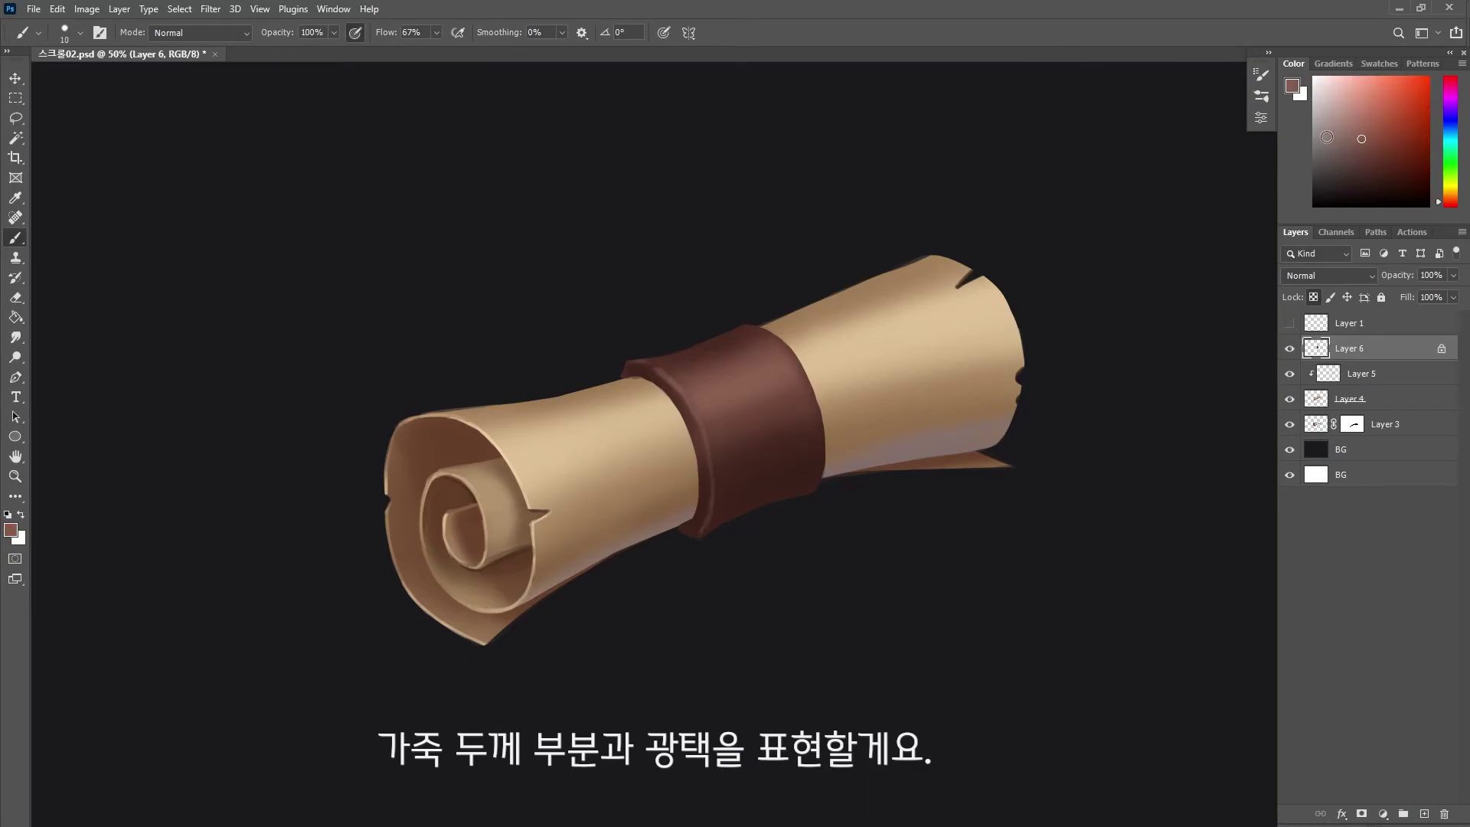
pyautogui.press(']')
pyautogui.press(']')
pyautogui.moveTo(651, 379); pyautogui.dragTo(773, 337)
pyautogui.press(']')
pyautogui.press(']')
pyautogui.press(']')
# Paint a dark line and light pinkish-brown highlight along the strap's top rim.
pyautogui.keyDown('alt'); pyautogui.click(631, 370); pyautogui.keyUp('alt')
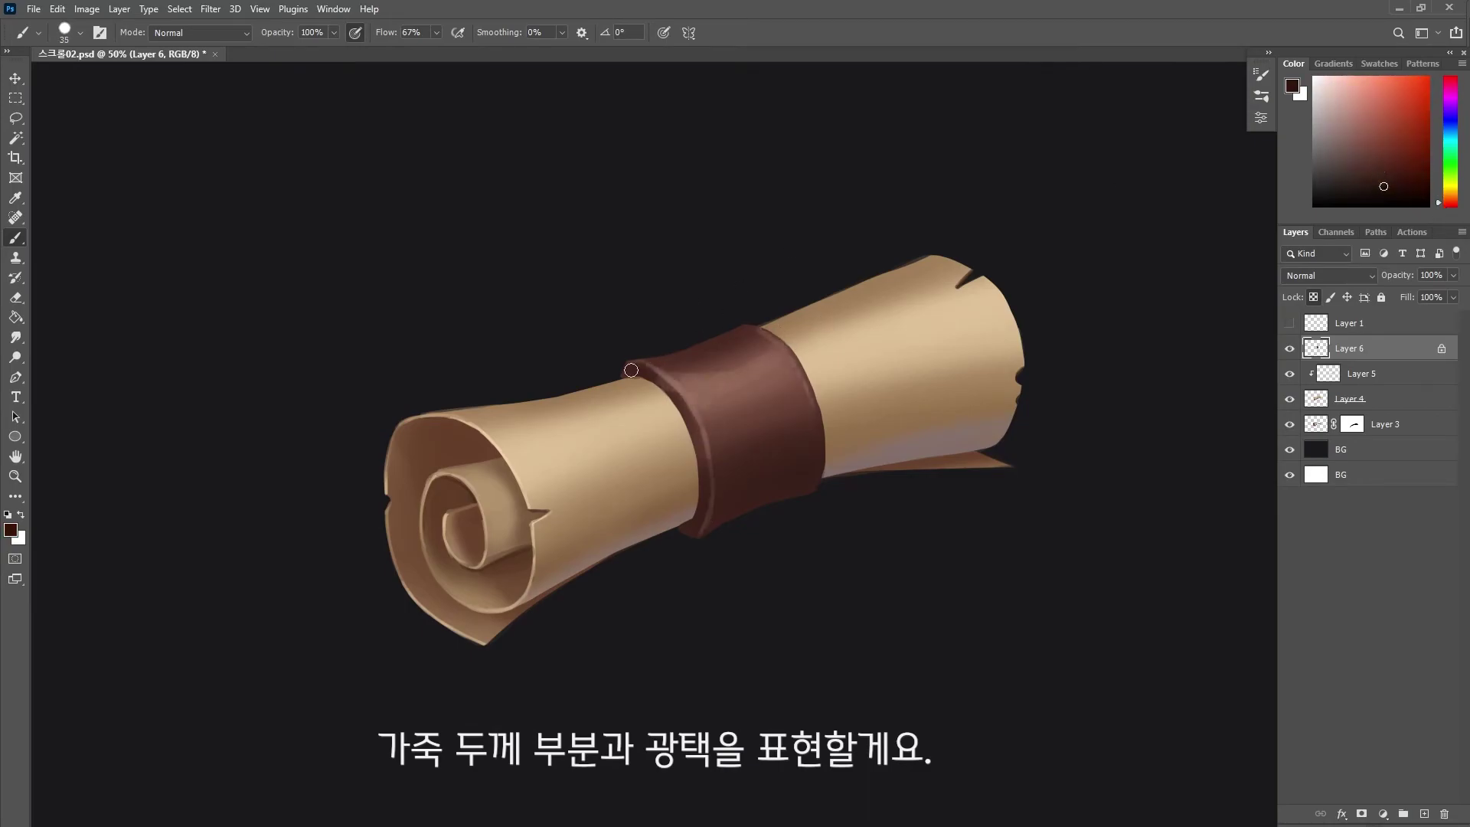
pyautogui.moveTo(630, 371); pyautogui.dragTo(704, 536)
pyautogui.press(']')
pyautogui.press(']')
pyautogui.press(']')
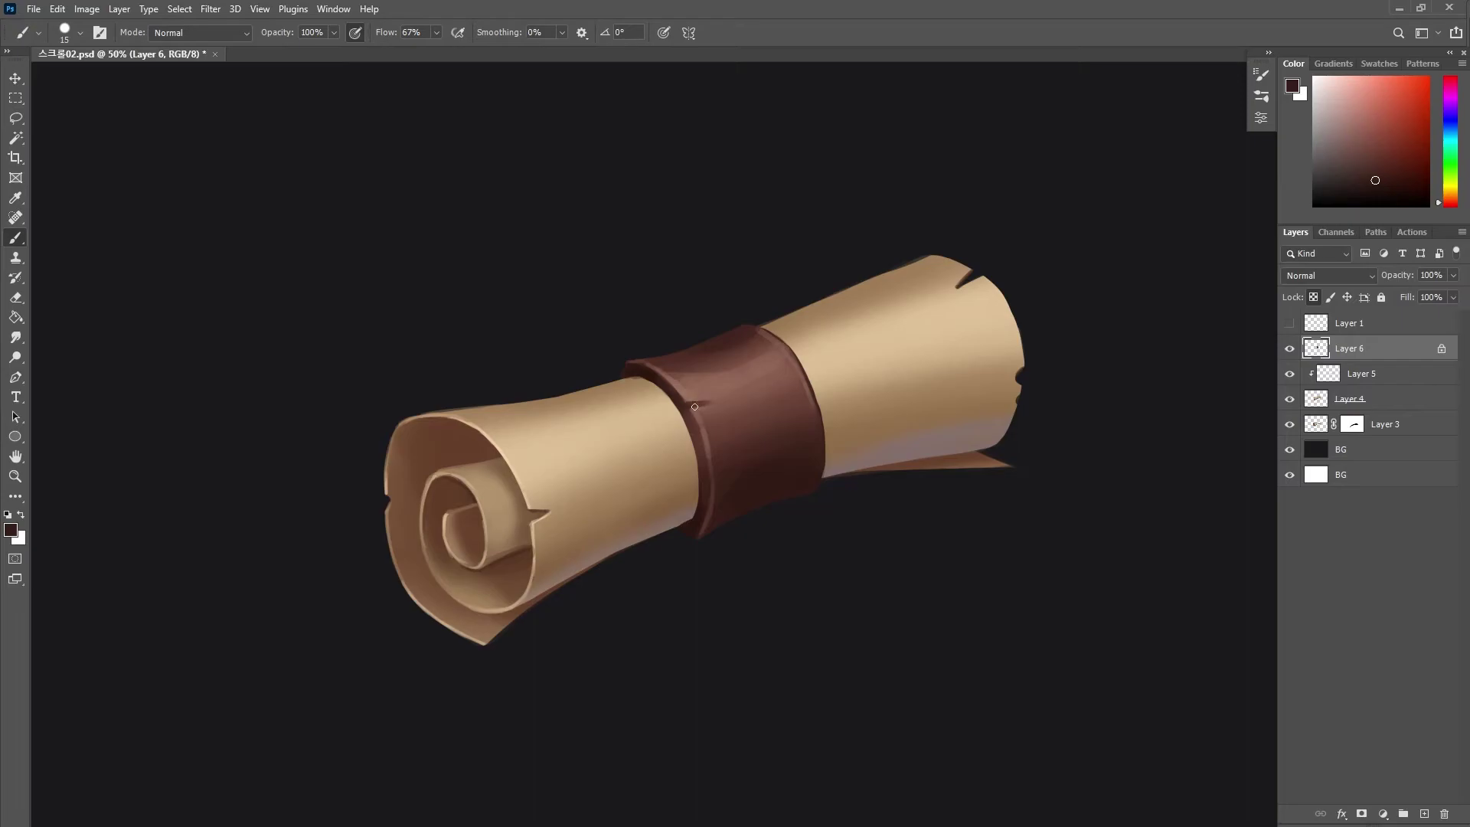
pyautogui.press('[')
pyautogui.moveTo(746, 389); pyautogui.dragTo(689, 403)
pyautogui.click(1355, 109)
pyautogui.moveTo(799, 373); pyautogui.dragTo(693, 414)
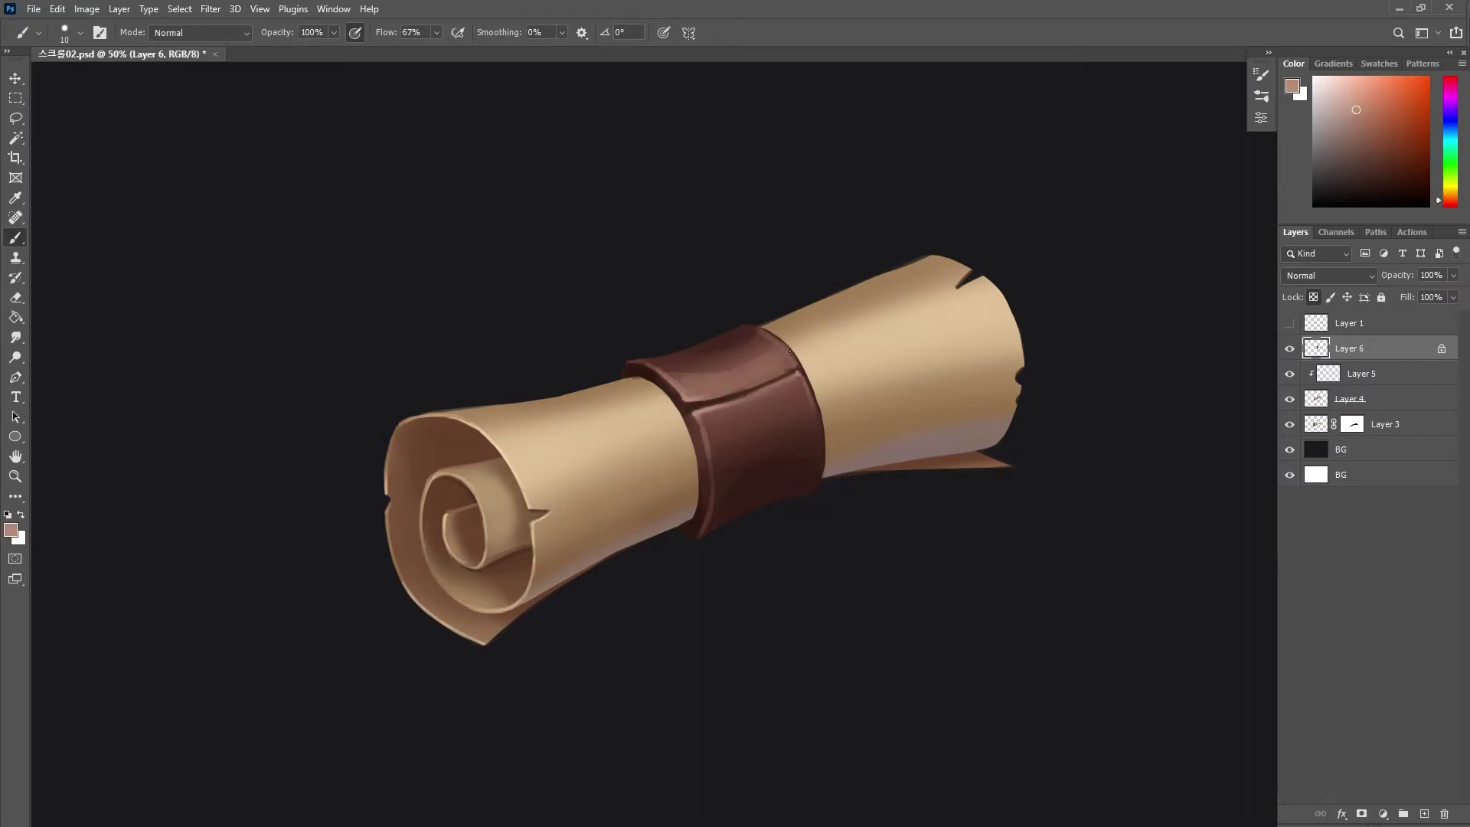
# Sample the belt's dark brown and duplicate the belt layer with Ctrl+J.
pyautogui.press('/')
pyautogui.press('e')
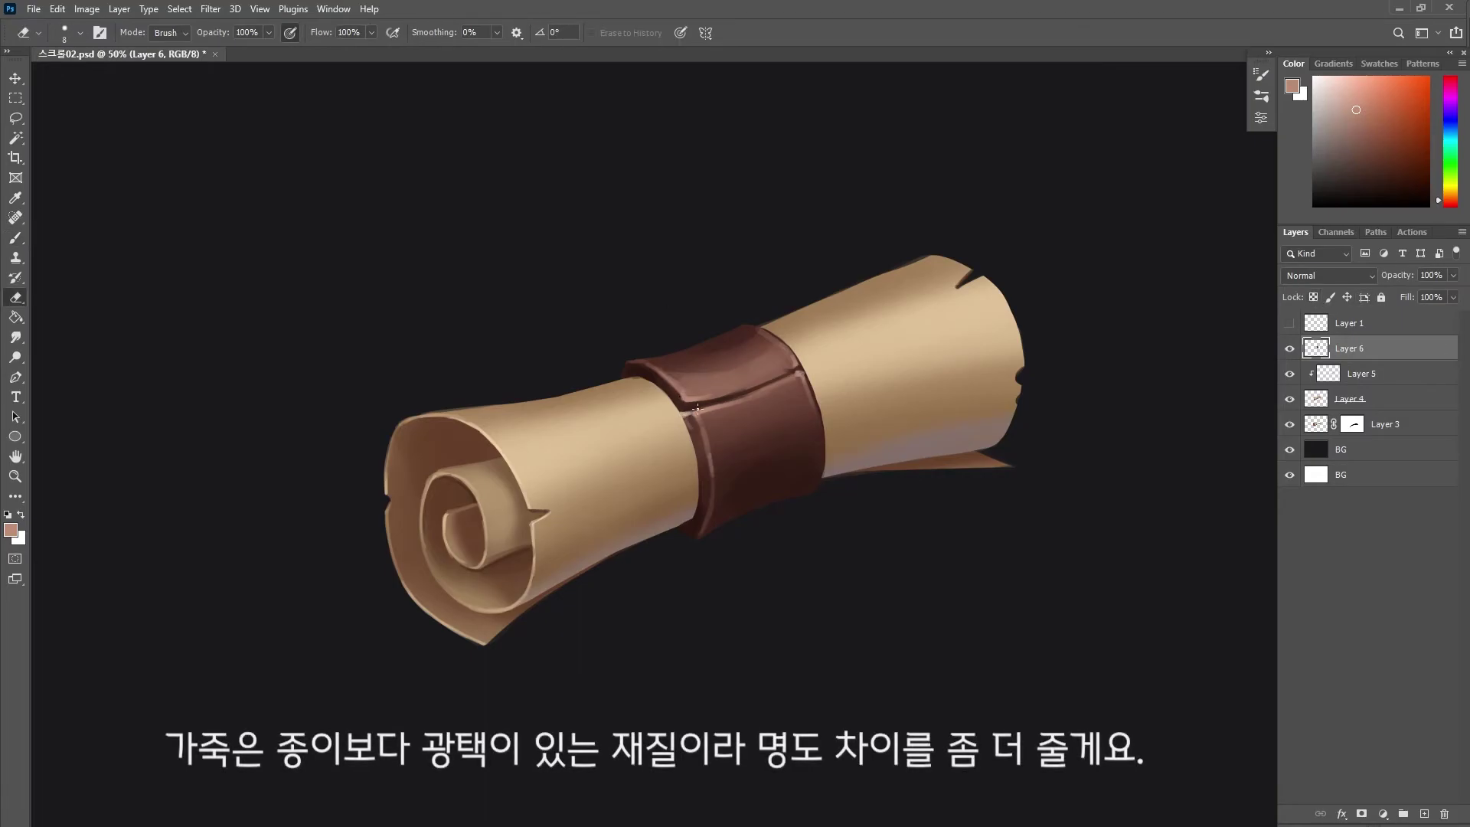
pyautogui.press('b')
pyautogui.press('/')
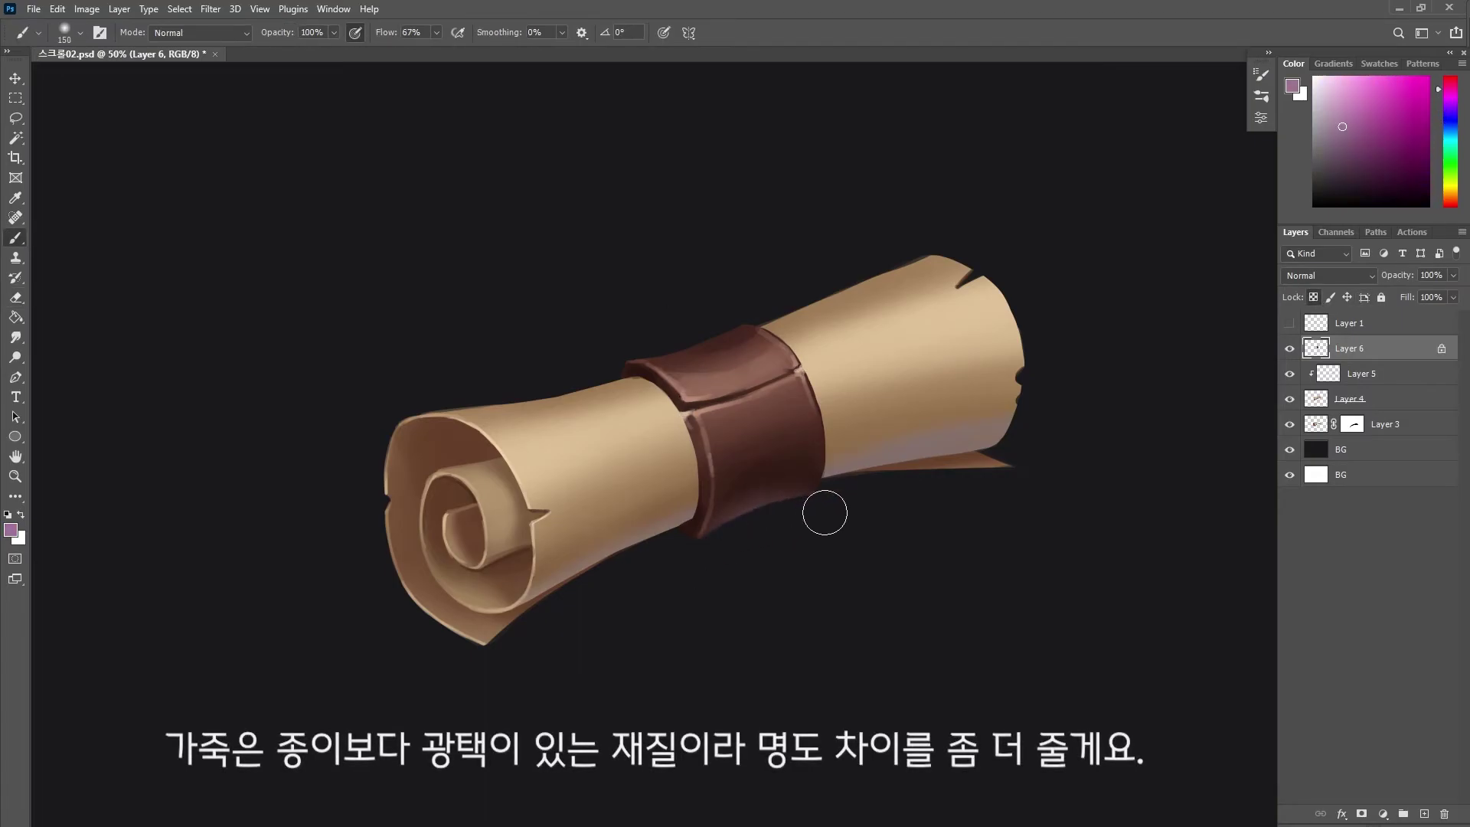
pyautogui.keyDown('alt'); pyautogui.click(686, 534); pyautogui.keyUp('alt')
pyautogui.hotkey('ctrl', 'j')
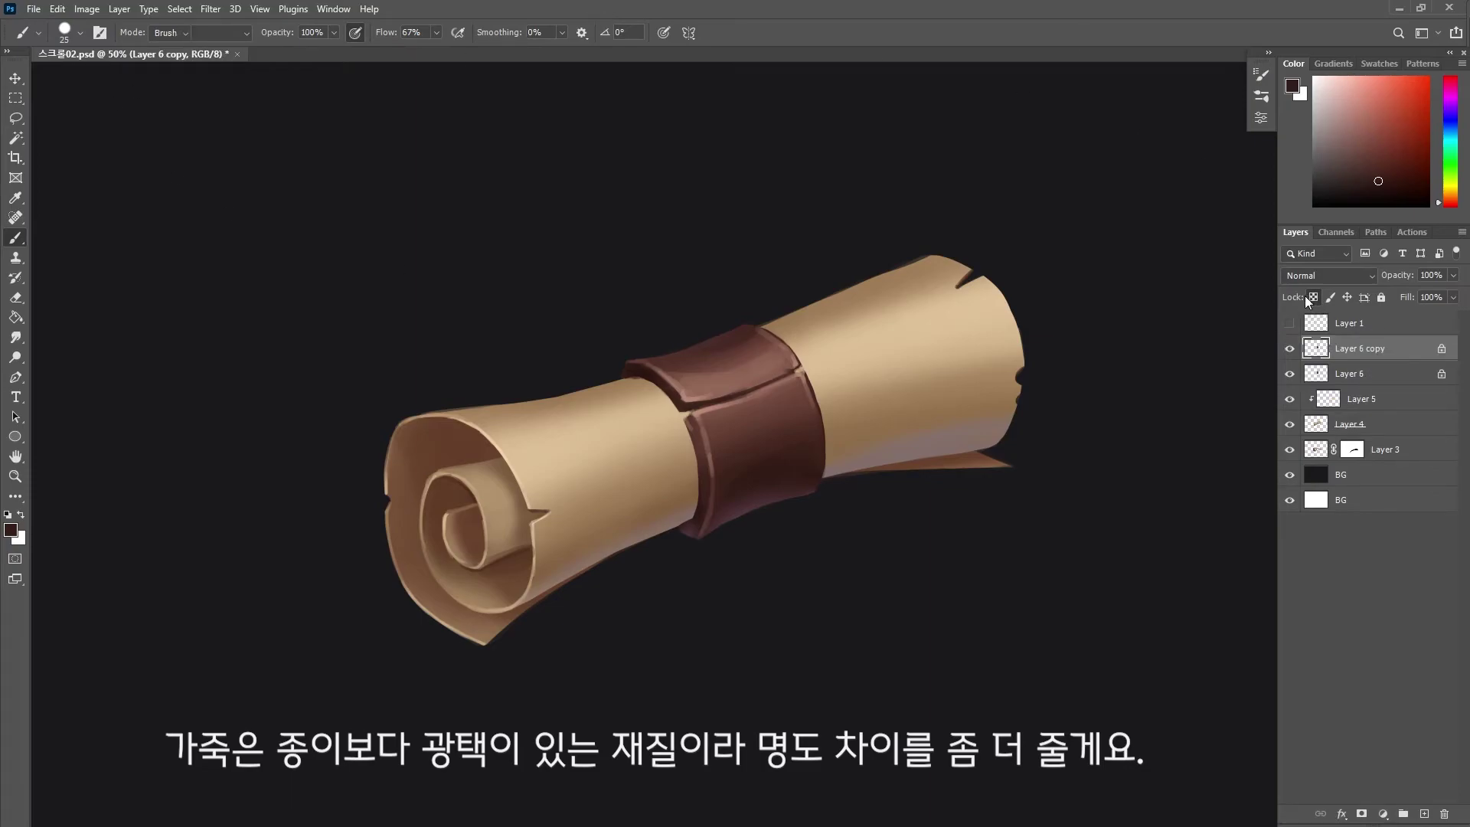
# Scale the belt copy with Ctrl+T and shift it up and to the right.
pyautogui.press('e')
pyautogui.click(1307, 298)
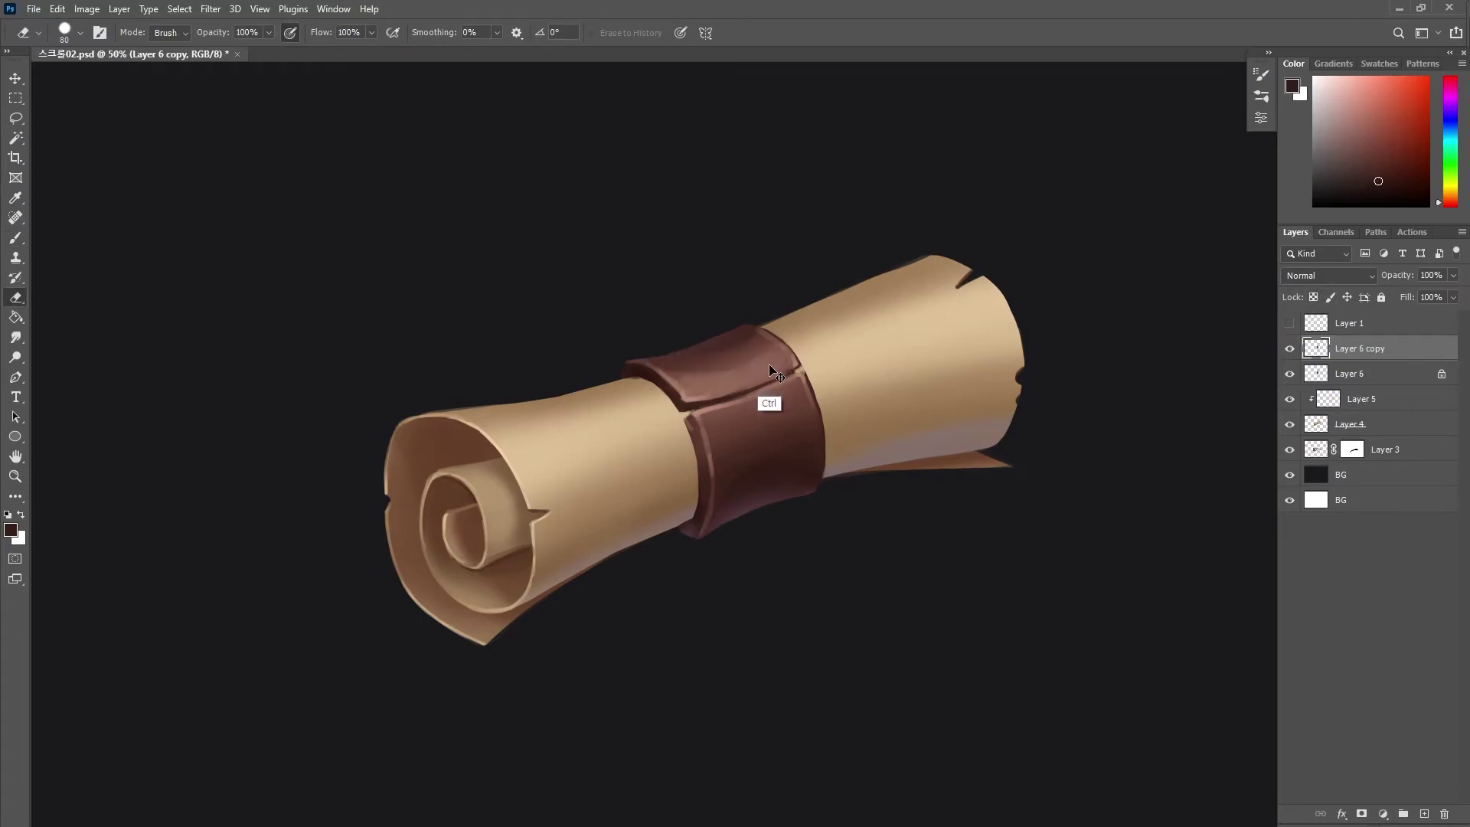
pyautogui.hotkey('ctrl', 't')
pyautogui.moveTo(850, 320); pyautogui.dragTo(865, 305)
pyautogui.press('Return')
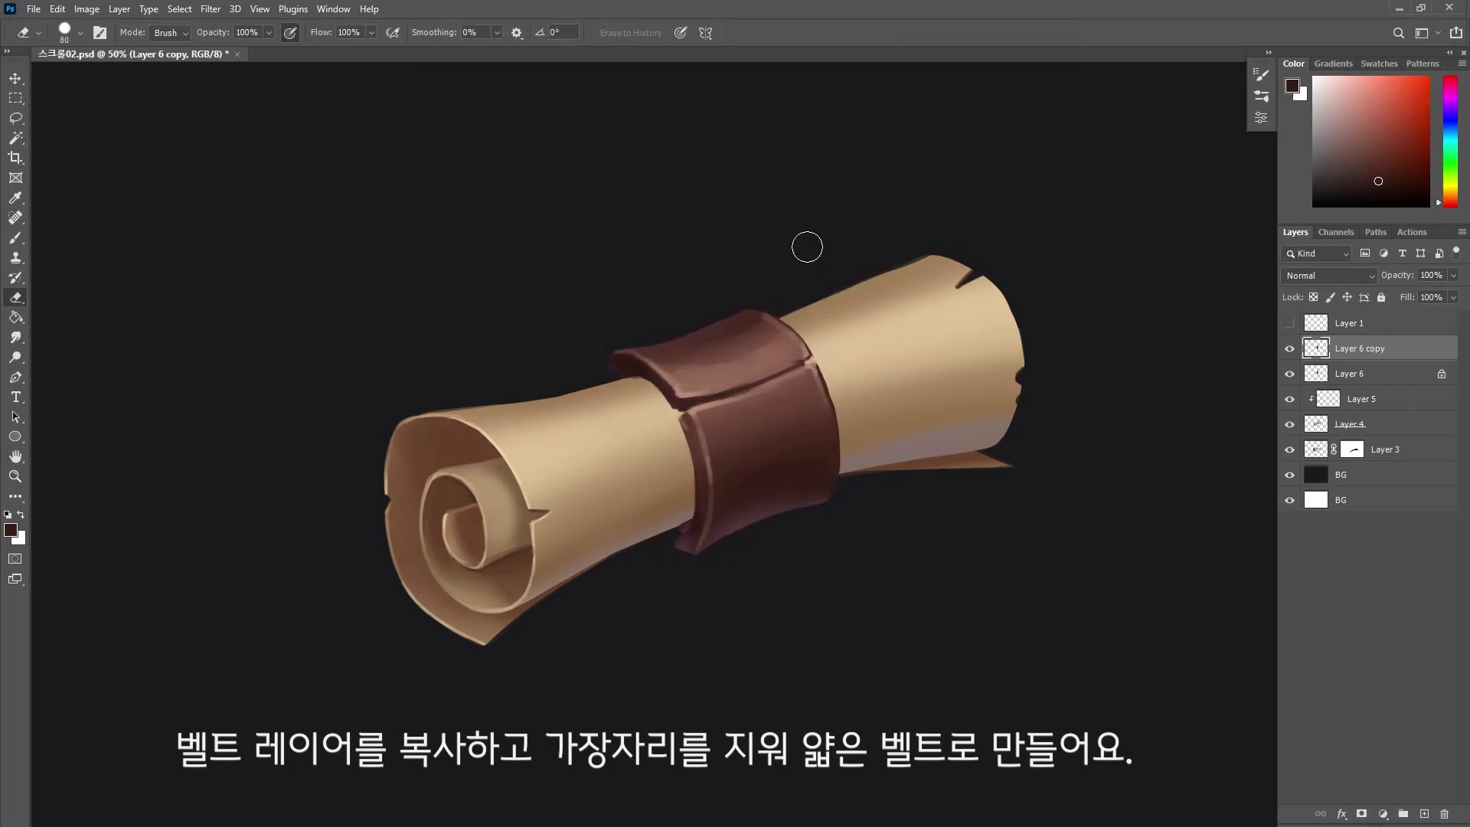
pyautogui.click(15, 78)
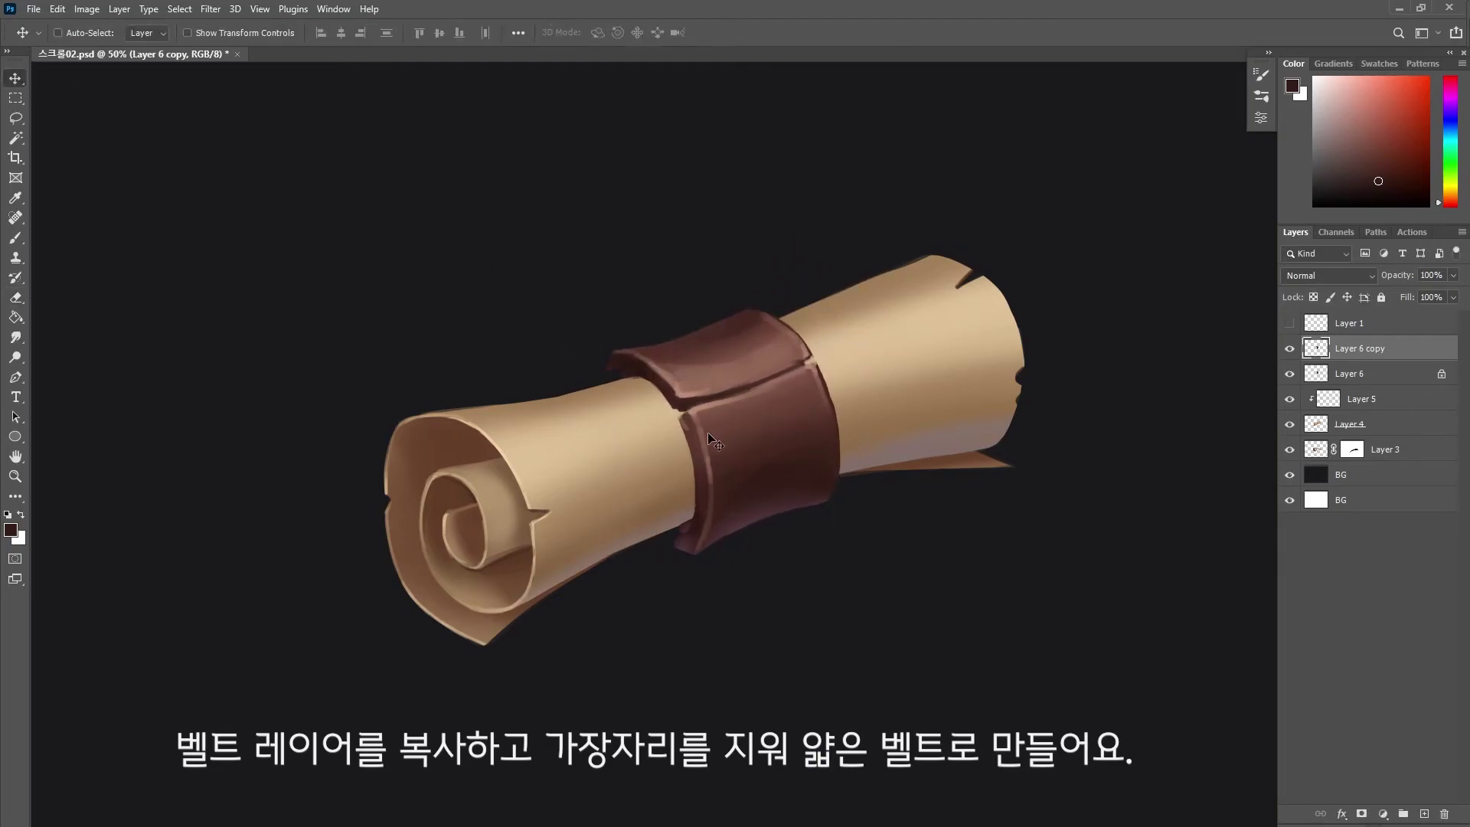
pyautogui.moveTo(714, 442); pyautogui.dragTo(783, 420)
# Erase the copy's overlap into a thin strap and nudge it onto the belt.
pyautogui.press('e')
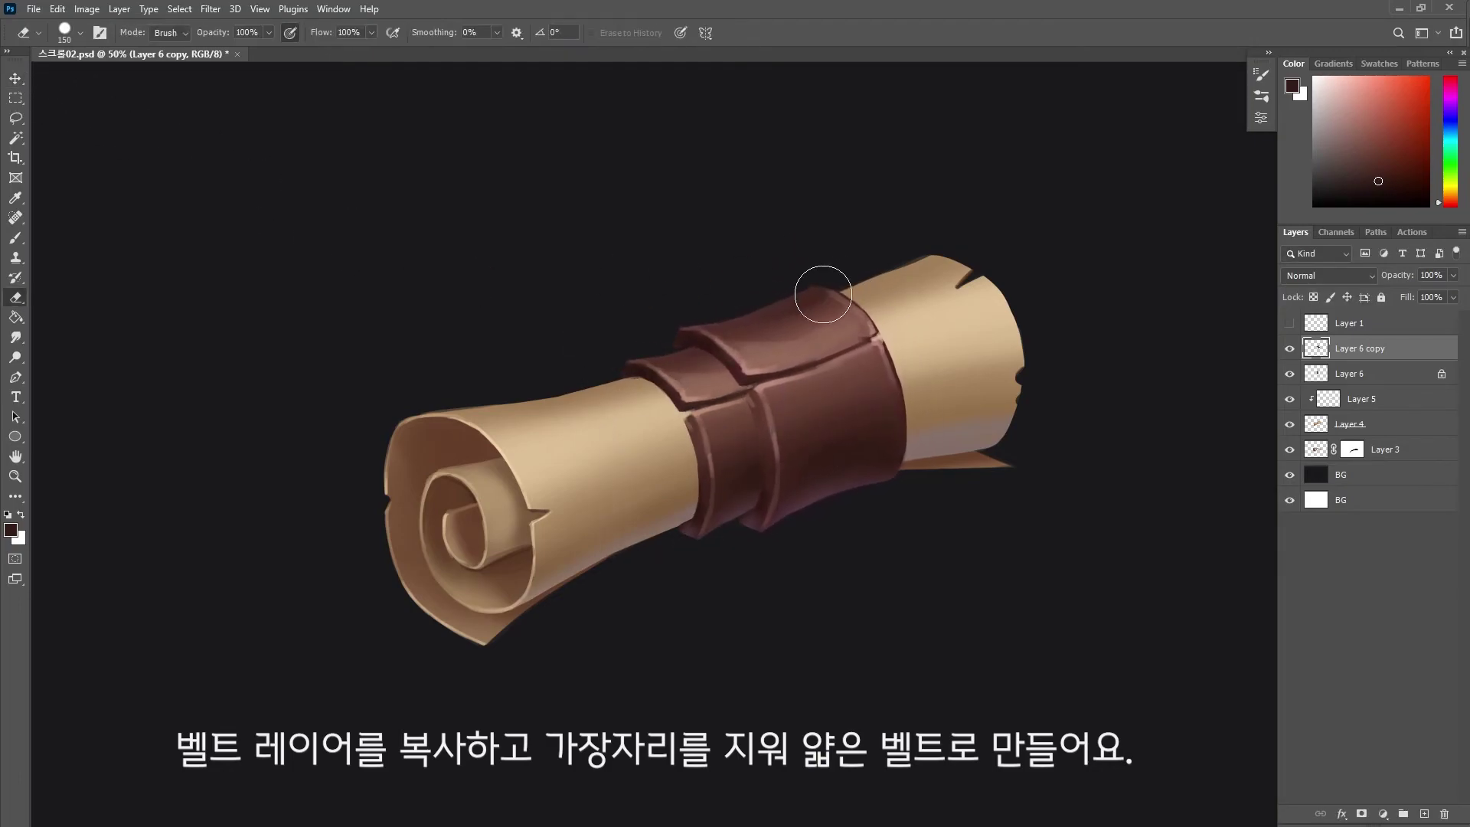
pyautogui.moveTo(823, 294)
pyautogui.mouseDown()
pyautogui.moveTo(853, 492)
pyautogui.moveTo(858, 303)
pyautogui.mouseUp()
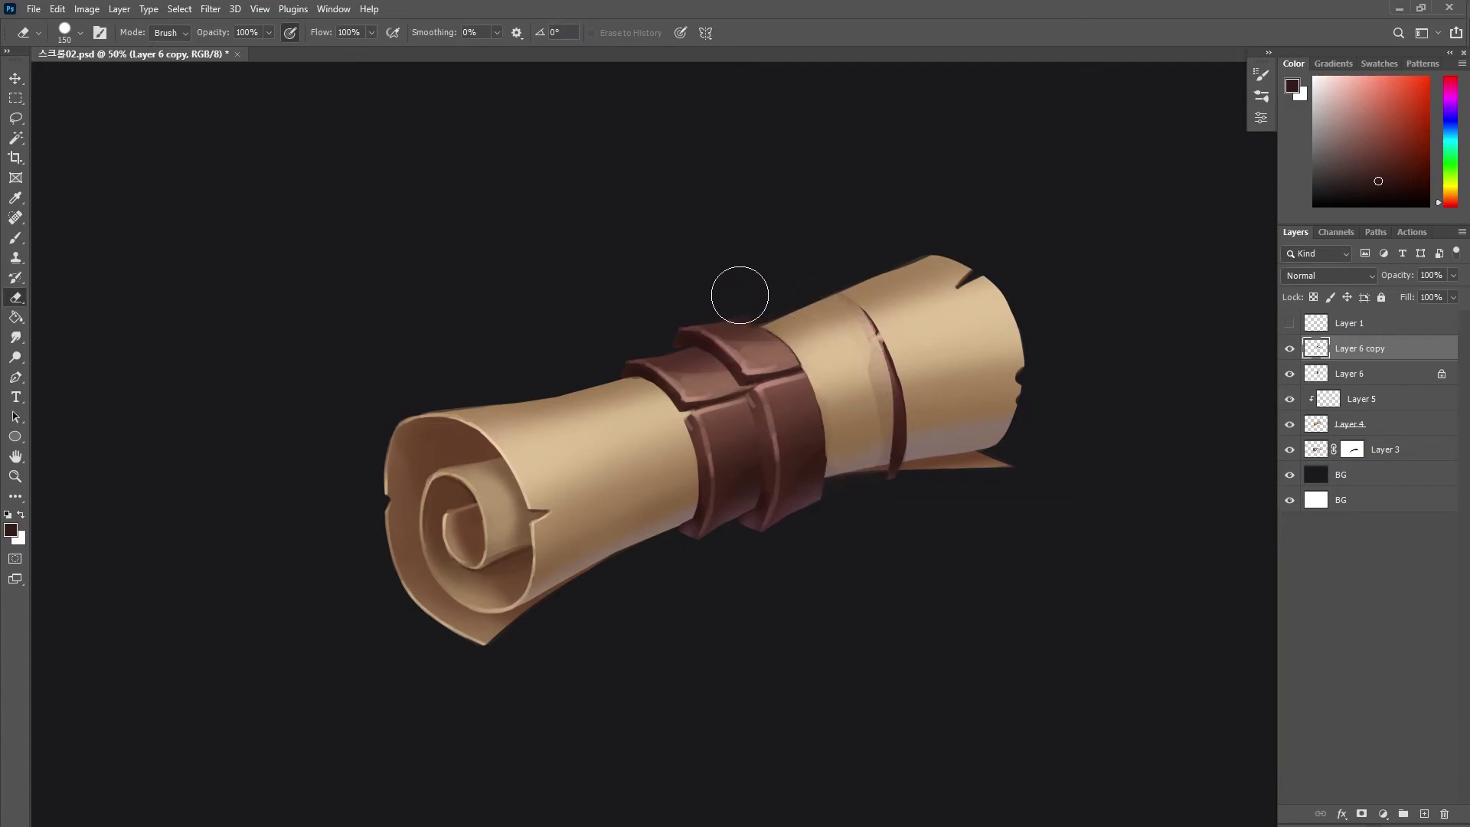
pyautogui.moveTo(849, 459); pyautogui.dragTo(842, 294)
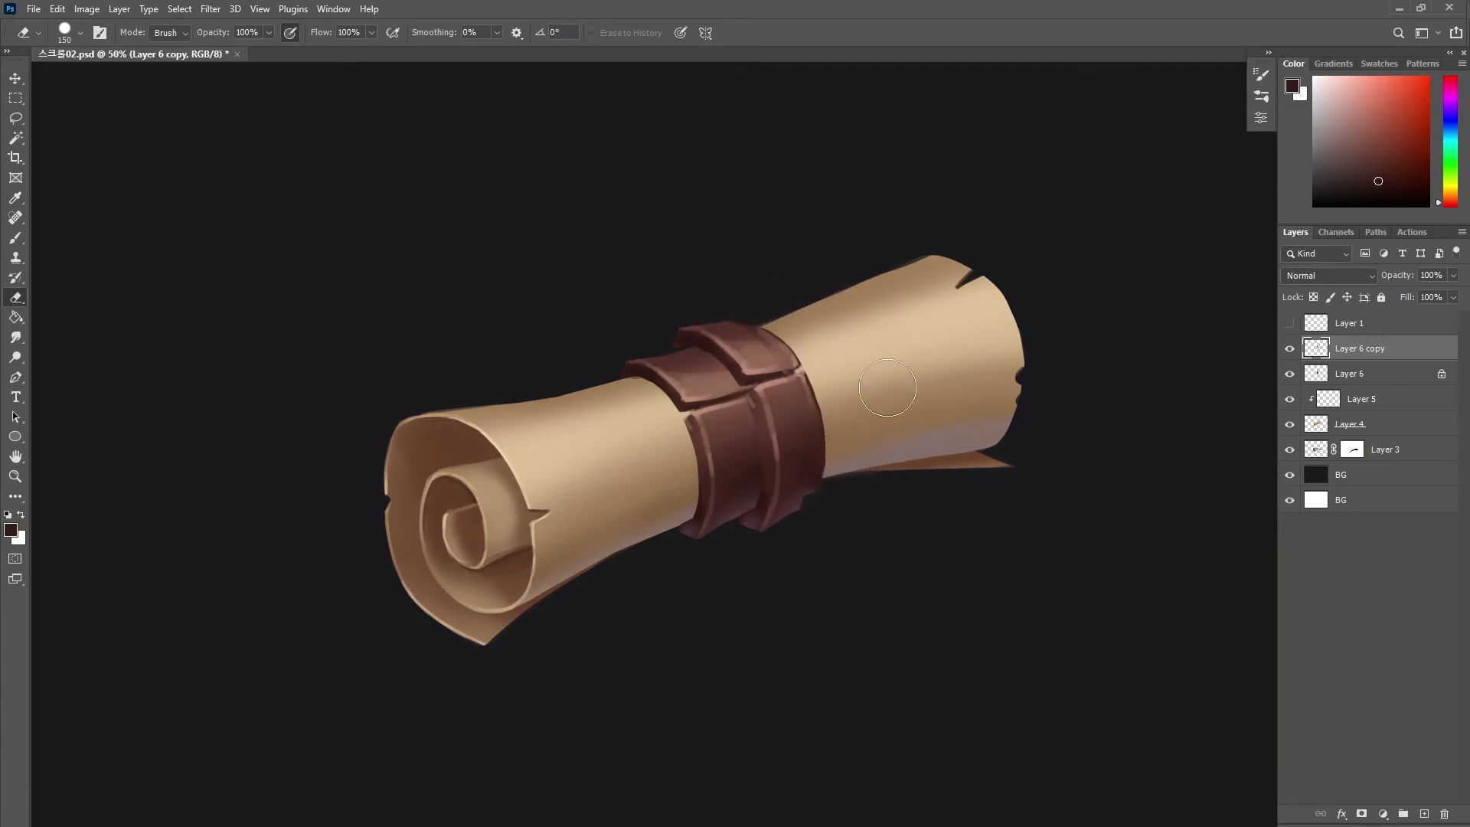
pyautogui.press('v')
pyautogui.moveTo(778, 408); pyautogui.dragTo(764, 413)
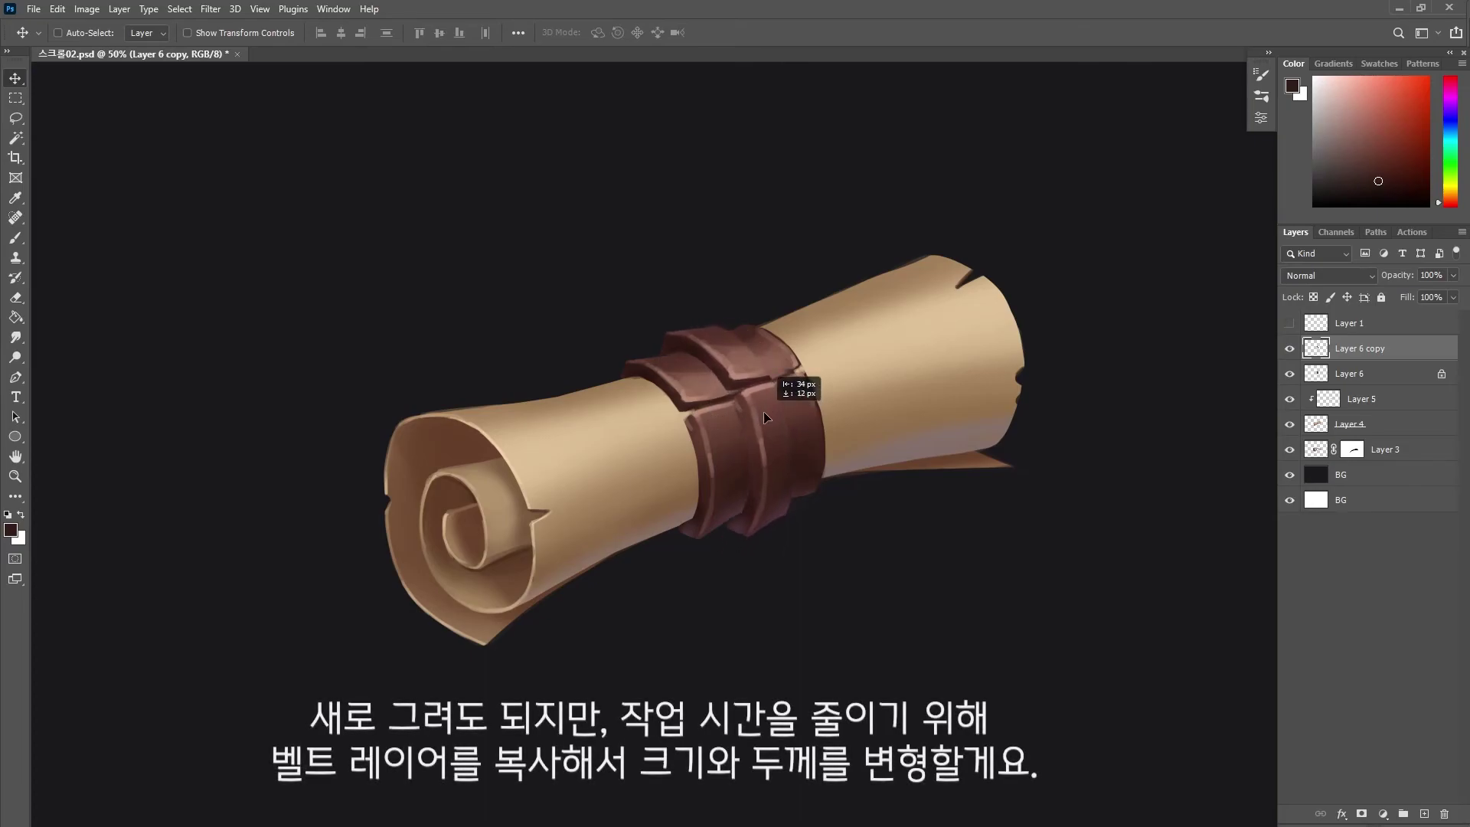
# Paint lighter highlights along the belt seams and darken its top edge.
pyautogui.press('b')
pyautogui.moveTo(797, 482)
pyautogui.mouseDown()
pyautogui.moveTo(731, 492)
pyautogui.moveTo(754, 535)
pyautogui.mouseUp()
pyautogui.keyDown('alt'); pyautogui.click(764, 407); pyautogui.keyUp('alt')
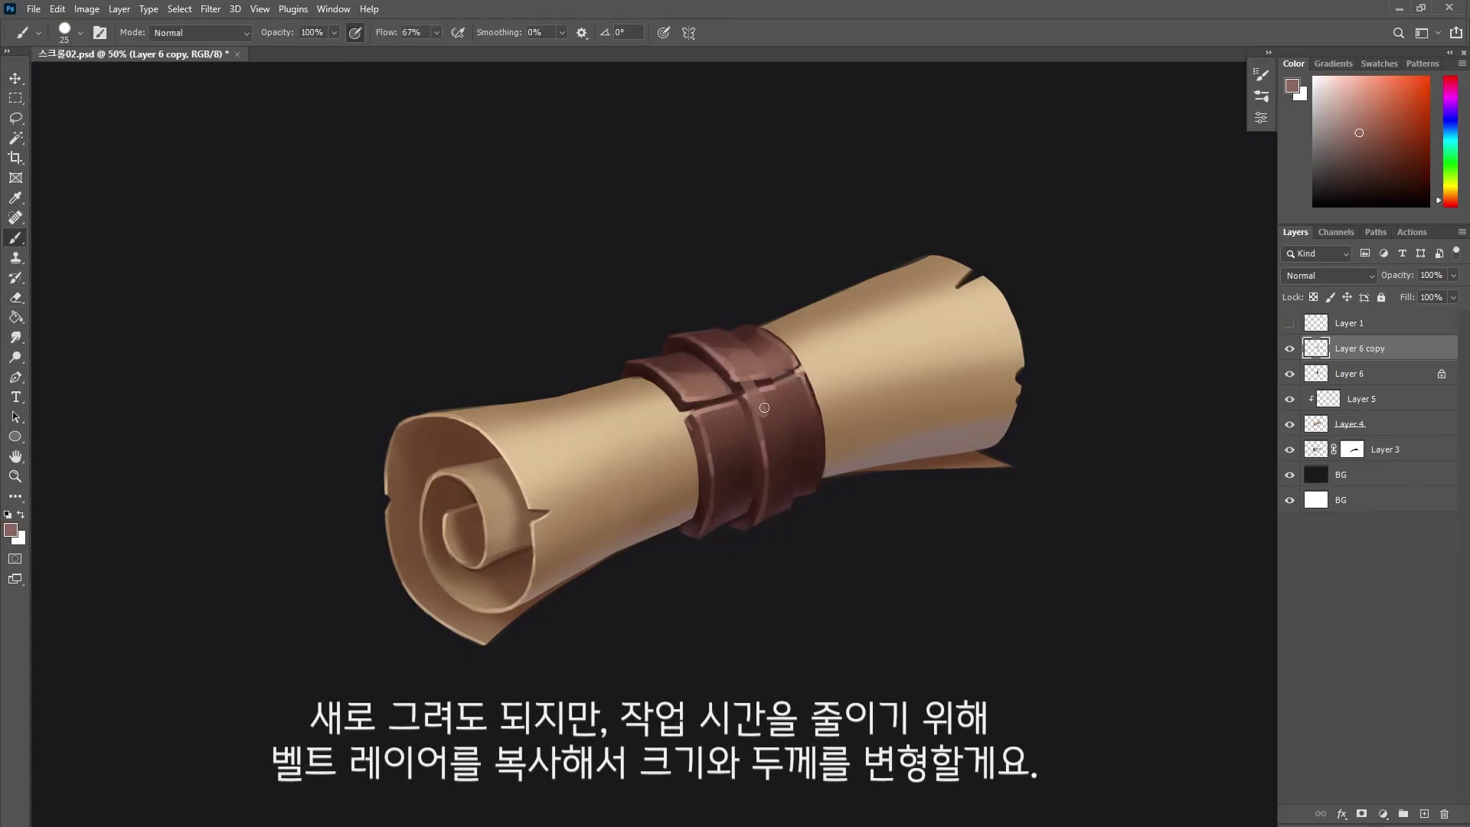
pyautogui.moveTo(764, 408)
pyautogui.mouseDown()
pyautogui.moveTo(758, 383)
pyautogui.moveTo(724, 409)
pyautogui.moveTo(727, 382)
pyautogui.moveTo(731, 444)
pyautogui.moveTo(754, 439)
pyautogui.mouseUp()
pyautogui.press('[')
pyautogui.press('[')
pyautogui.keyDown('alt'); pyautogui.click(731, 380); pyautogui.keyUp('alt')
# Add fine dark and light seam strokes on the strap with sampled belt tones.
pyautogui.press('[')
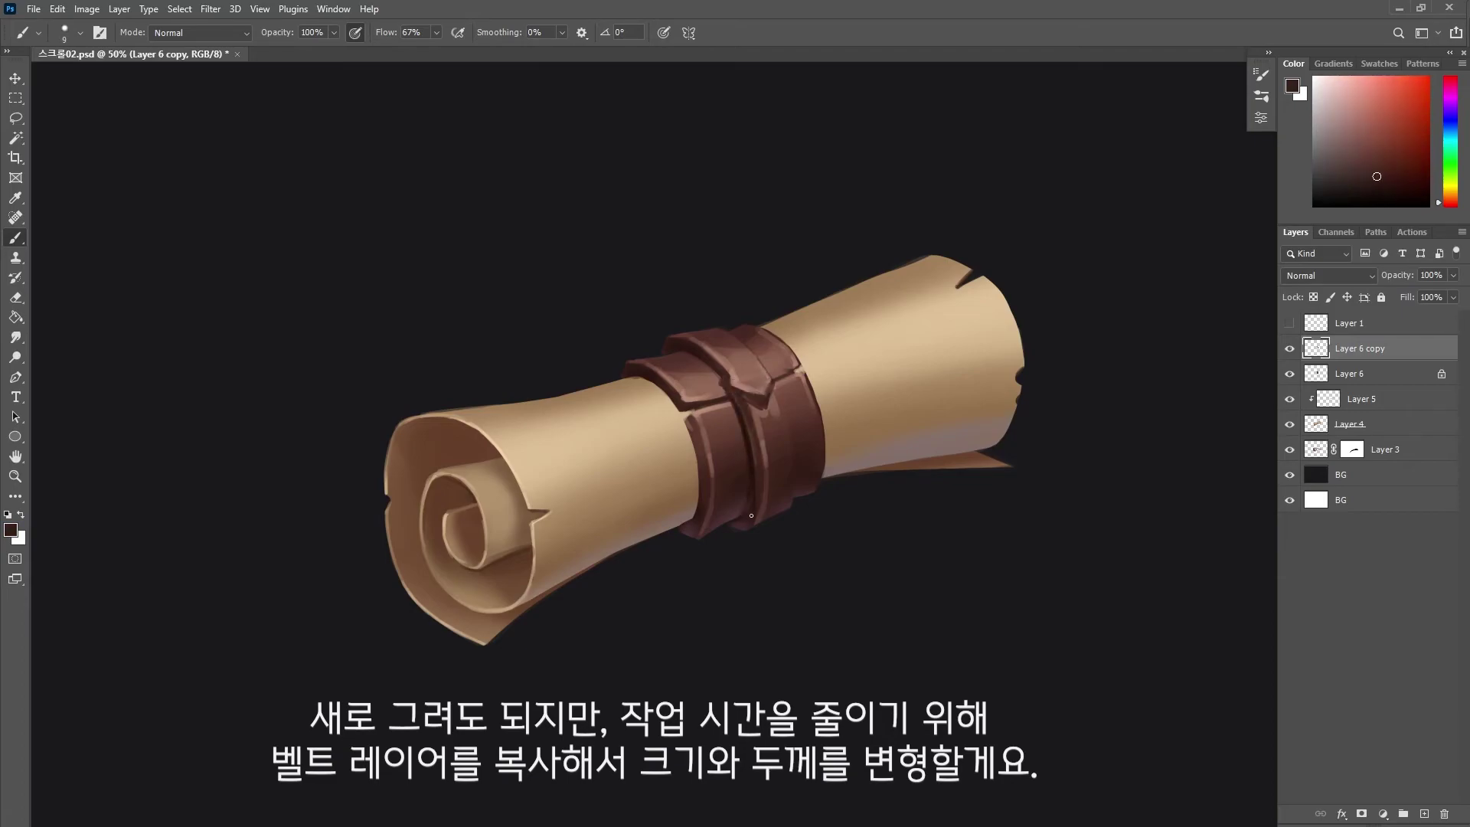
pyautogui.keyDown('alt'); pyautogui.click(751, 516); pyautogui.keyUp('alt')
pyautogui.press(']')
pyautogui.keyDown('alt'); pyautogui.click(789, 431); pyautogui.keyUp('alt')
pyautogui.press(']')
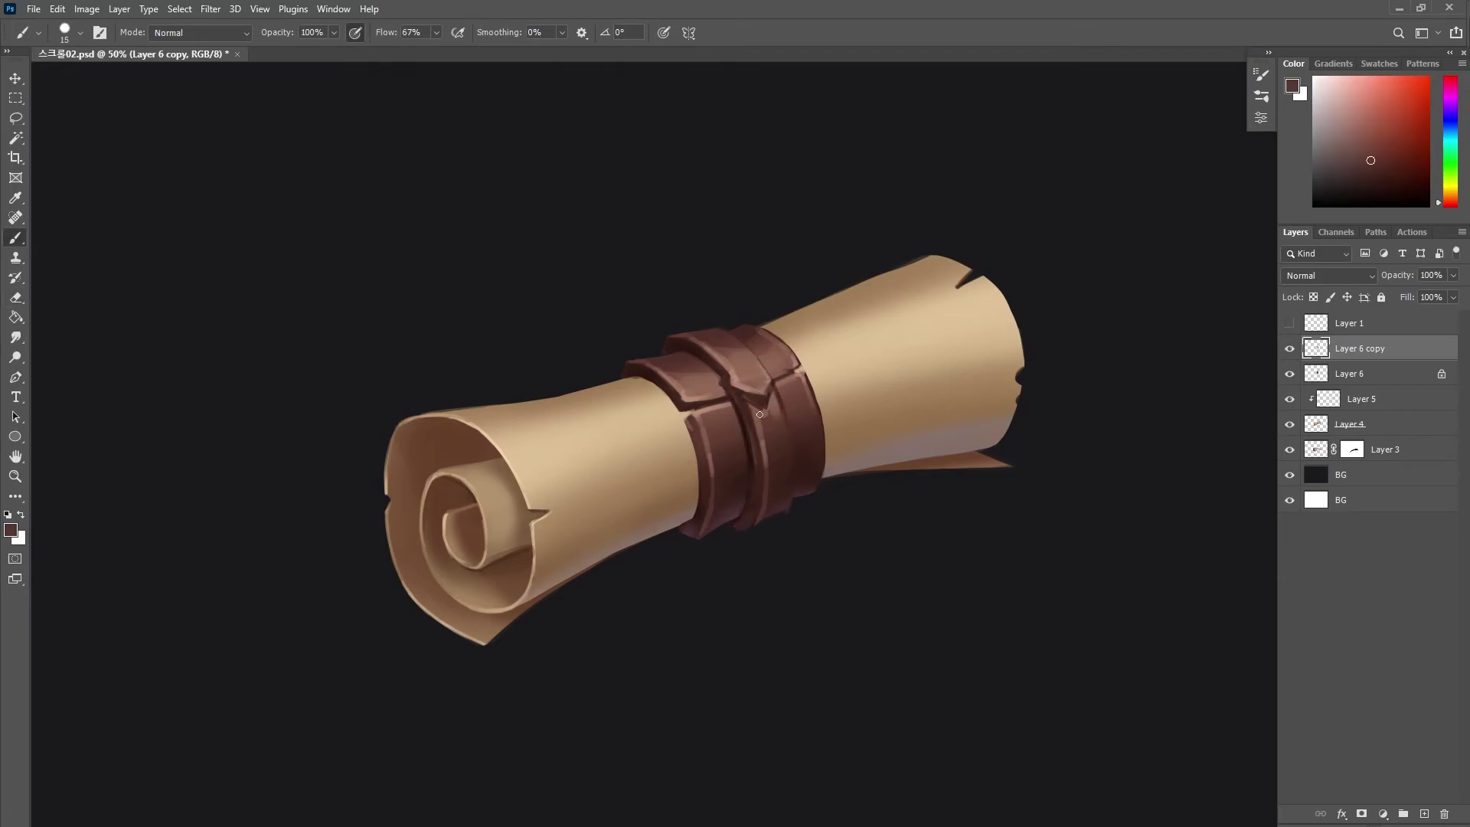
pyautogui.moveTo(777, 414); pyautogui.dragTo(735, 398)
pyautogui.keyDown('alt'); pyautogui.click(758, 394); pyautogui.keyUp('alt')
# Paint silver highlights and shading on the tab's metal button and small seam highlights.
pyautogui.keyDown('alt'); pyautogui.click(858, 428); pyautogui.keyUp('alt')
pyautogui.scroll(1, 734, 481)
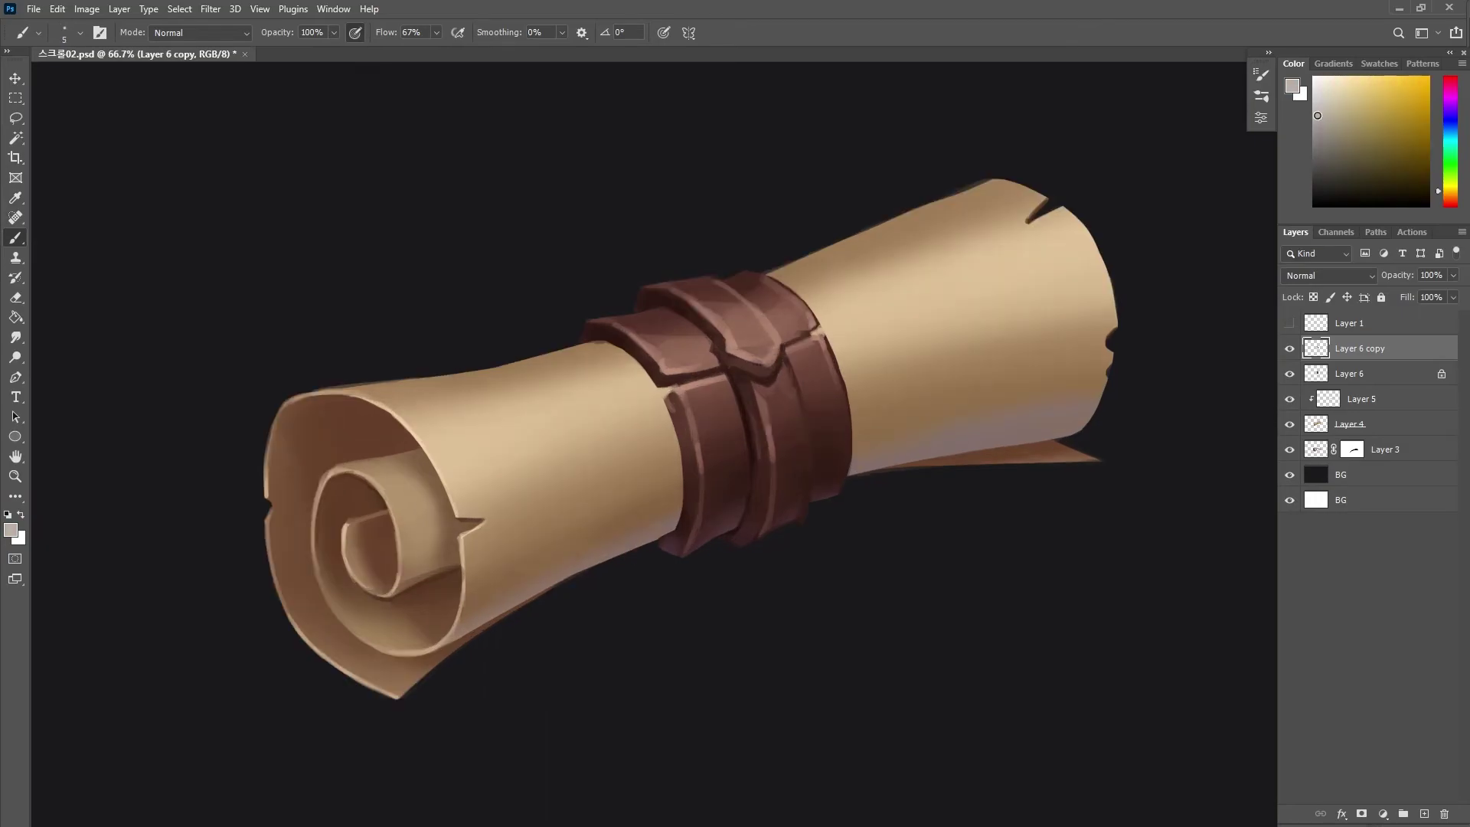
pyautogui.press('[')
pyautogui.press('[')
pyautogui.press('[')
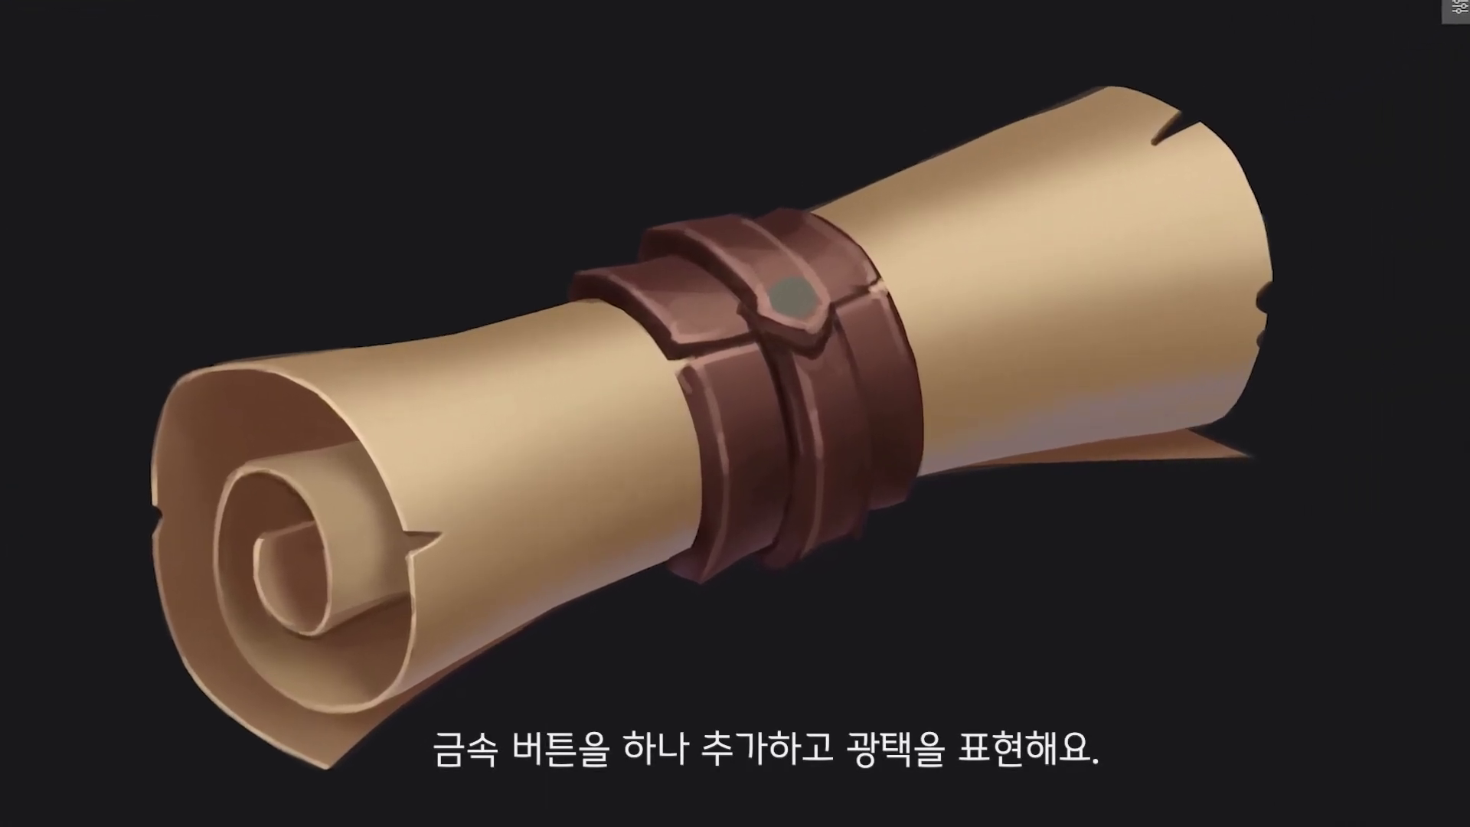
pyautogui.moveTo(809, 263)
pyautogui.mouseDown()
pyautogui.moveTo(830, 287)
pyautogui.moveTo(789, 260)
pyautogui.moveTo(831, 272)
pyautogui.moveTo(804, 249)
pyautogui.mouseUp()
pyautogui.click(819, 283)
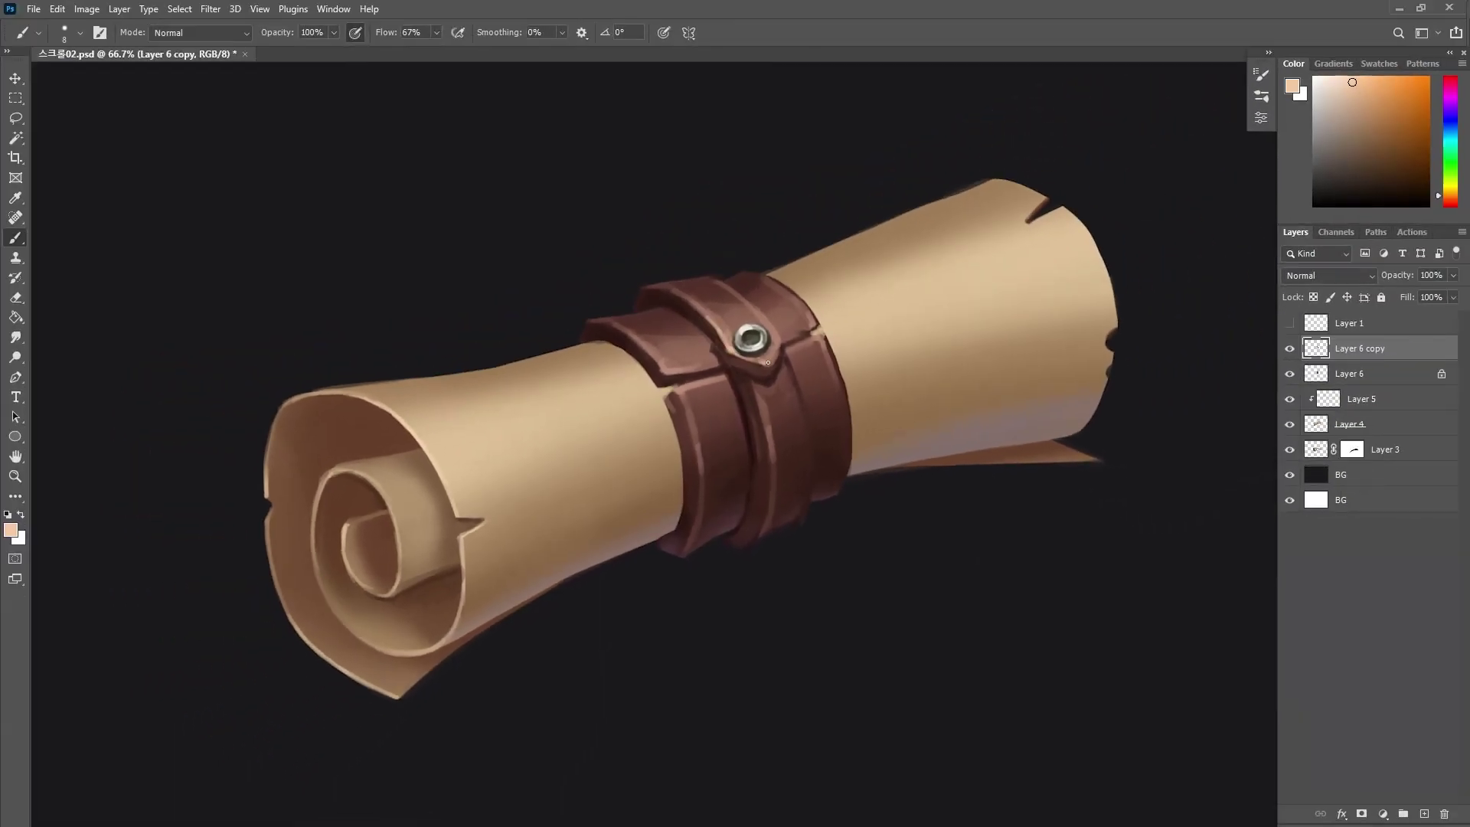
pyautogui.moveTo(771, 333); pyautogui.dragTo(769, 503)
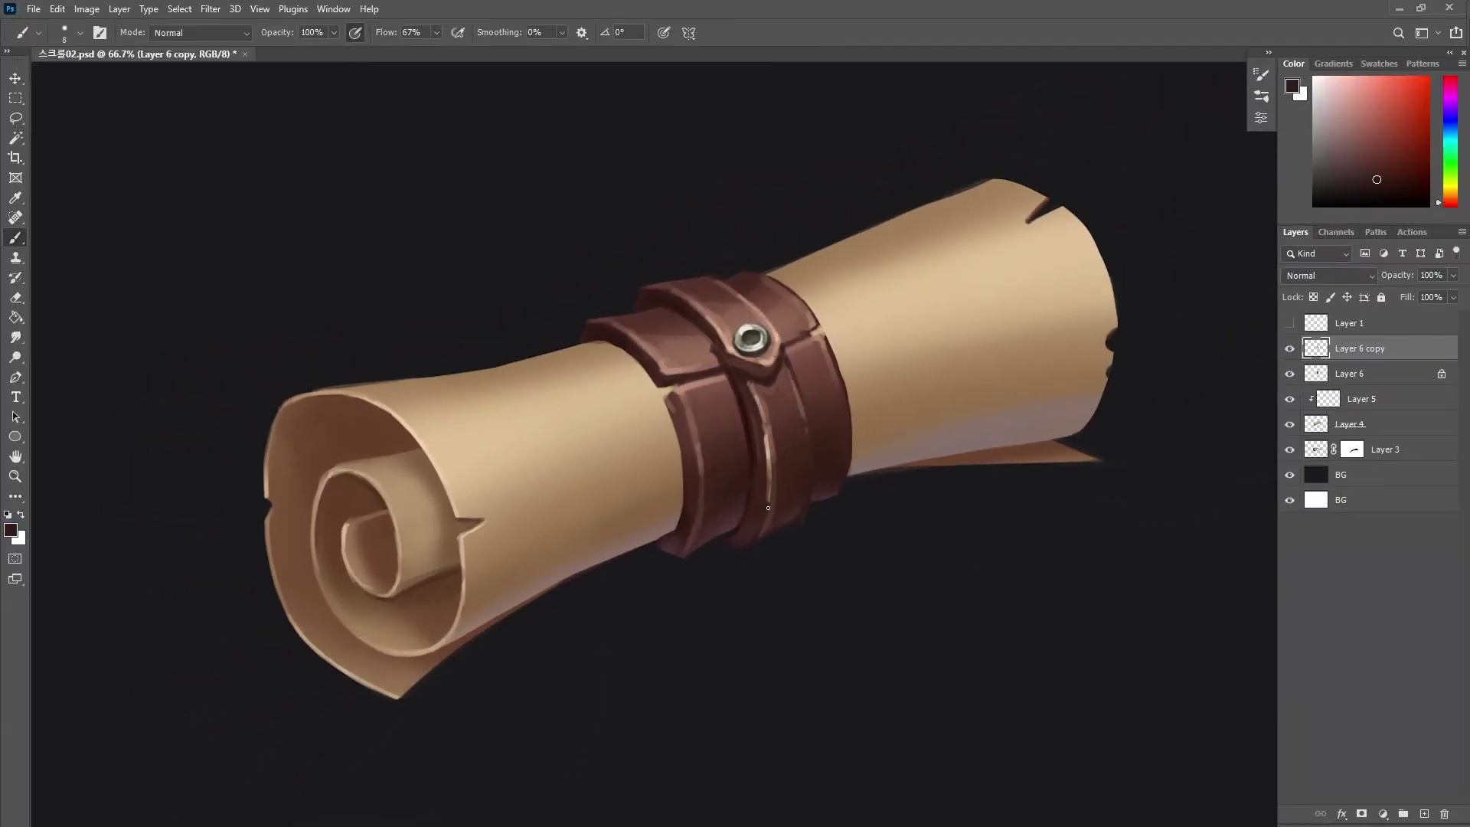
# Add shadow strokes along the seam, then create a new layer clipped to Layer 5 for the belt shadow.
pyautogui.moveTo(767, 444); pyautogui.dragTo(742, 514)
pyautogui.click(1401, 411)
pyautogui.click(1424, 813)
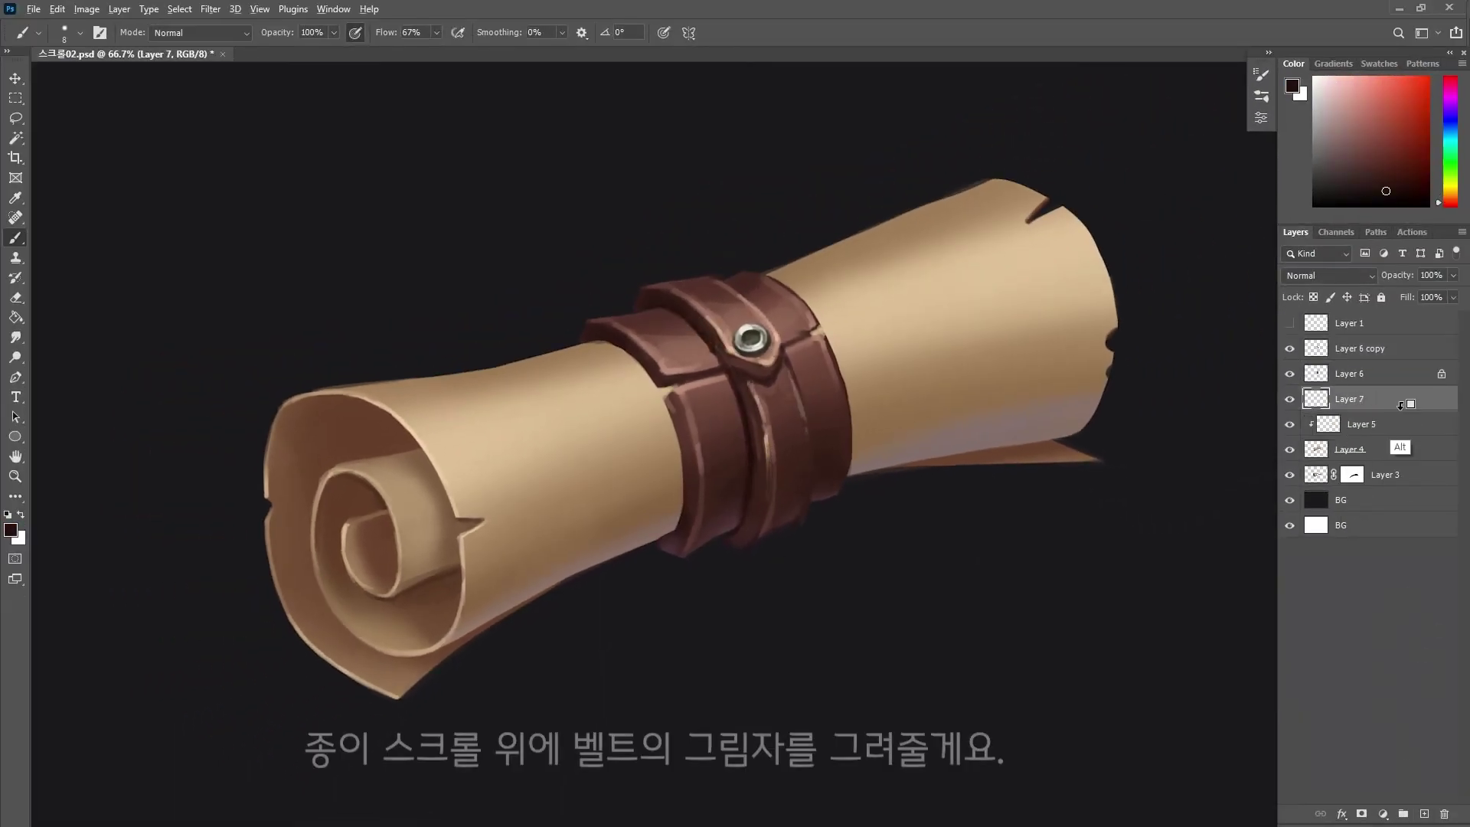
pyautogui.click(1328, 275)
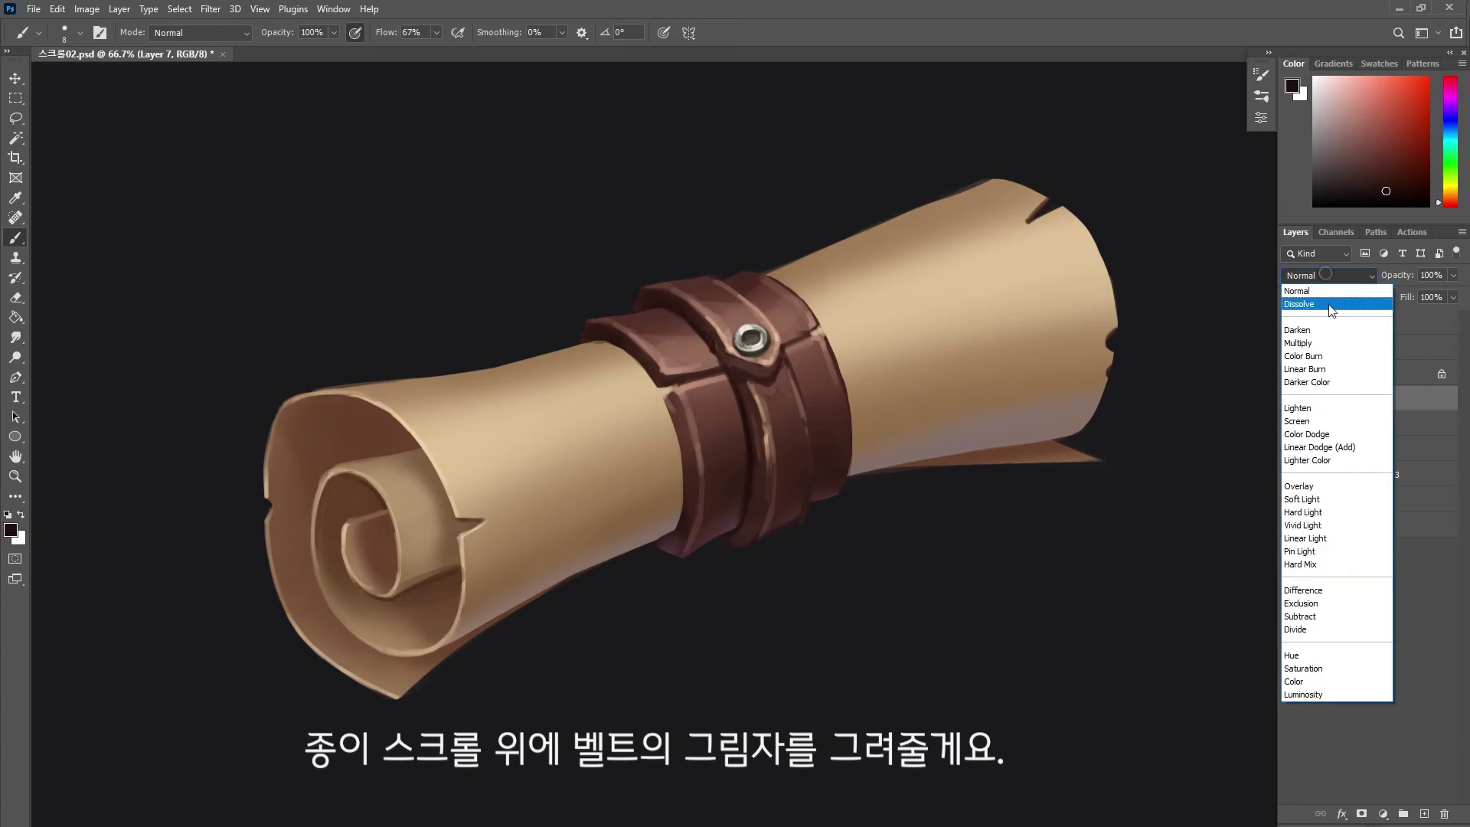
pyautogui.press('Escape')
pyautogui.keyDown('alt'); pyautogui.click(623, 335); pyautogui.keyUp('alt')
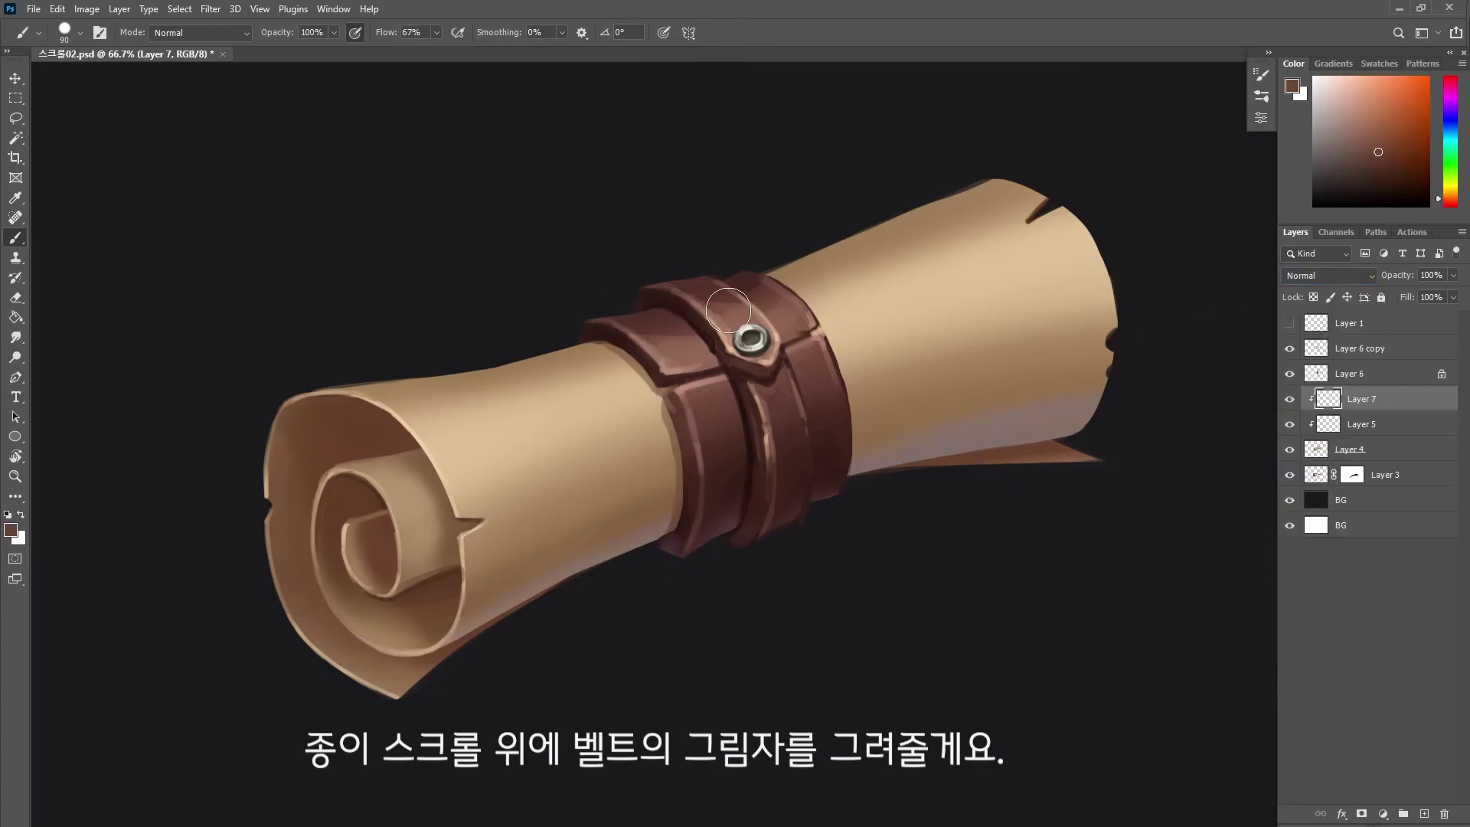
# Unlock transparency on Layer 6 and add Layer 8 above it, sampling belt browns.
pyautogui.click(1312, 368)
pyautogui.keyDown('alt'); pyautogui.click(674, 396); pyautogui.keyUp('alt')
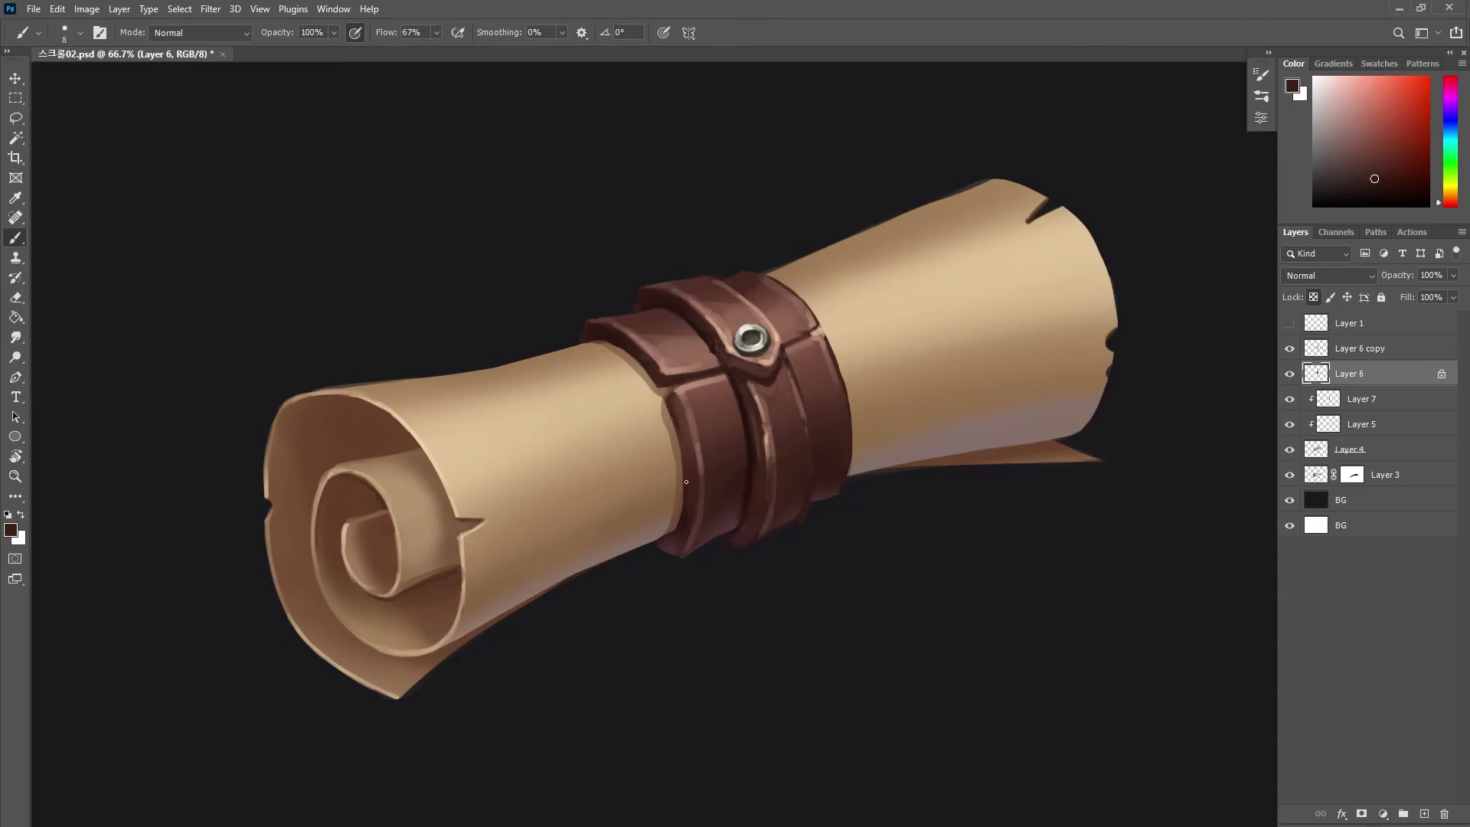
pyautogui.press('/')
pyautogui.keyDown('alt'); pyautogui.click(716, 370); pyautogui.keyUp('alt')
pyautogui.press('[')
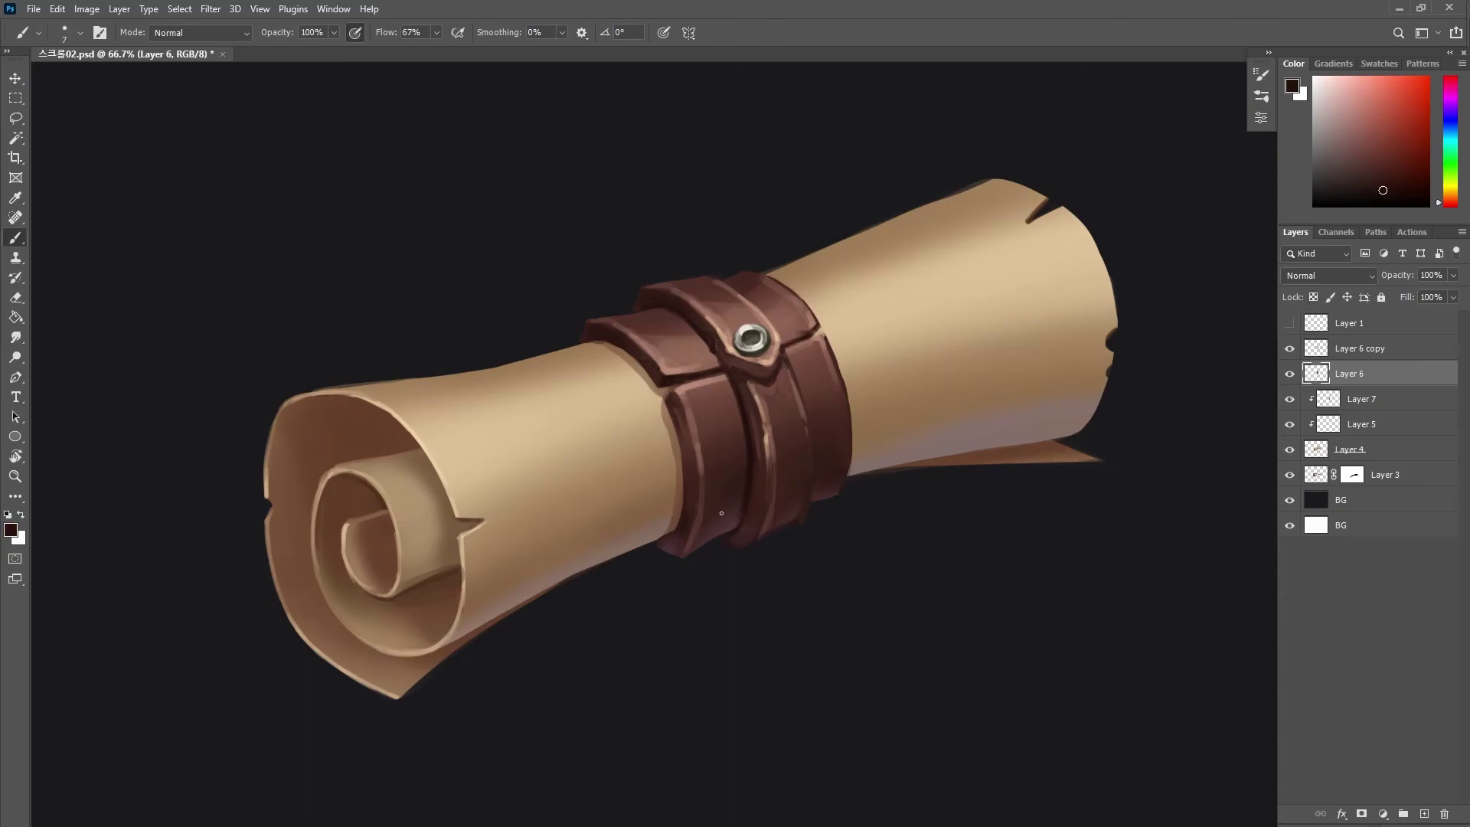
pyautogui.keyDown('alt'); pyautogui.click(677, 393); pyautogui.keyUp('alt')
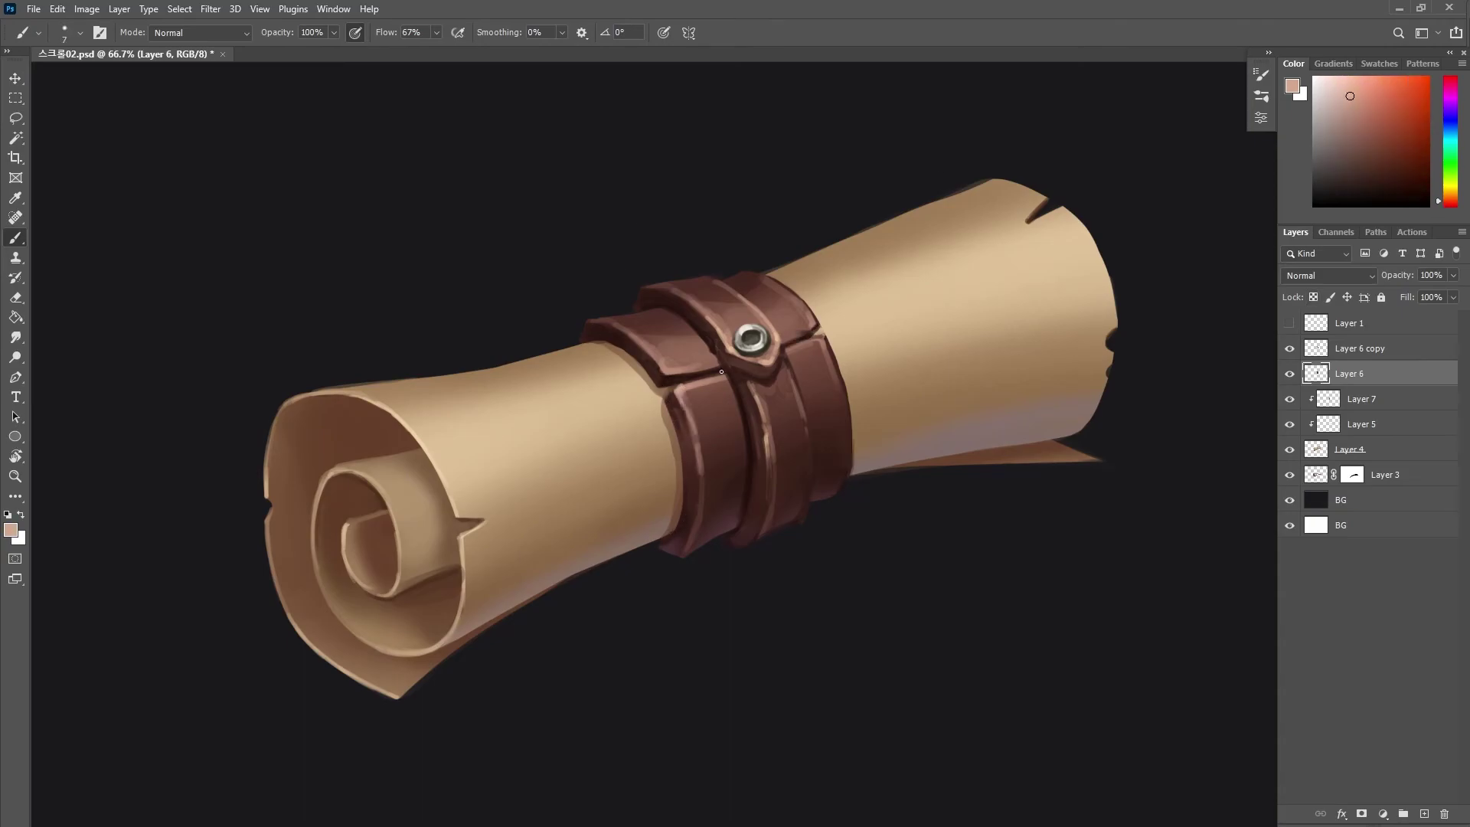
pyautogui.hotkey('ctrl', 'shift', 'alt', 'n')
pyautogui.keyDown('alt'); pyautogui.click(696, 399); pyautogui.keyUp('alt')
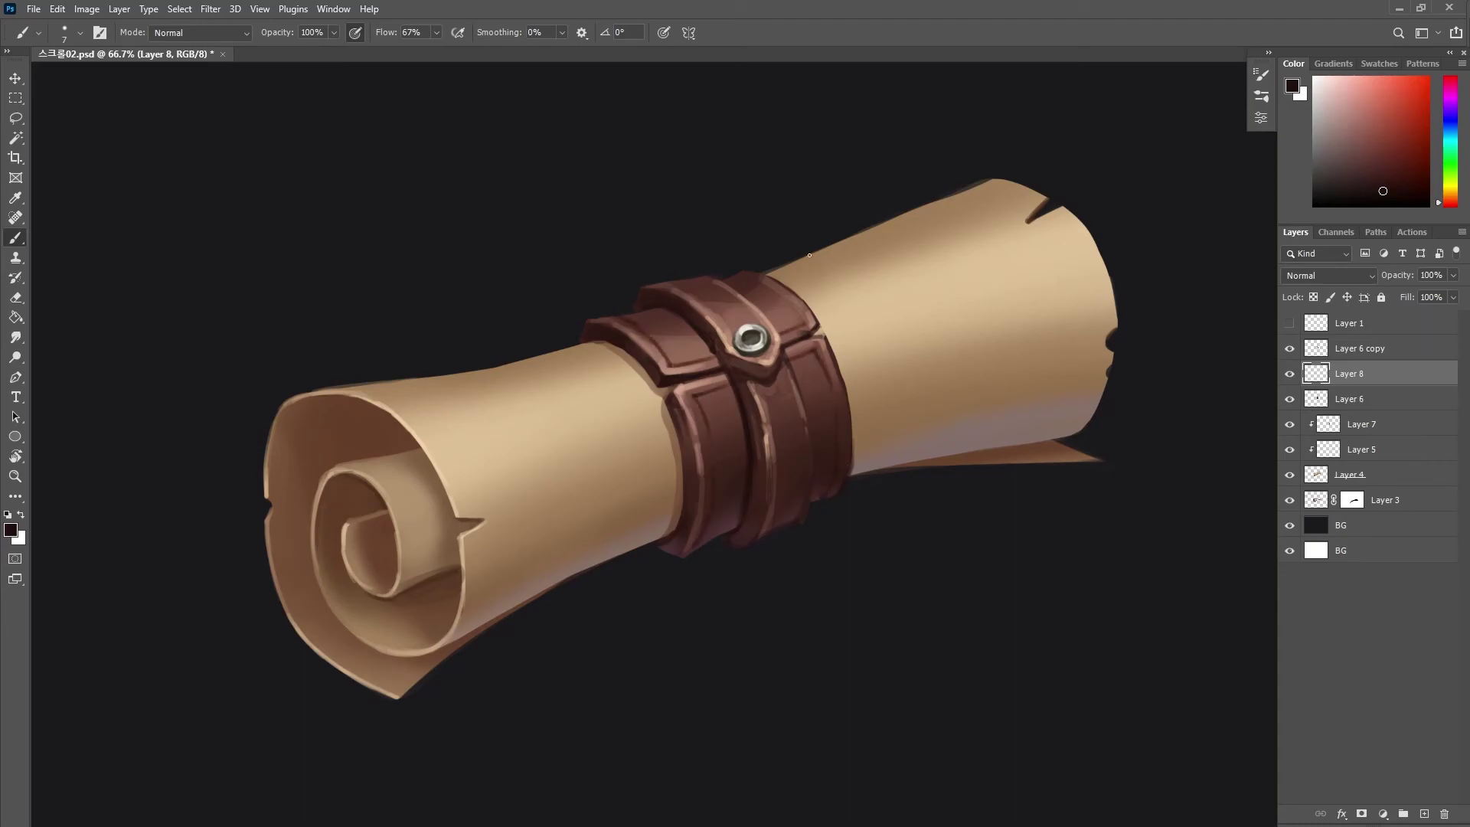
# Sample tan and brown belt tones and paint a small highlight on the Layer 6 copy strap.
pyautogui.keyDown('alt'); pyautogui.click(763, 354); pyautogui.keyUp('alt')
pyautogui.keyDown('alt'); pyautogui.click(765, 327); pyautogui.keyUp('alt')
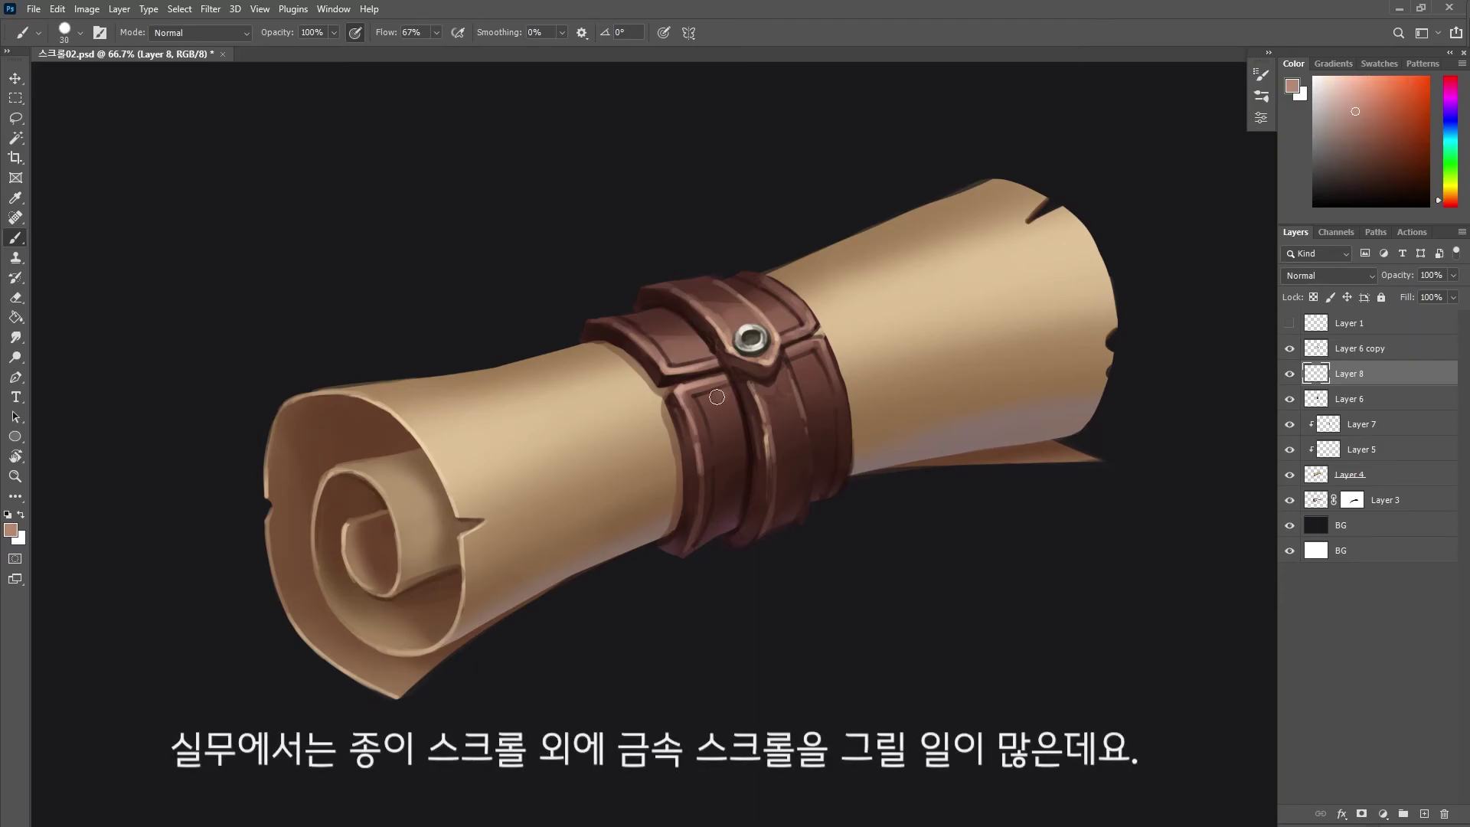
pyautogui.press(']')
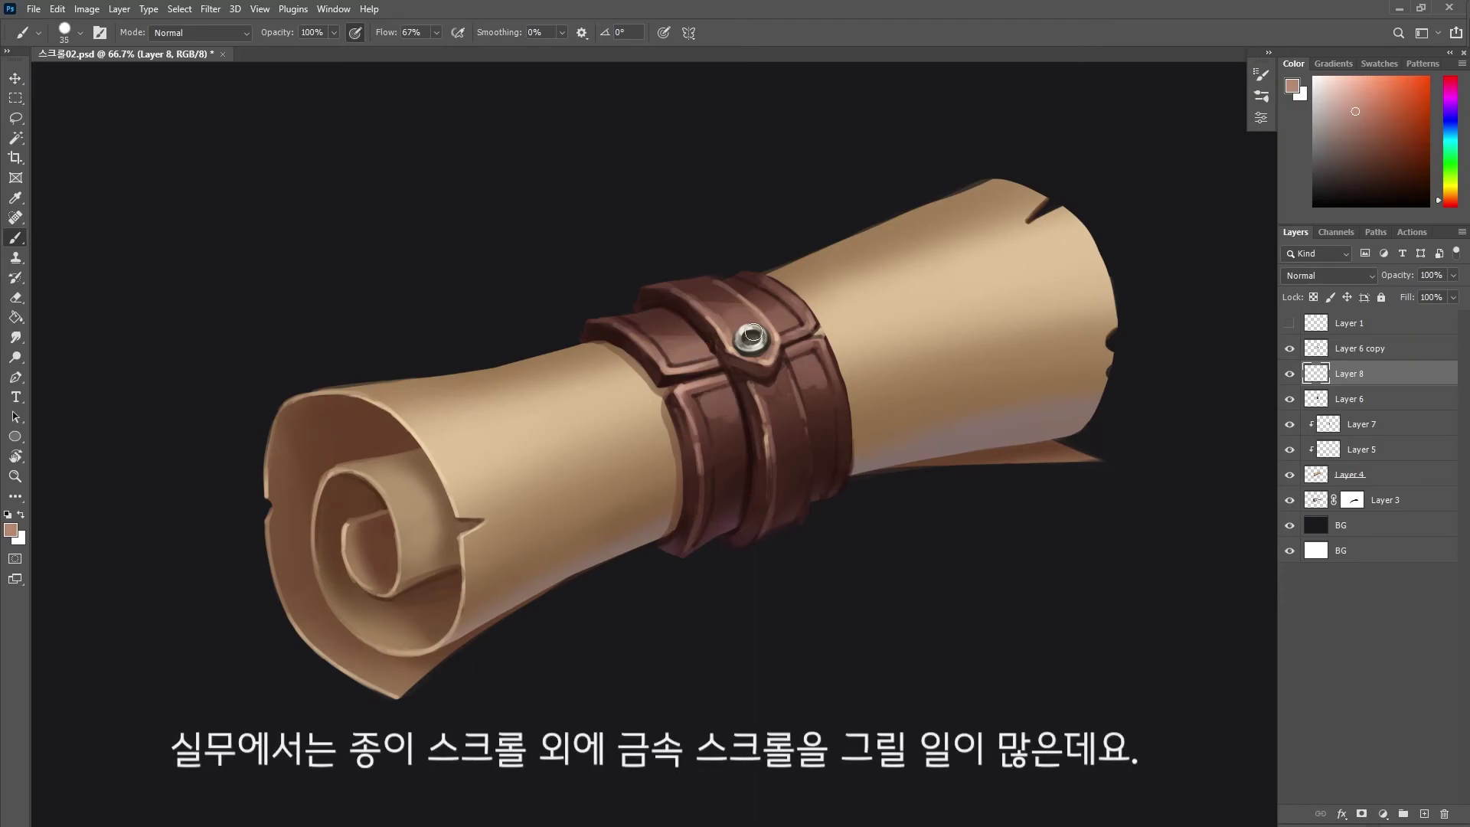
pyautogui.keyDown('alt'); pyautogui.click(729, 406); pyautogui.keyUp('alt')
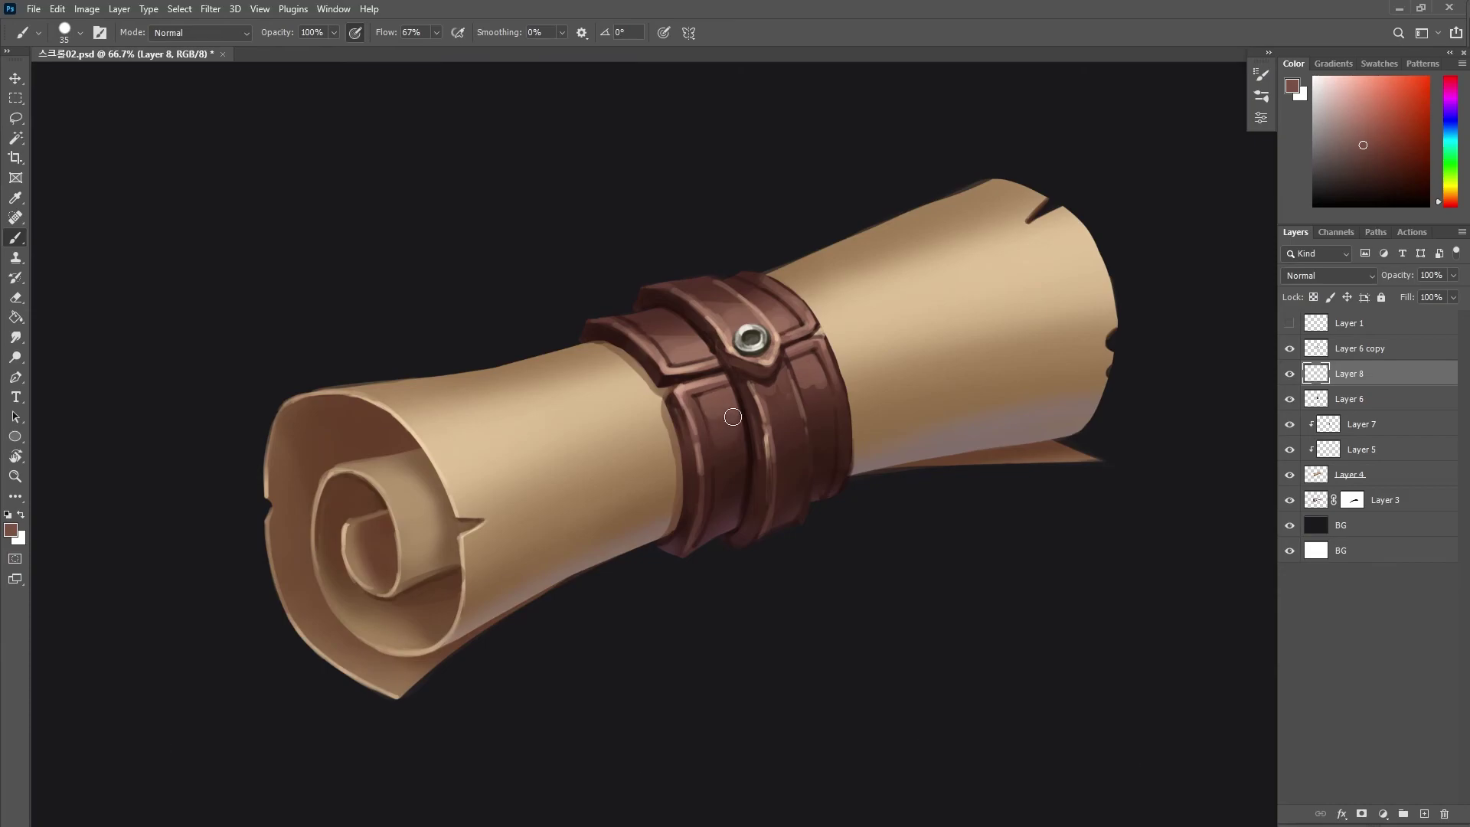
pyautogui.keyDown('alt'); pyautogui.click(808, 396); pyautogui.keyUp('alt')
pyautogui.click(1347, 346)
pyautogui.keyDown('alt'); pyautogui.click(766, 428); pyautogui.keyUp('alt')
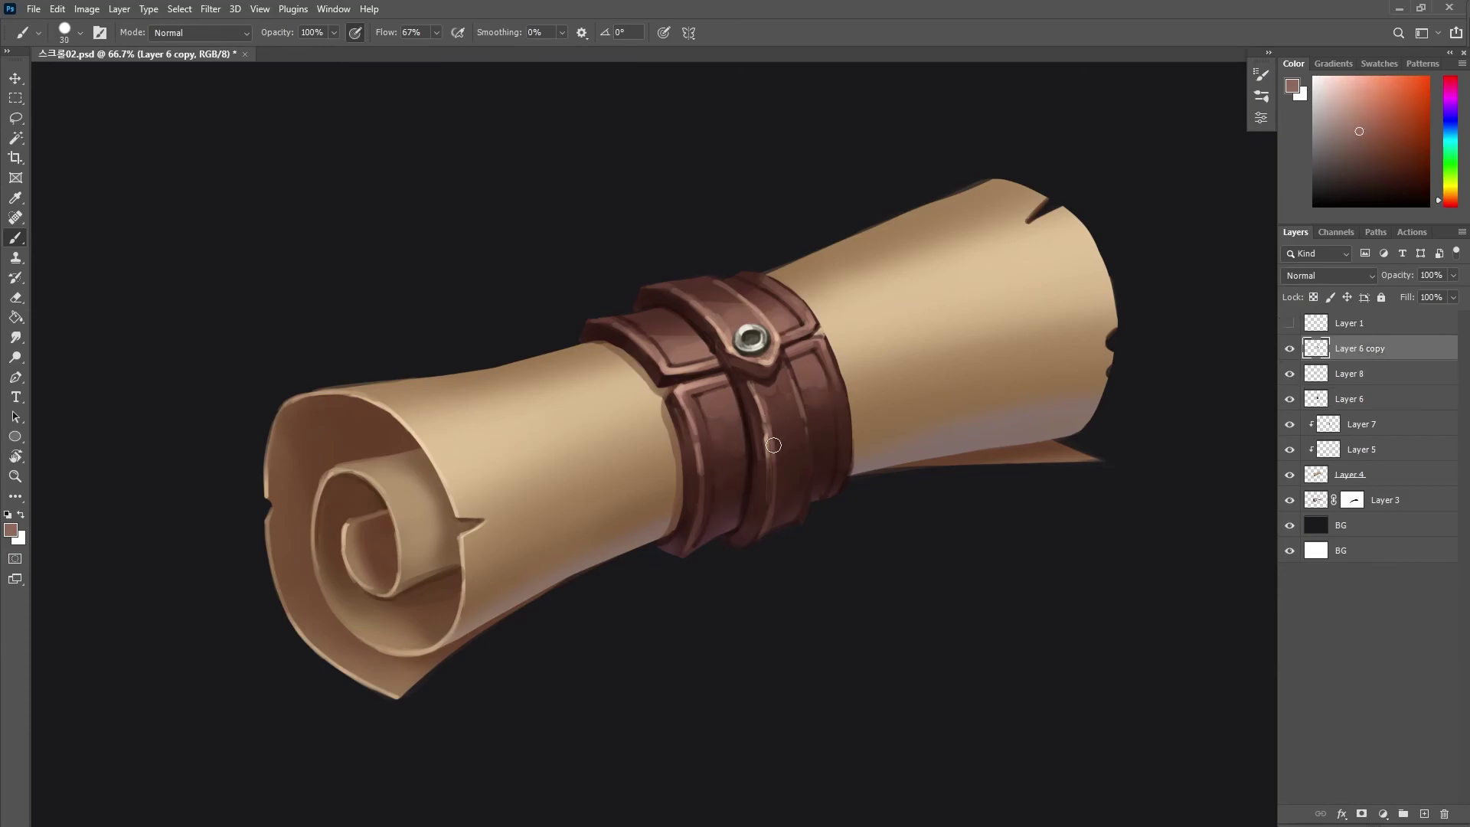
pyautogui.moveTo(766, 438); pyautogui.dragTo(775, 454)
pyautogui.keyDown('alt'); pyautogui.click(778, 494); pyautogui.keyUp('alt')
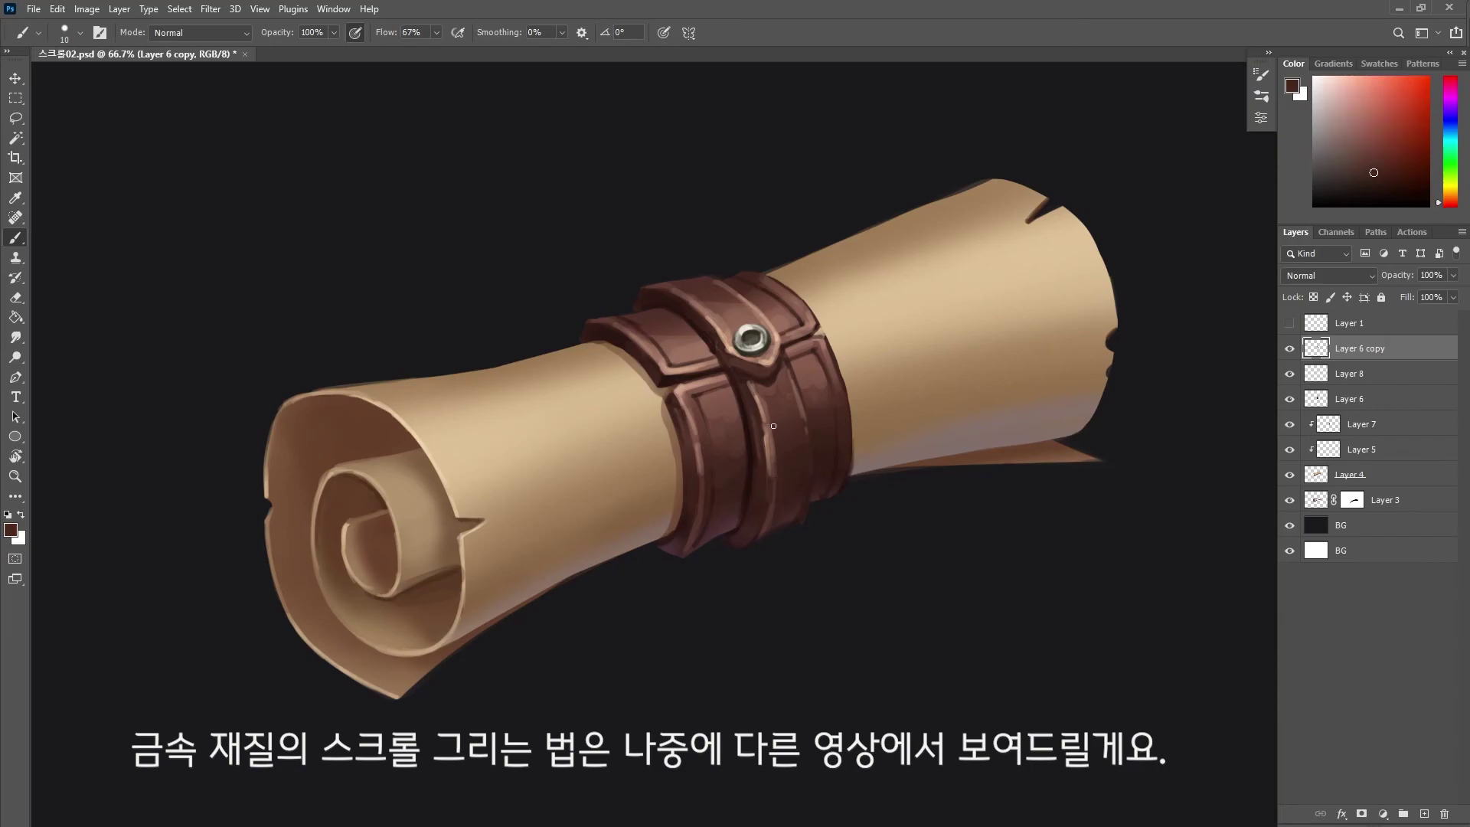
pyautogui.keyDown('alt'); pyautogui.click(761, 514); pyautogui.keyUp('alt')
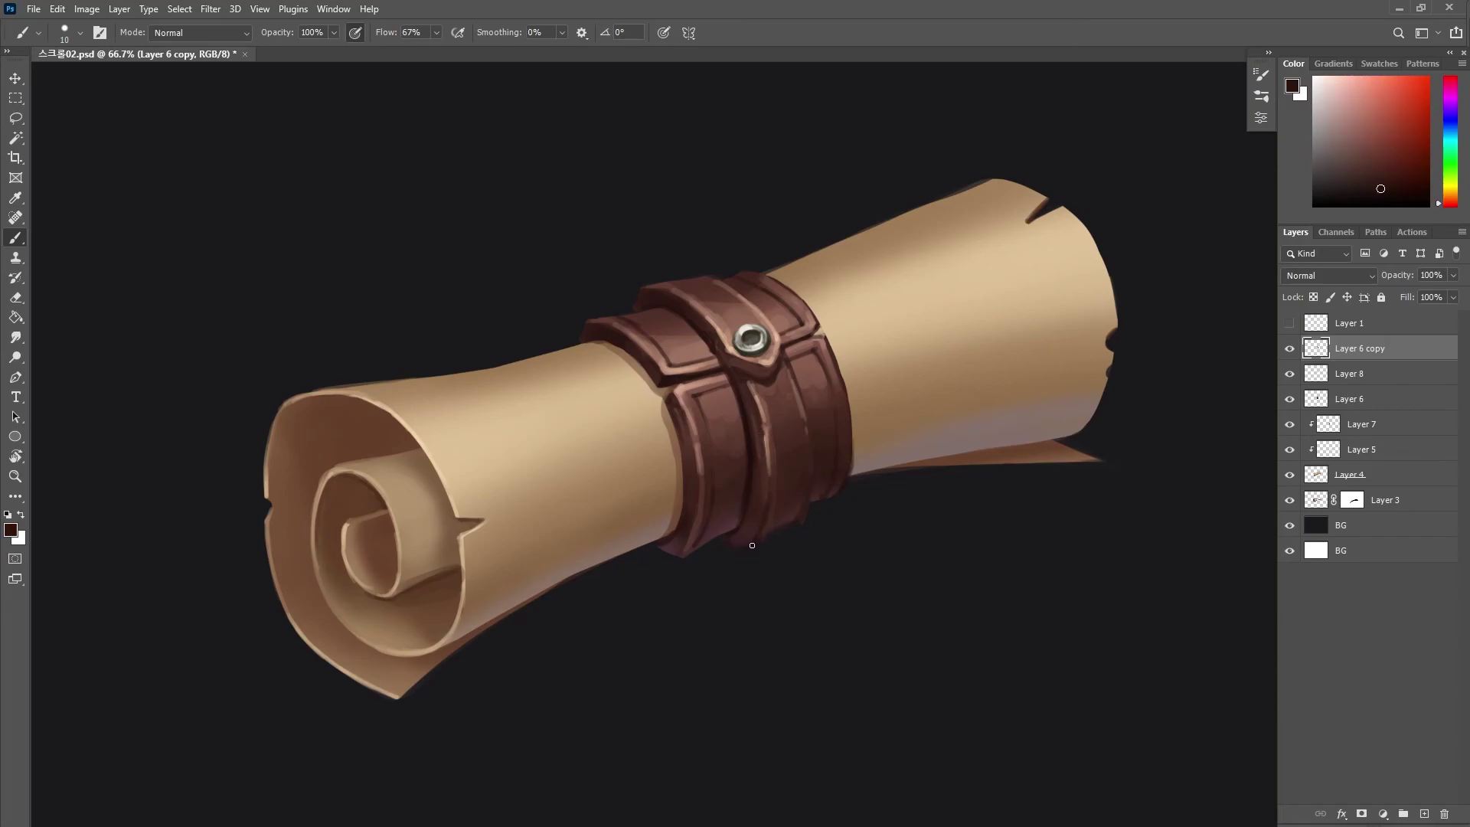